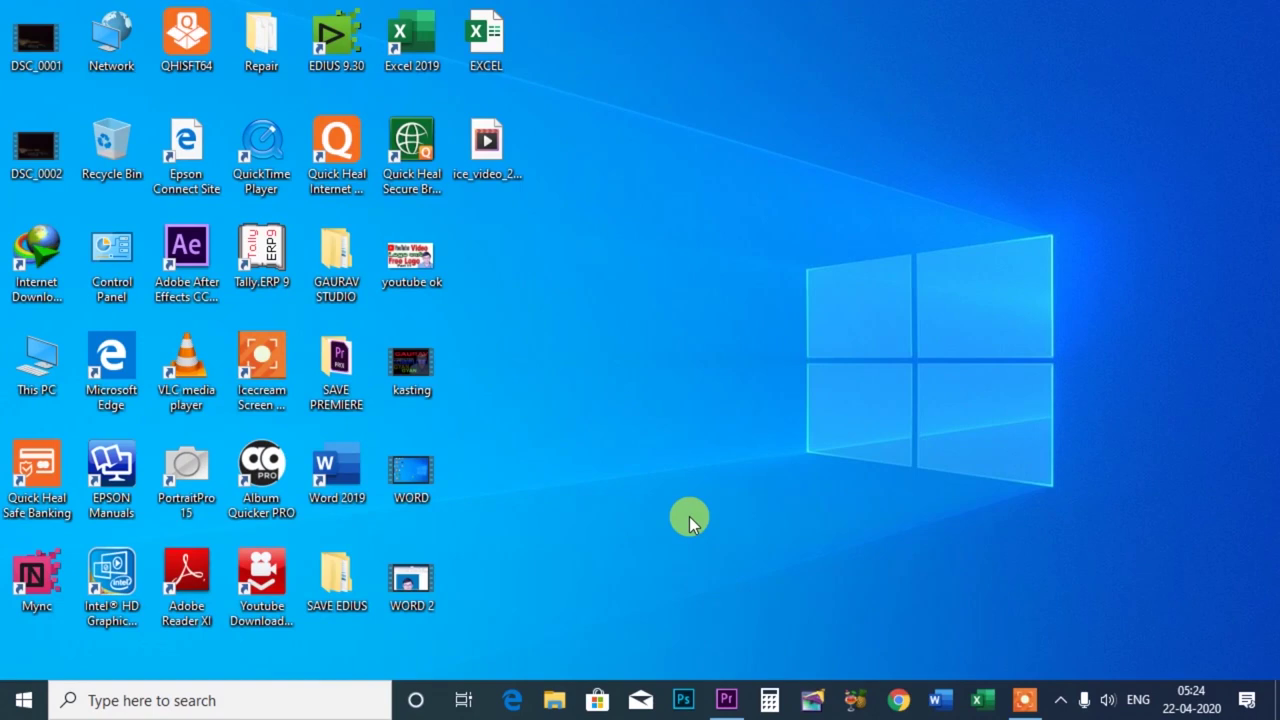
Launch Excel from the taskbar.
{"action": "left_click", "coordinate": [983, 706]}
Create a blank workbook, then go to the File backstage's Open page with recent files.
{"action": "left_click", "coordinate": [249, 226]}
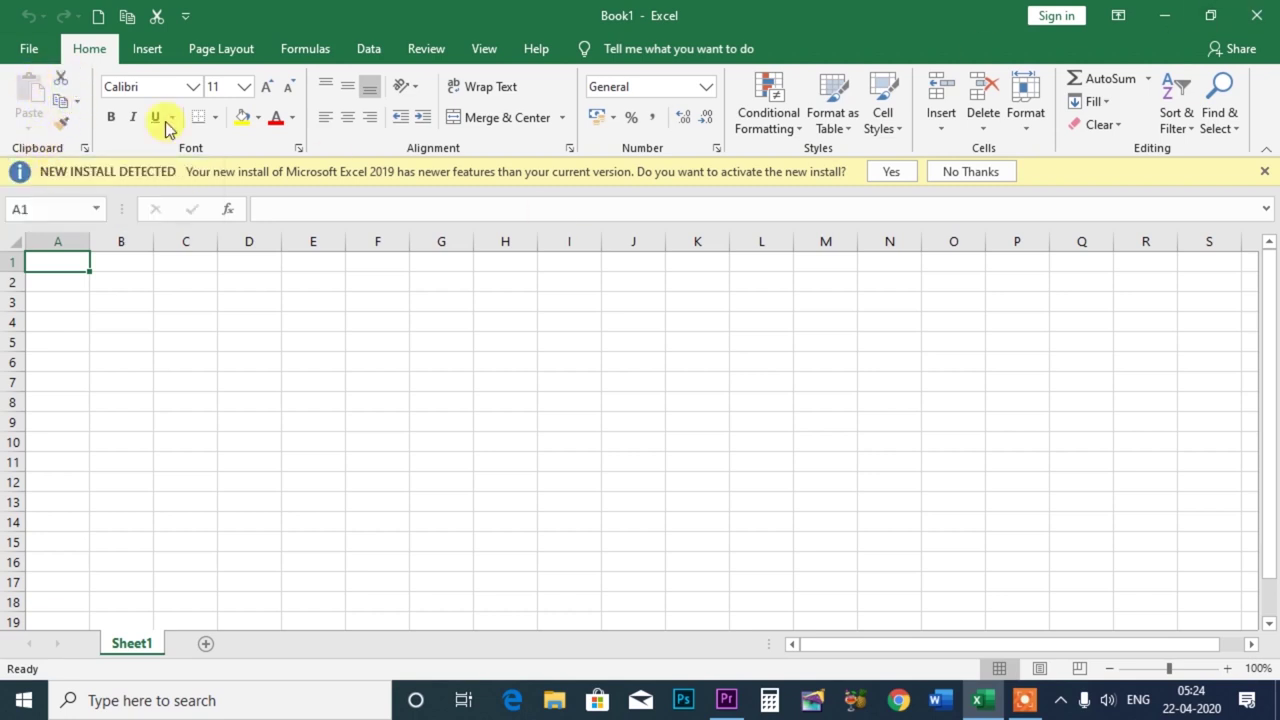
{"action": "left_click", "coordinate": [29, 50]}
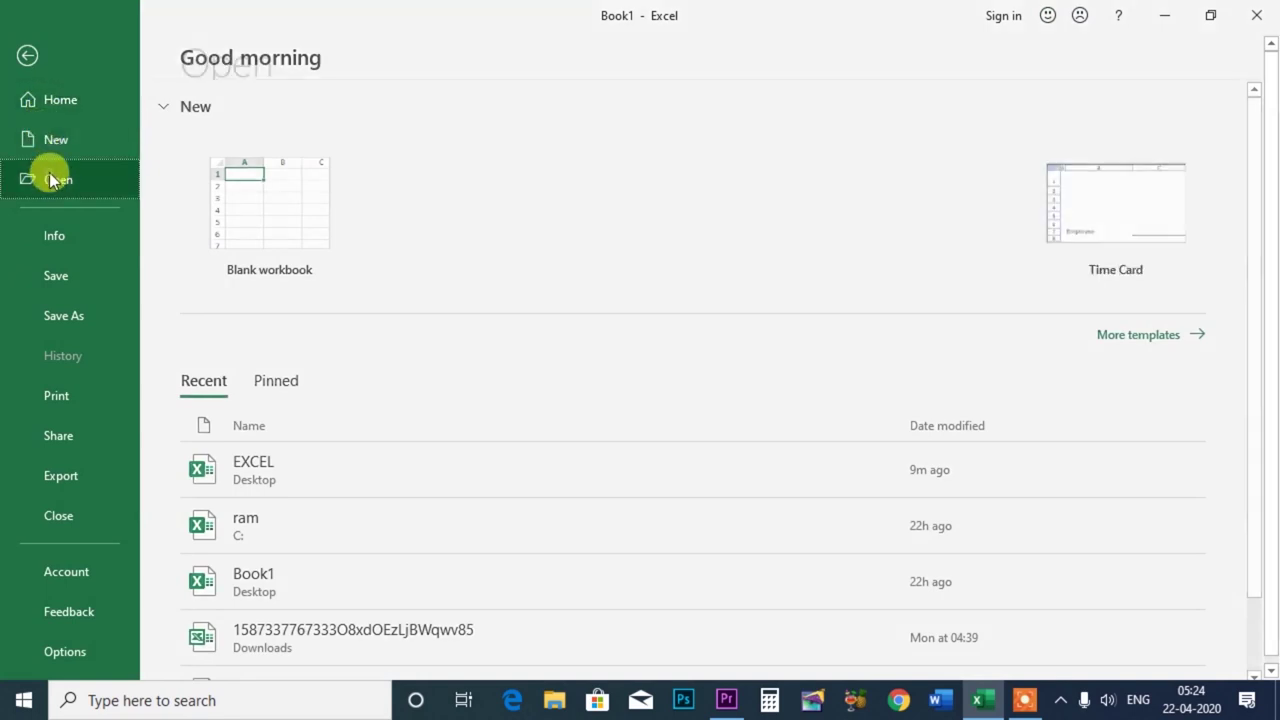
{"action": "left_click", "coordinate": [50, 174]}
Open the EXCEL student marks workbook from Recent and zoom the sheet to 160%.
{"action": "left_click", "coordinate": [591, 316]}
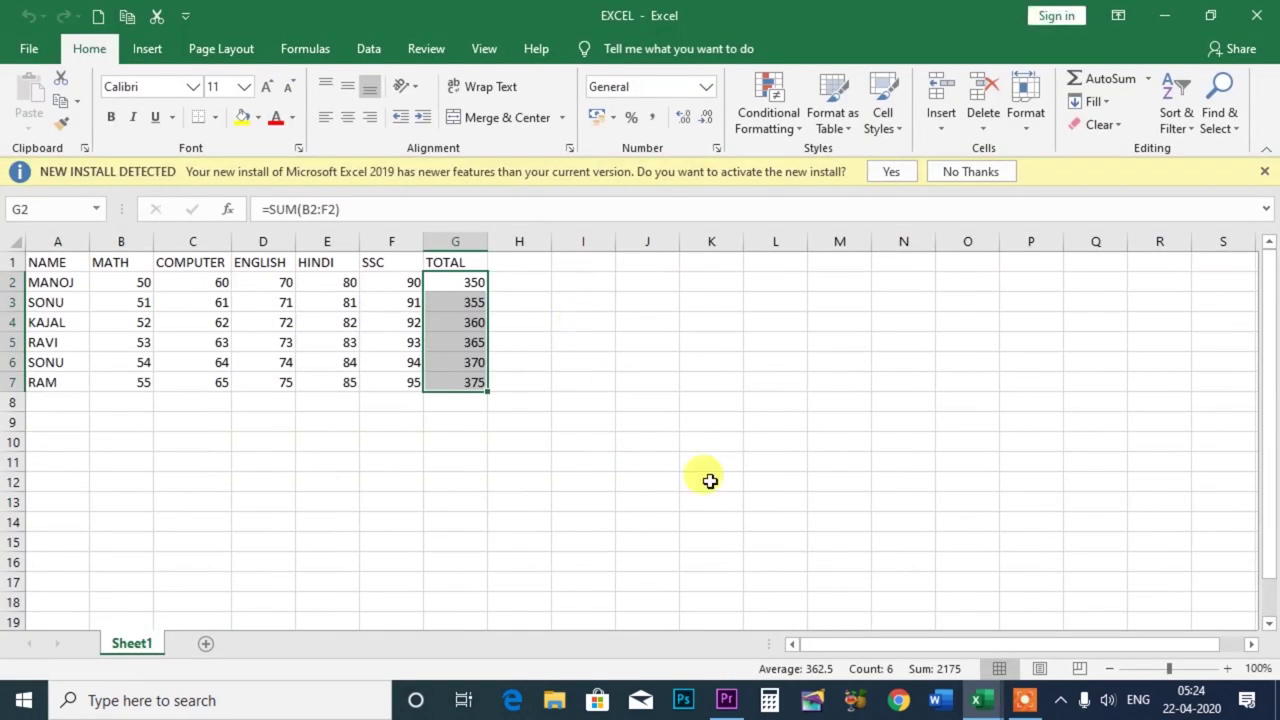
{"action": "left_click", "coordinate": [1225, 668]}
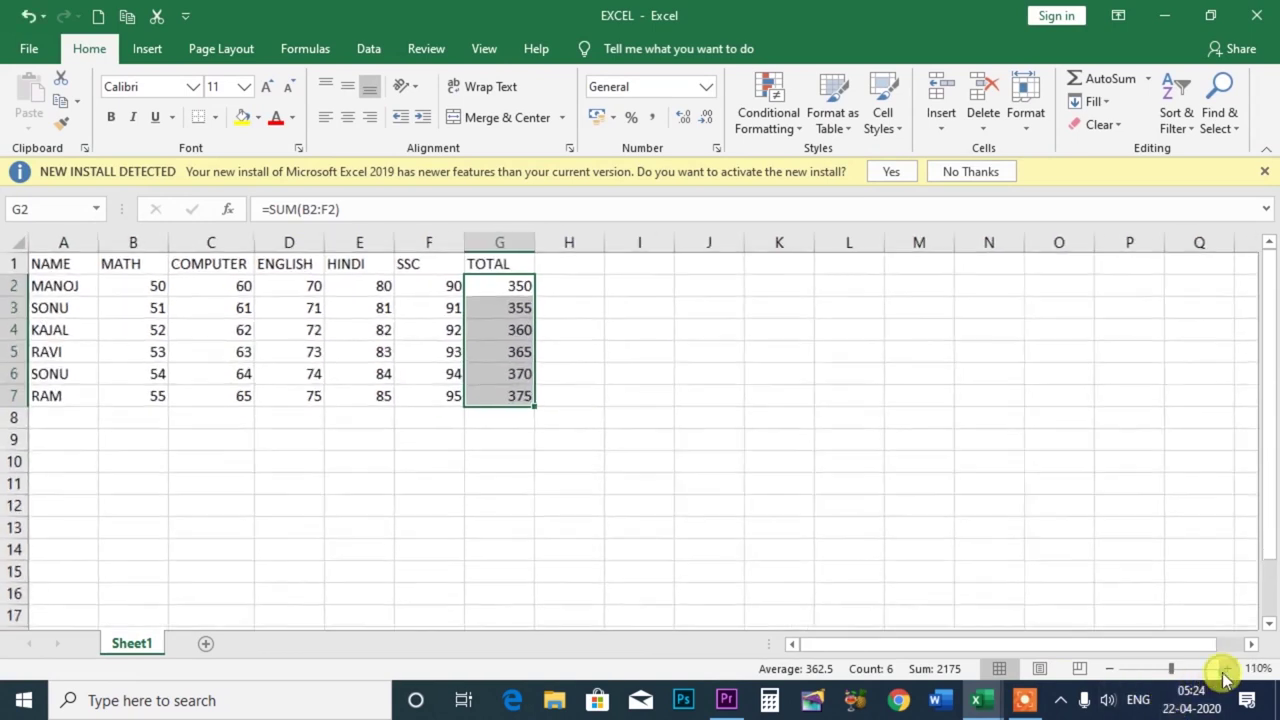
{"action": "left_click", "coordinate": [1225, 668]}
{"action": "left_click", "coordinate": [1225, 668]}
{"action": "left_click", "coordinate": [1225, 668]}
{"action": "left_click", "coordinate": [1225, 668]}
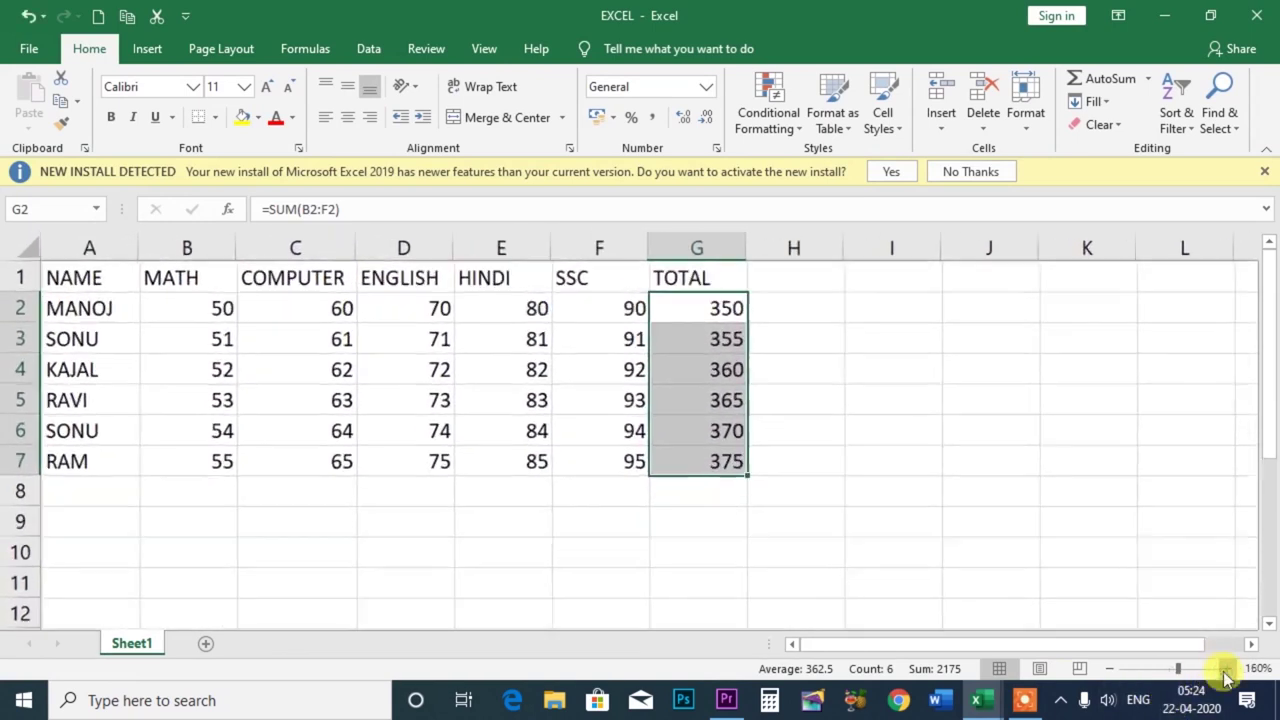
{"action": "left_click", "coordinate": [1225, 668]}
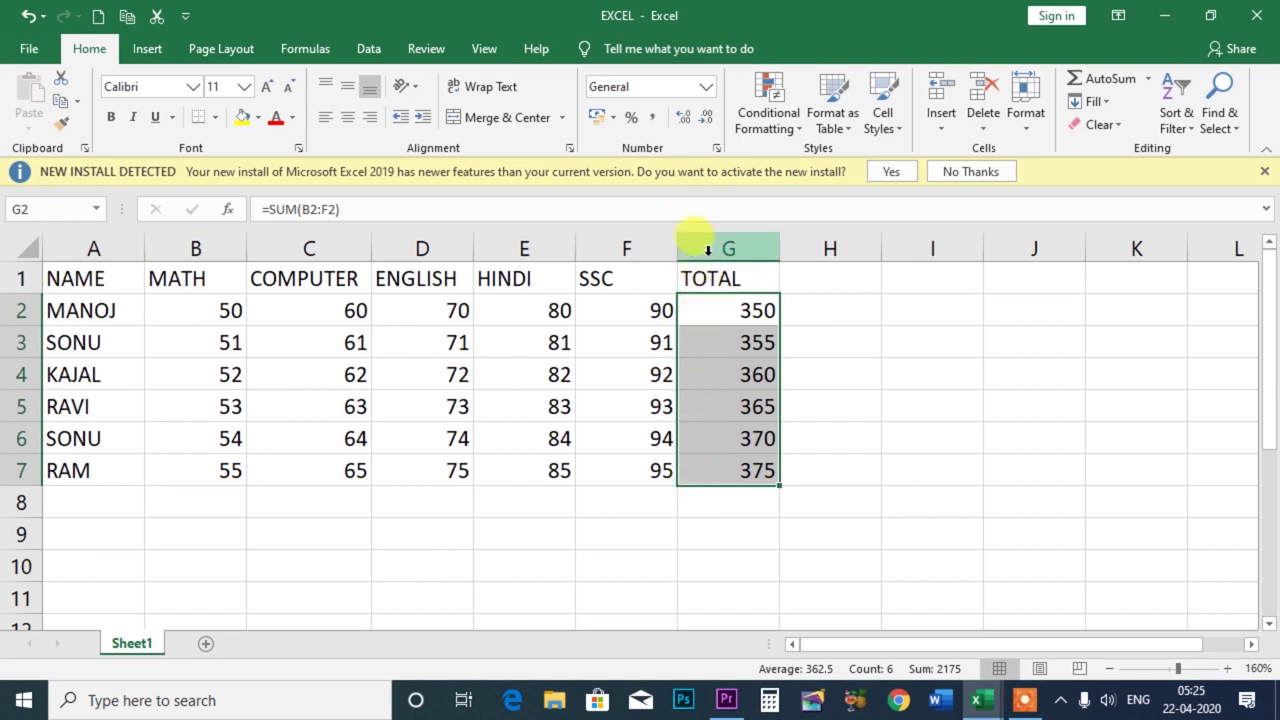
{"action": "left_click", "coordinate": [710, 249]}
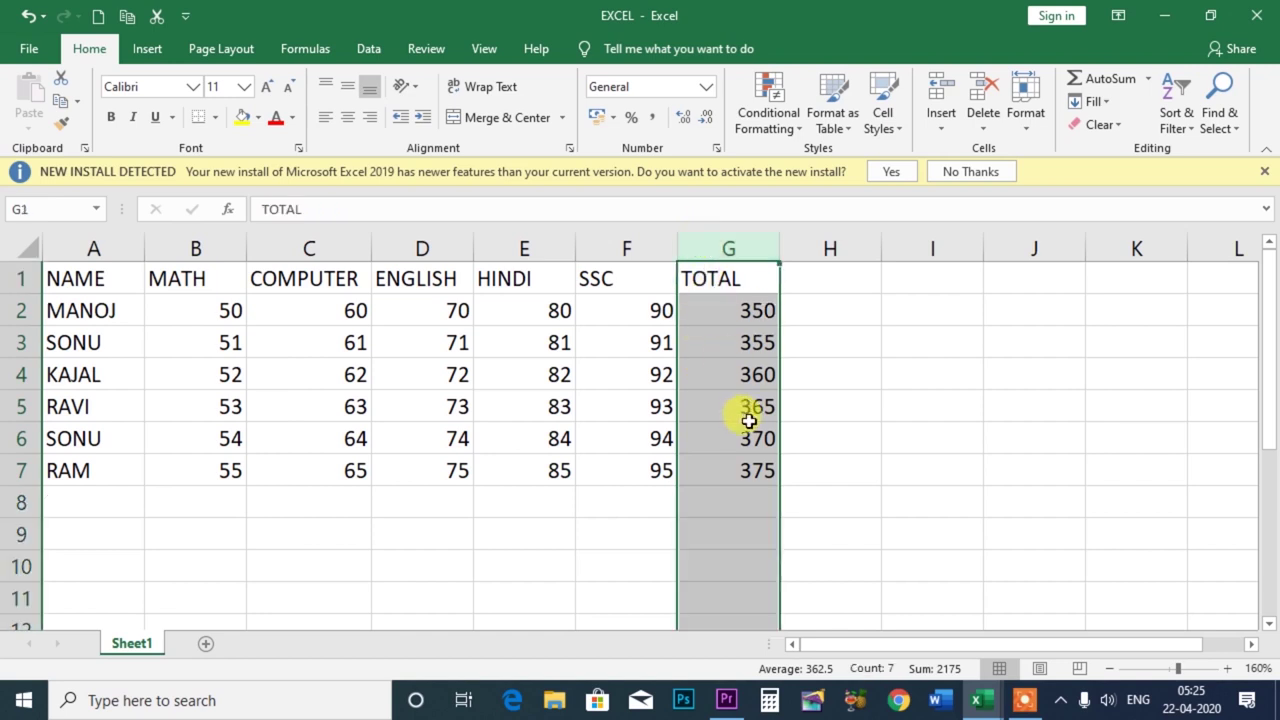
{"action": "scroll", "coordinate": [746, 420], "scroll_direction": "down", "scroll_amount": 4}
{"action": "scroll", "coordinate": [746, 420], "scroll_direction": "down", "scroll_amount": 4}
{"action": "scroll", "coordinate": [750, 416], "scroll_direction": "up", "scroll_amount": 5}
{"action": "scroll", "coordinate": [758, 414], "scroll_direction": "up", "scroll_amount": 3}
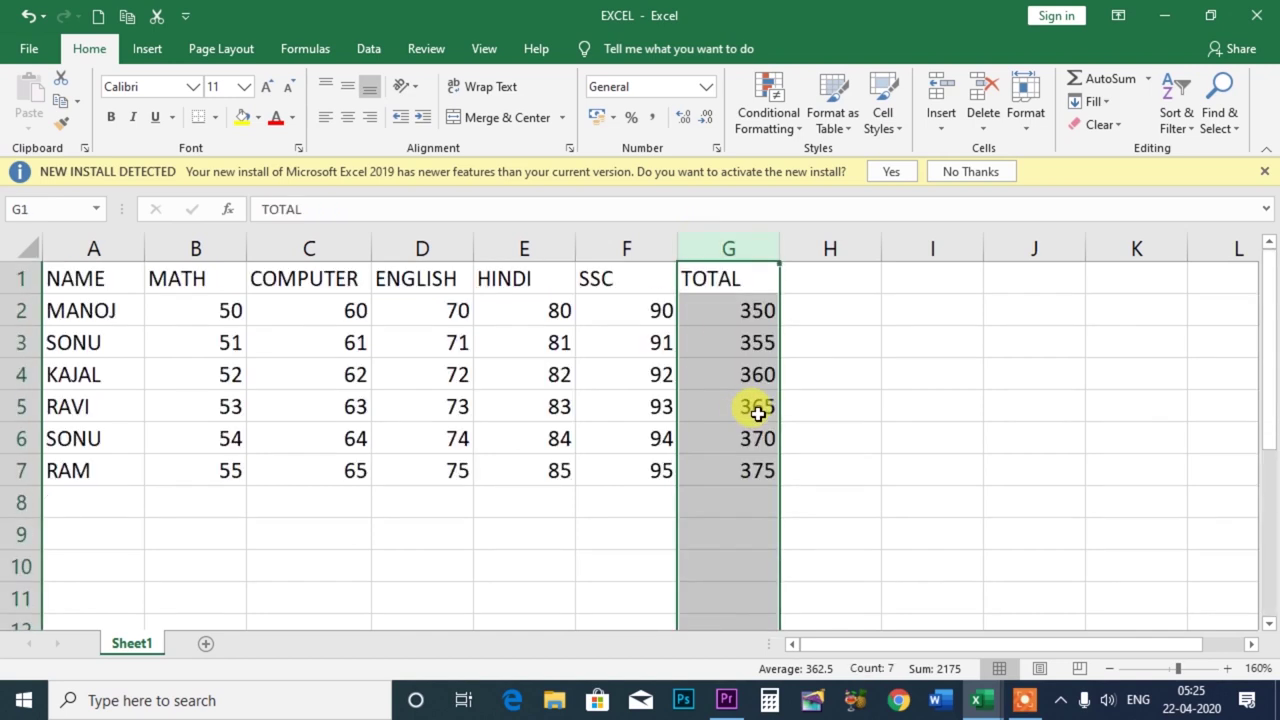
{"action": "left_click", "coordinate": [848, 432]}
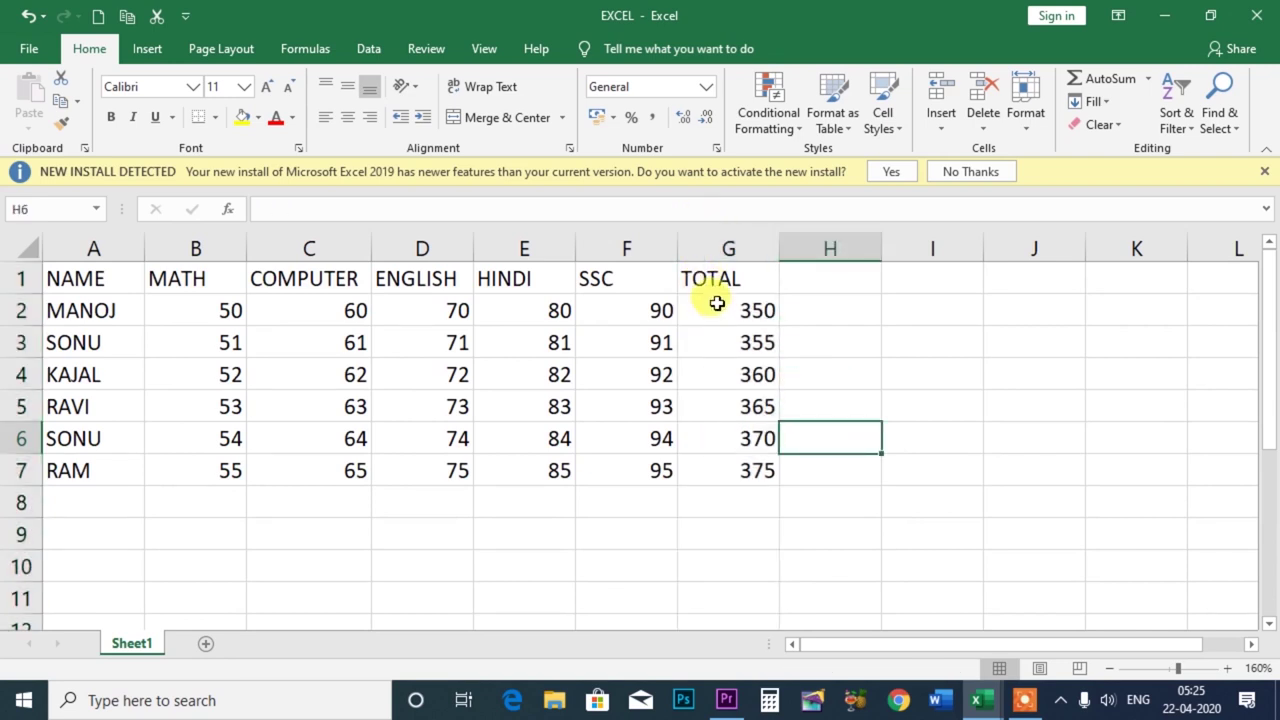
{"action": "left_click_drag", "start_coordinate": [712, 278], "coordinate": [716, 399]}
{"action": "left_click", "coordinate": [857, 414]}
{"action": "left_click_drag", "start_coordinate": [706, 284], "coordinate": [723, 466]}
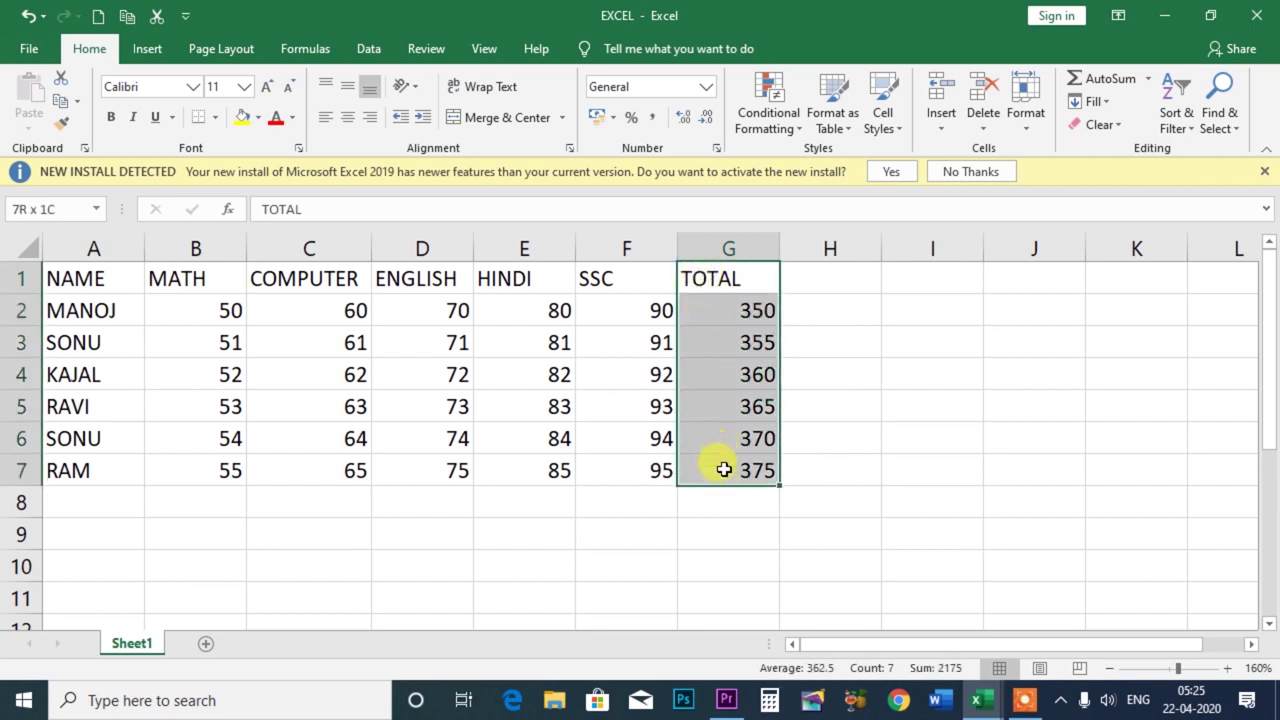
{"action": "left_click", "coordinate": [910, 470]}
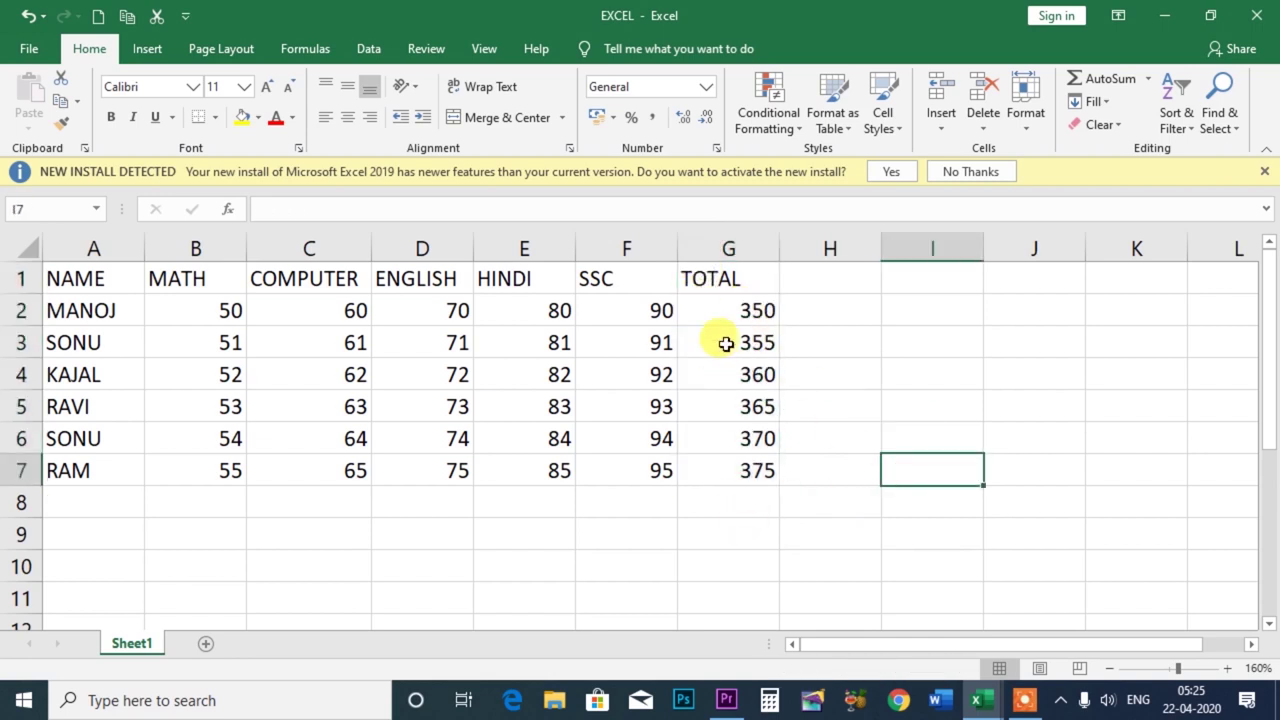
{"action": "left_click_drag", "start_coordinate": [723, 310], "coordinate": [723, 467]}
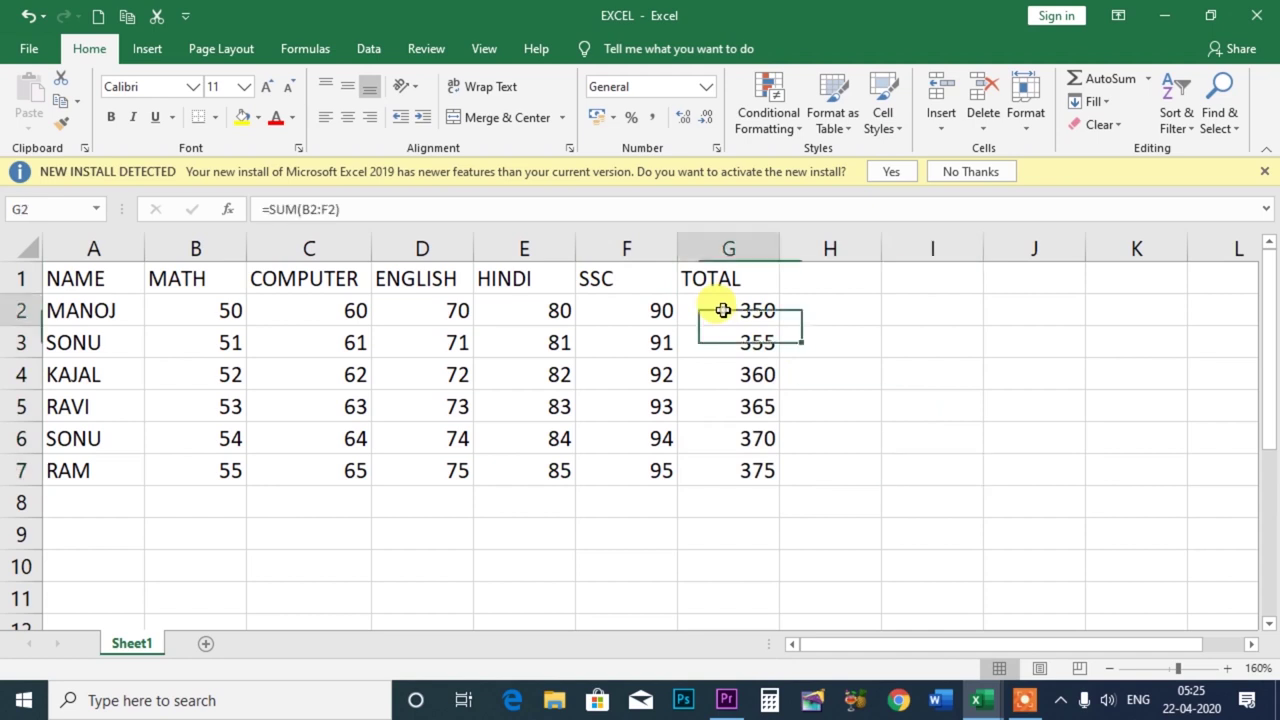
{"action": "left_click", "coordinate": [874, 468]}
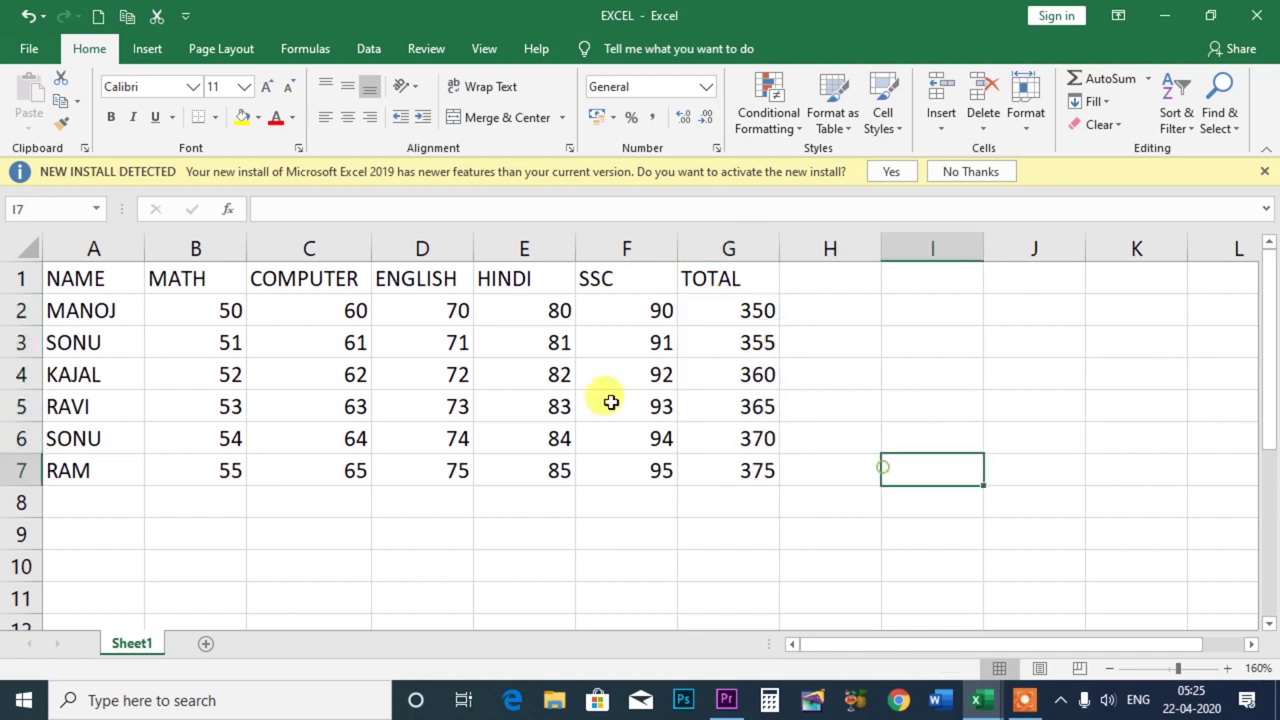
{"action": "left_click", "coordinate": [726, 248]}
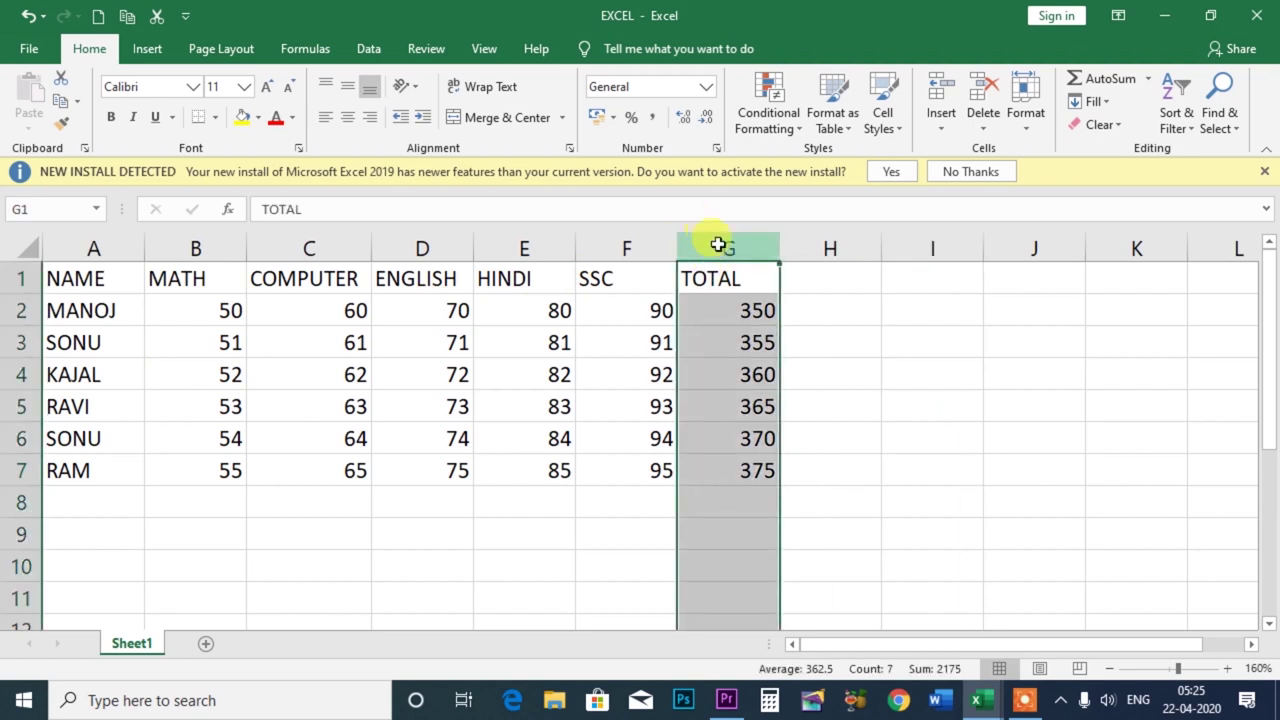
{"action": "left_click", "coordinate": [886, 334]}
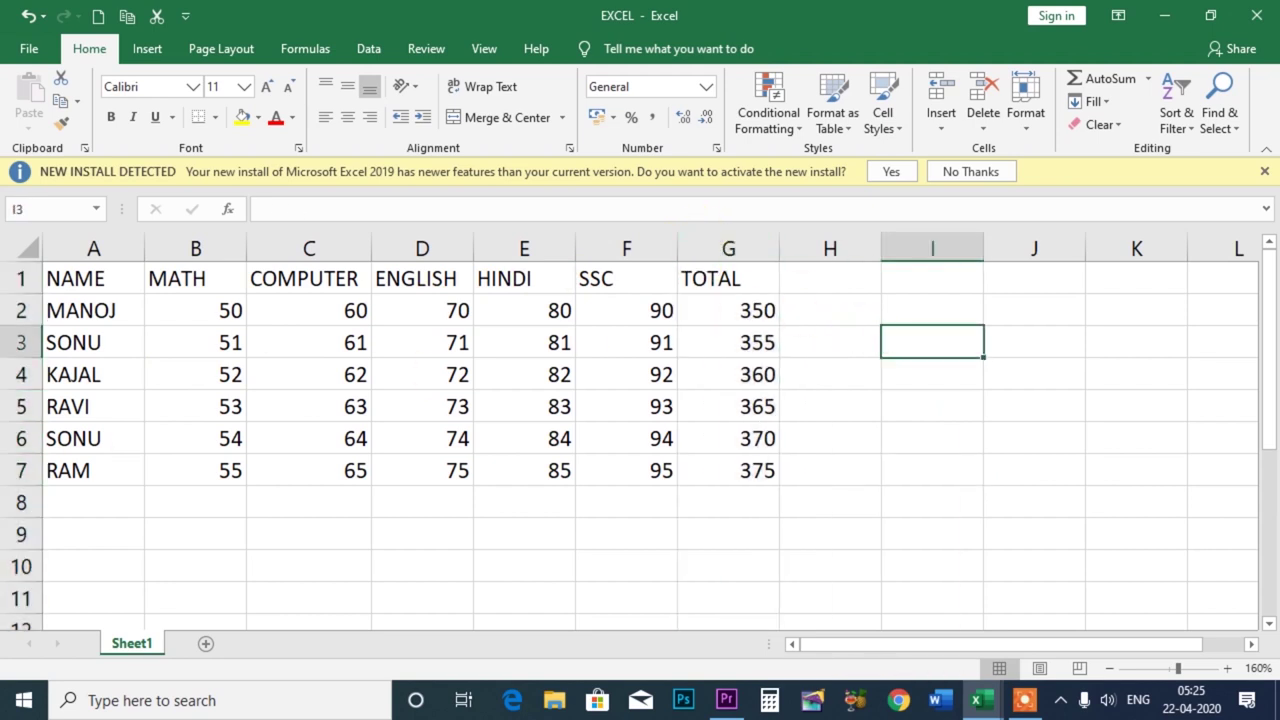
{"action": "left_click", "coordinate": [18, 279]}
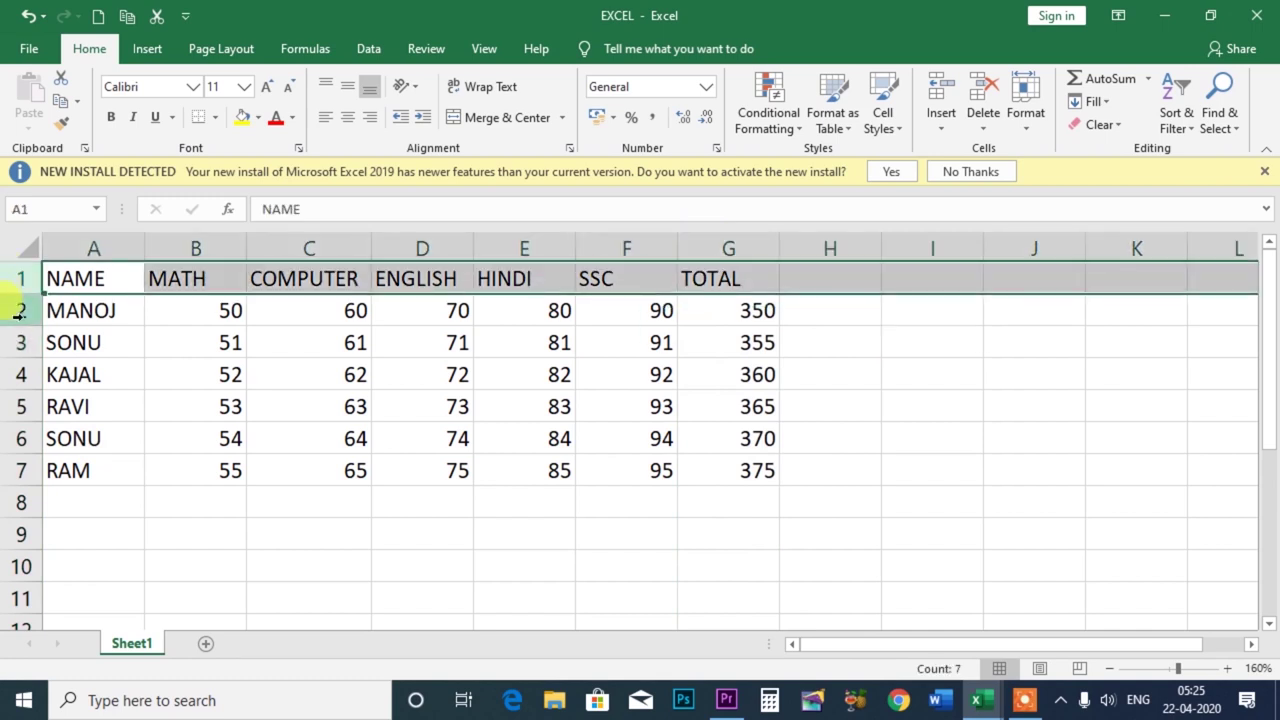
{"action": "left_click", "coordinate": [17, 311]}
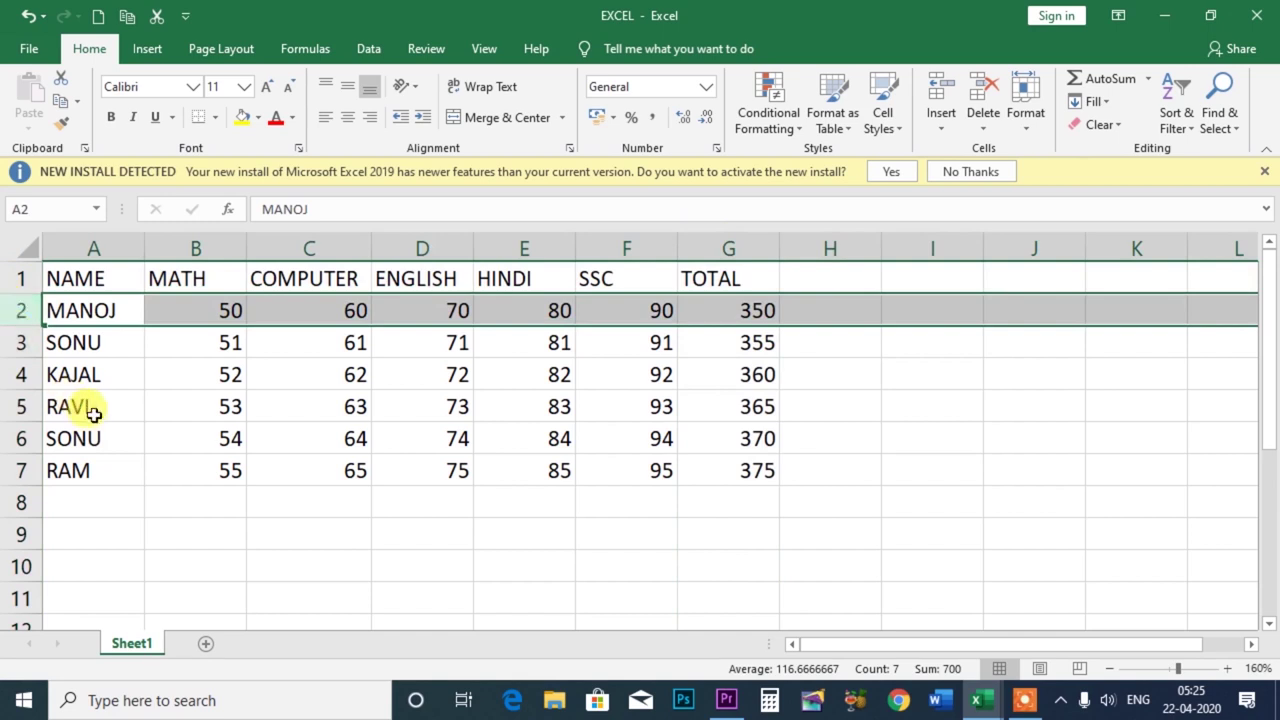
{"action": "left_click", "coordinate": [27, 250]}
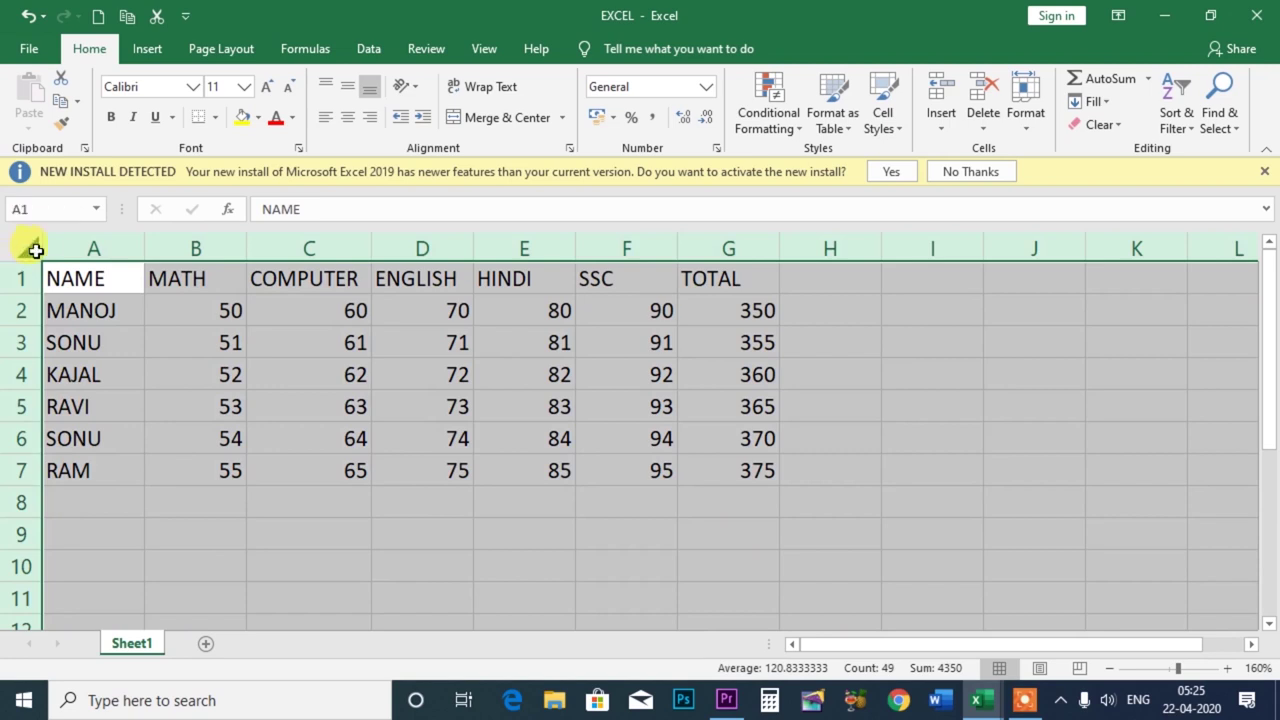
{"action": "left_click", "coordinate": [942, 371]}
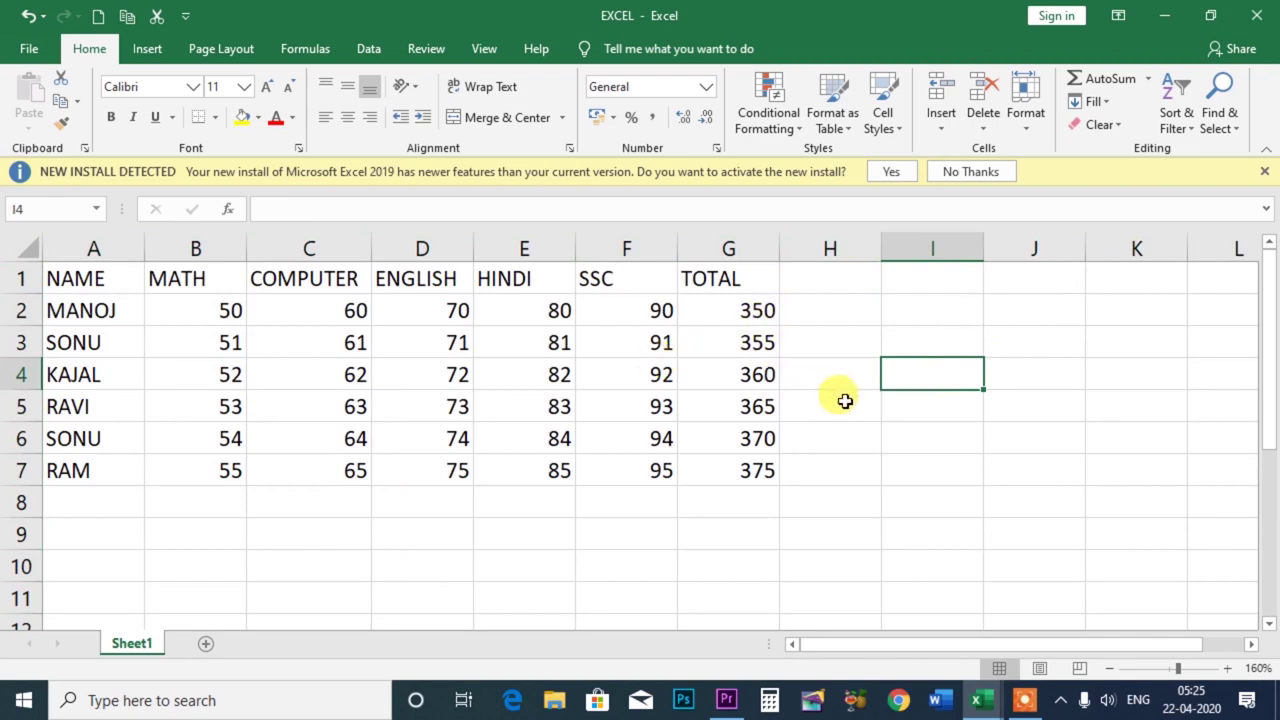
{"action": "left_click", "coordinate": [715, 249]}
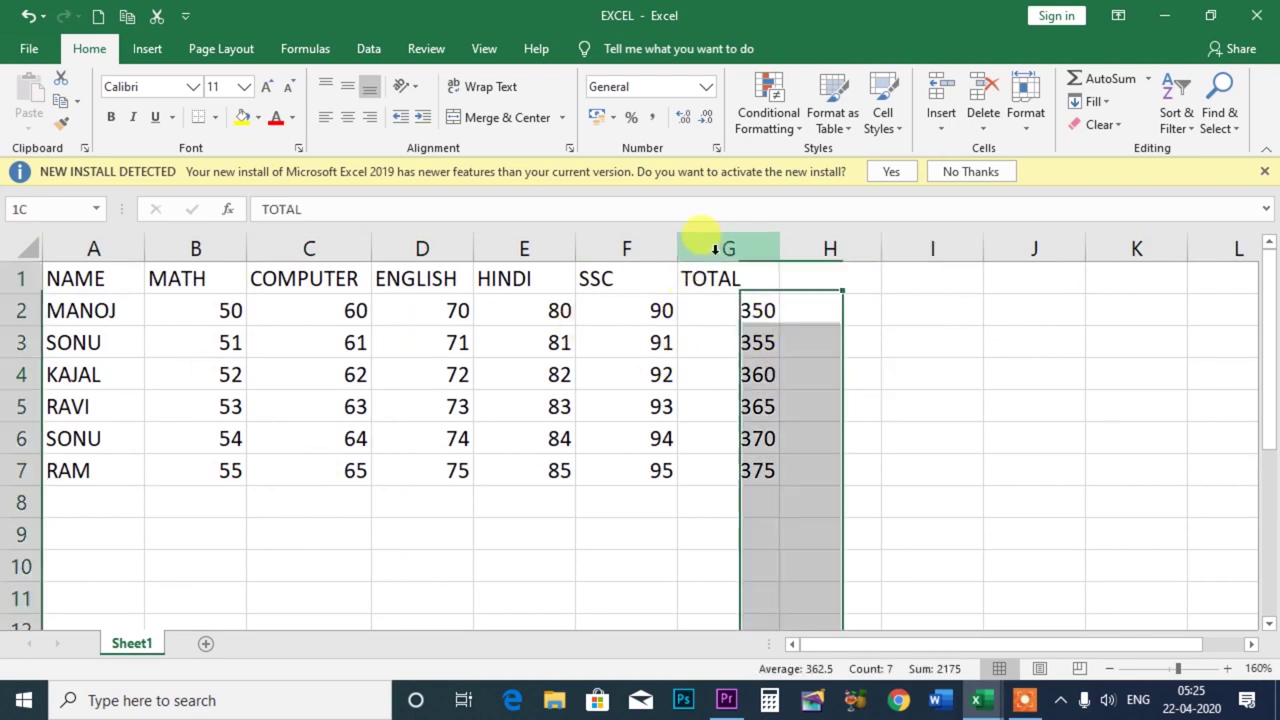
{"action": "left_click", "coordinate": [919, 348]}
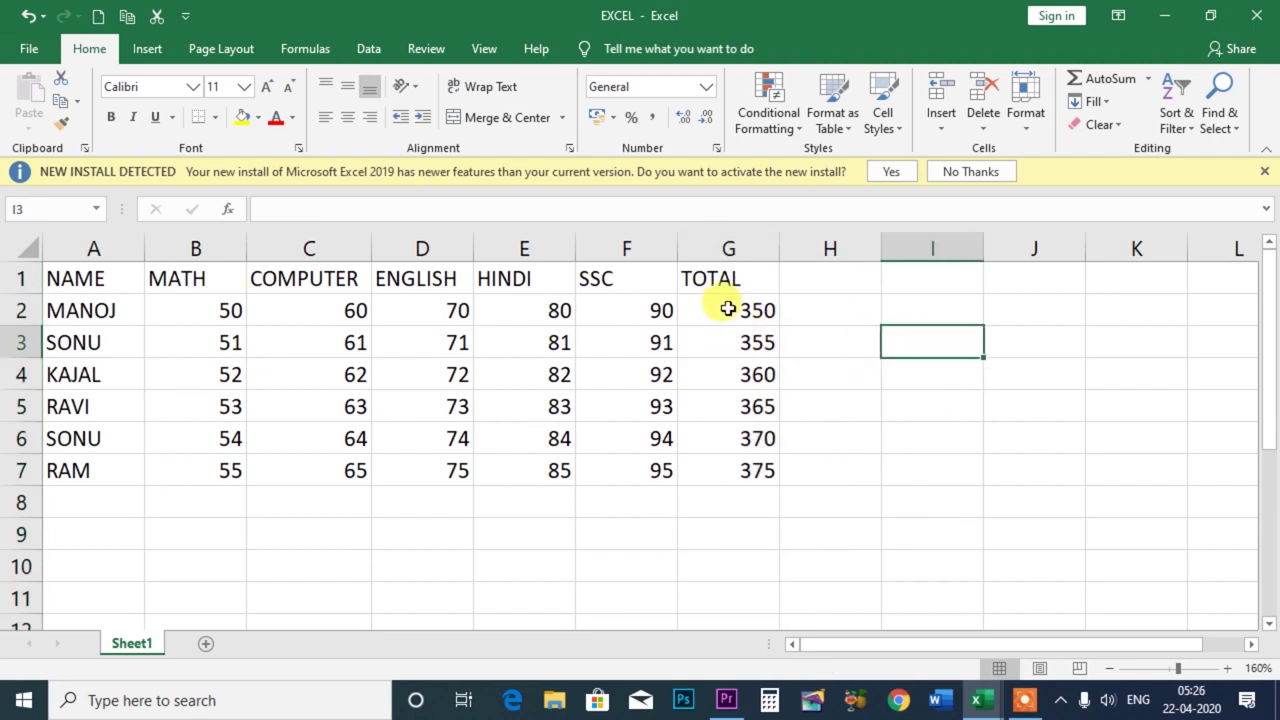
{"action": "left_click_drag", "start_coordinate": [728, 309], "coordinate": [737, 466]}
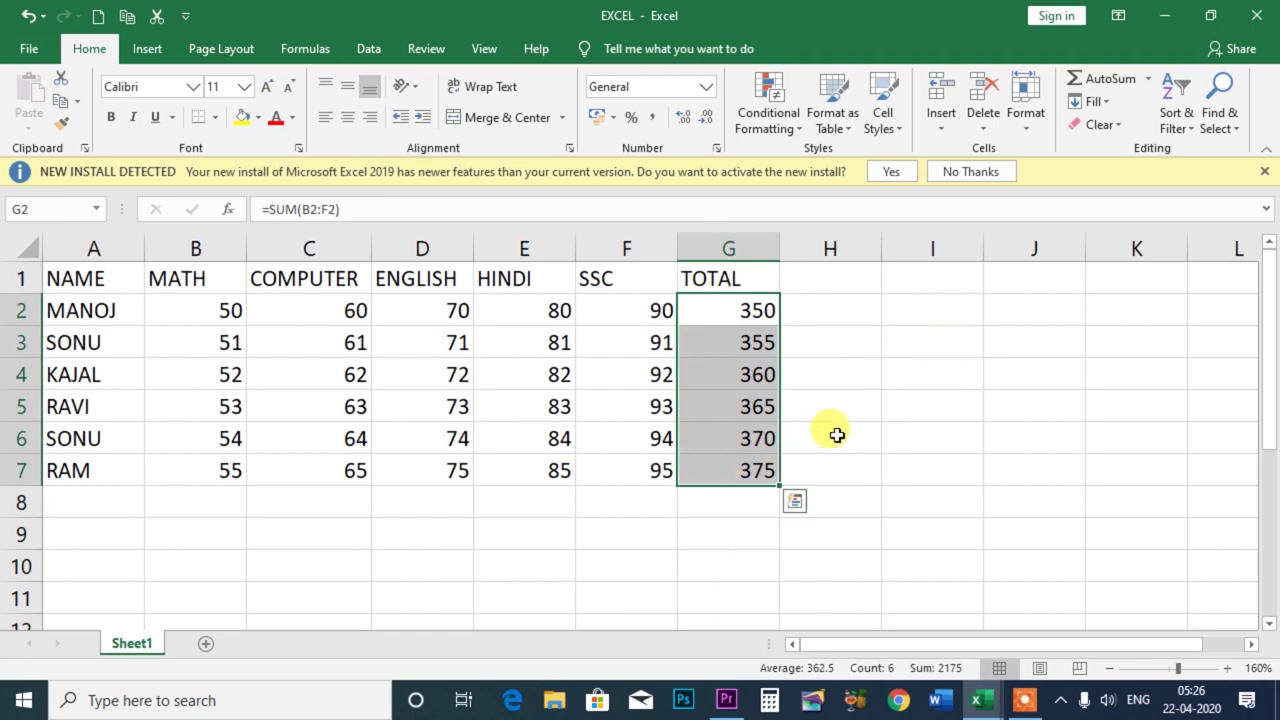
{"action": "left_click", "coordinate": [893, 410]}
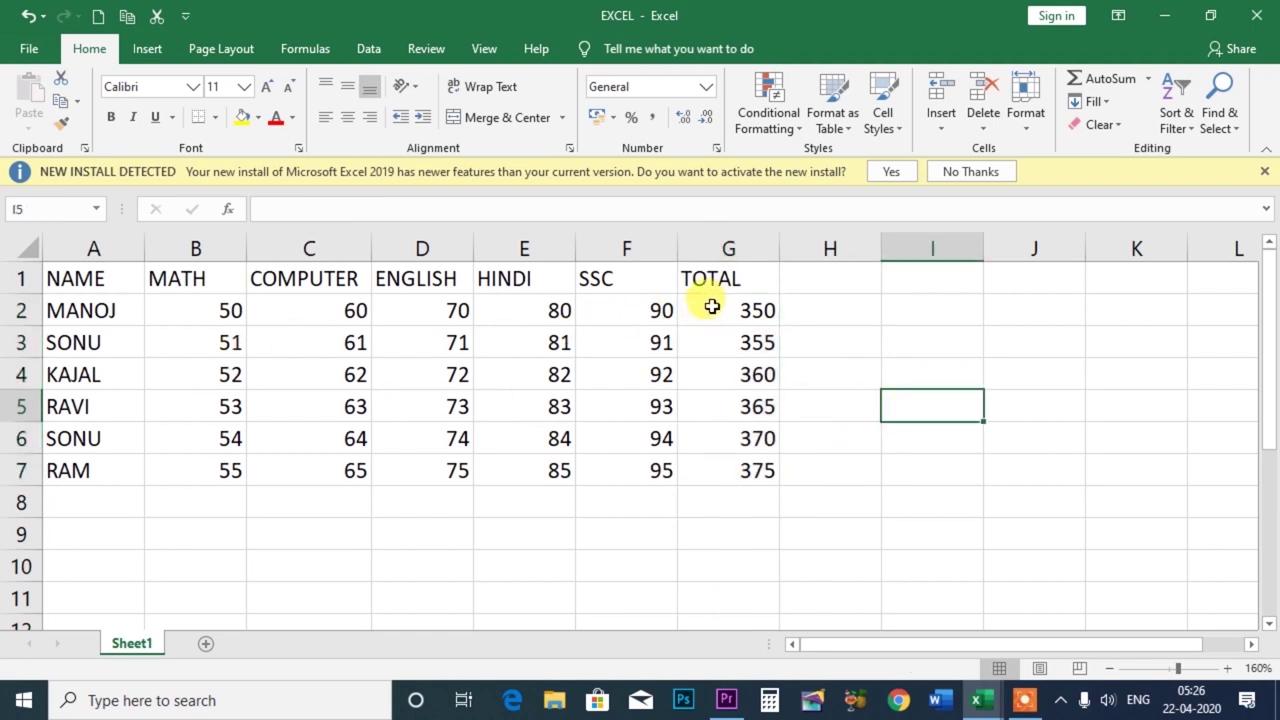
{"action": "left_click", "coordinate": [710, 307]}
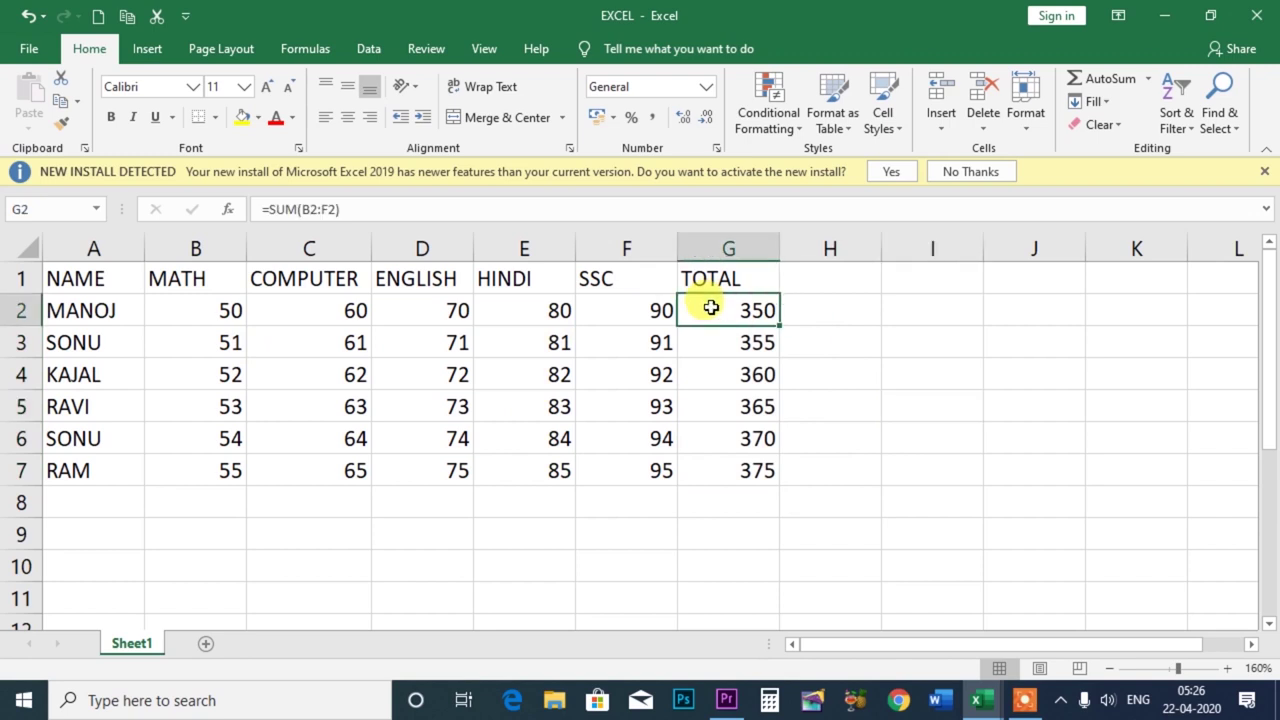
{"action": "key", "text": "Down"}
{"action": "key", "text": "Down"}
{"action": "key", "text": "Down"}
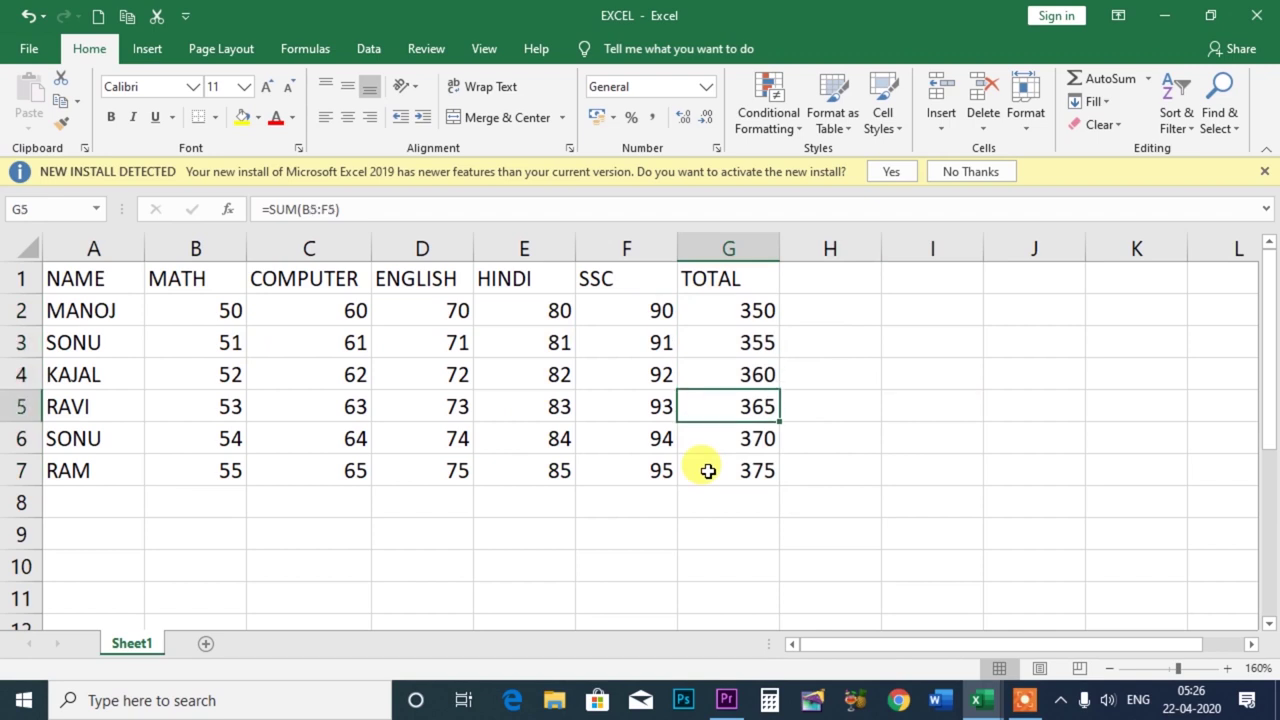
{"action": "key", "text": "Up"}
{"action": "key", "text": "Up"}
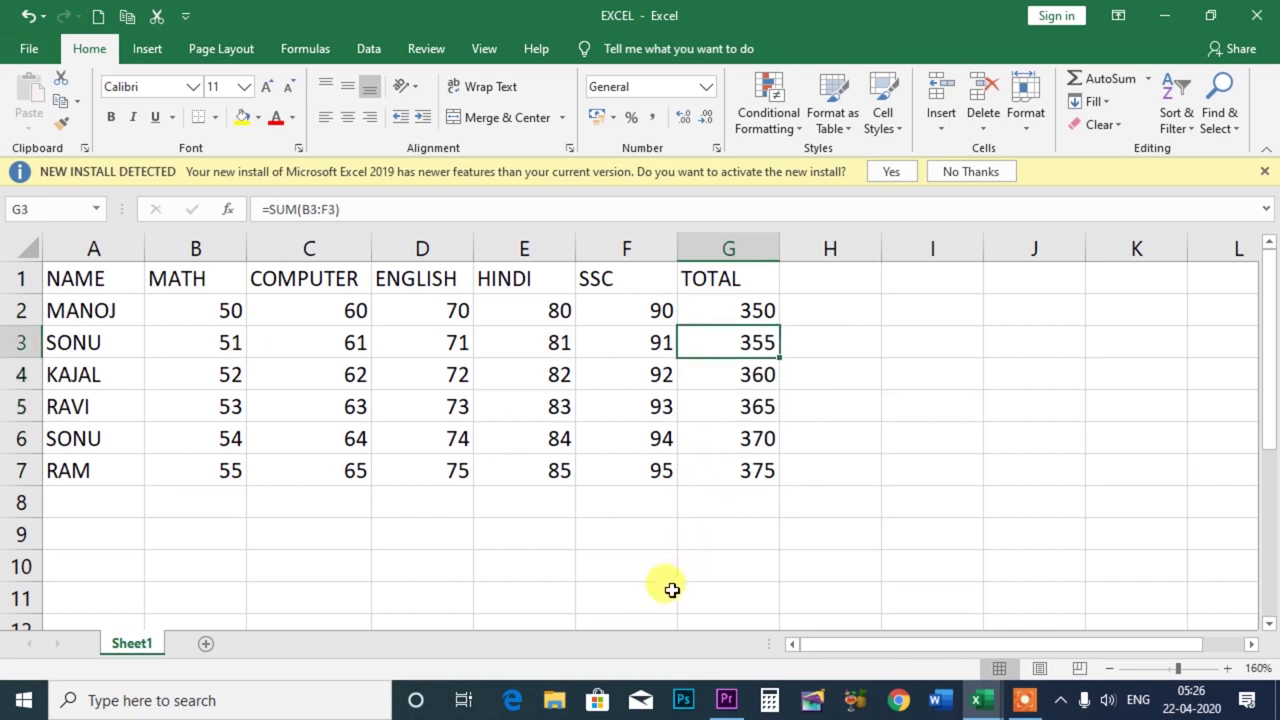
{"action": "key", "text": "shift+Down"}
{"action": "key", "text": "Up"}
{"action": "key", "text": "Up"}
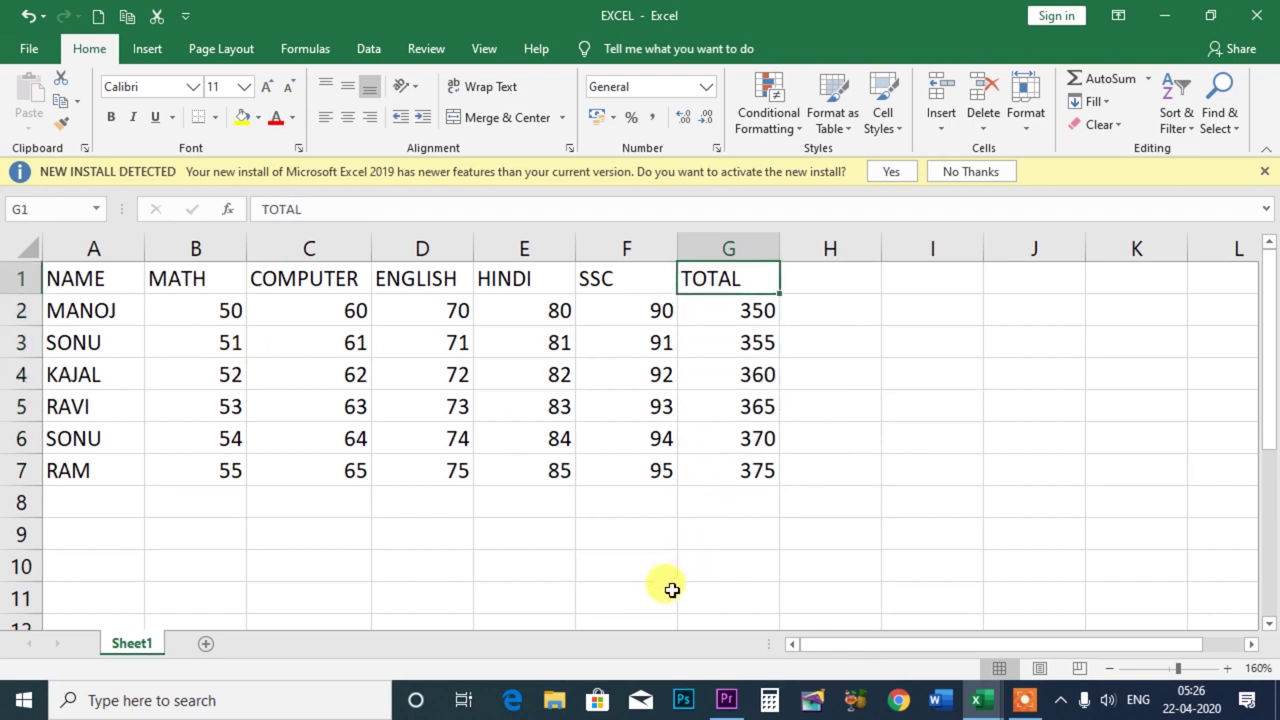
{"action": "left_click", "coordinate": [766, 312]}
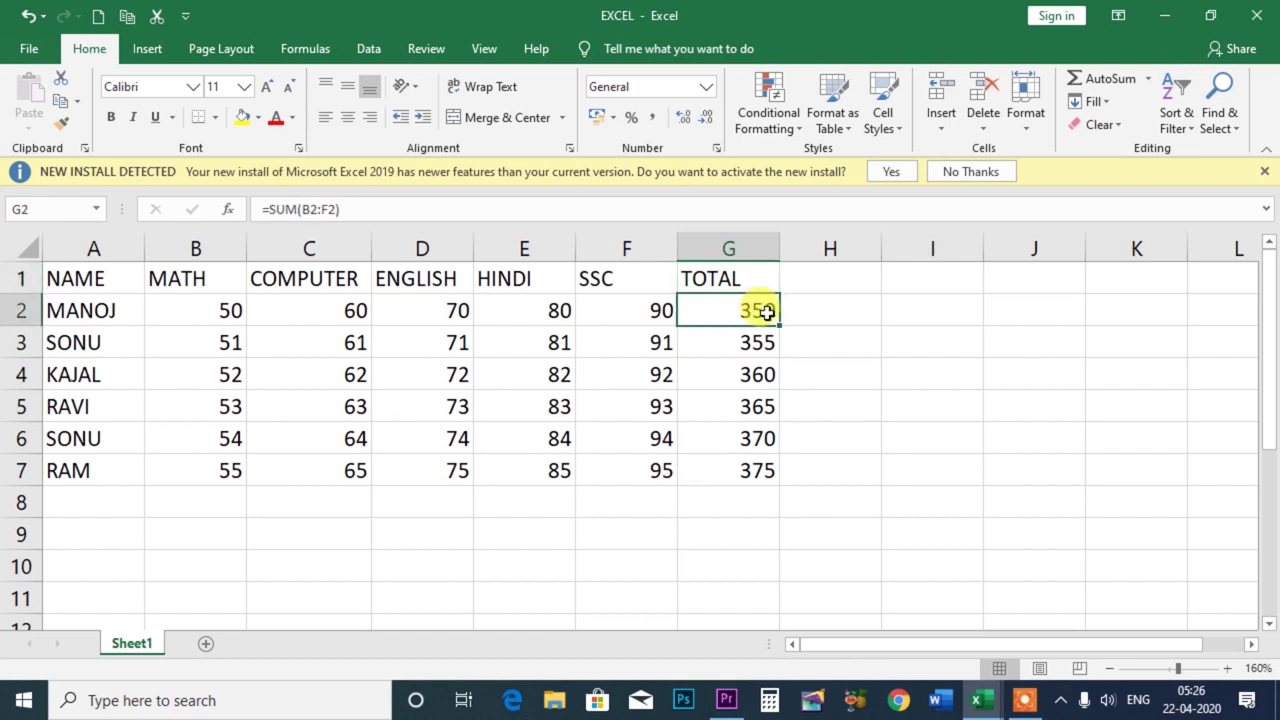
{"action": "key", "text": "shift+Down"}
{"action": "key", "text": "shift+Down"}
{"action": "key", "text": "shift+Down"}
{"action": "key", "text": "shift+Down"}
{"action": "key", "text": "shift+Down"}
{"action": "key", "text": "shift+Down"}
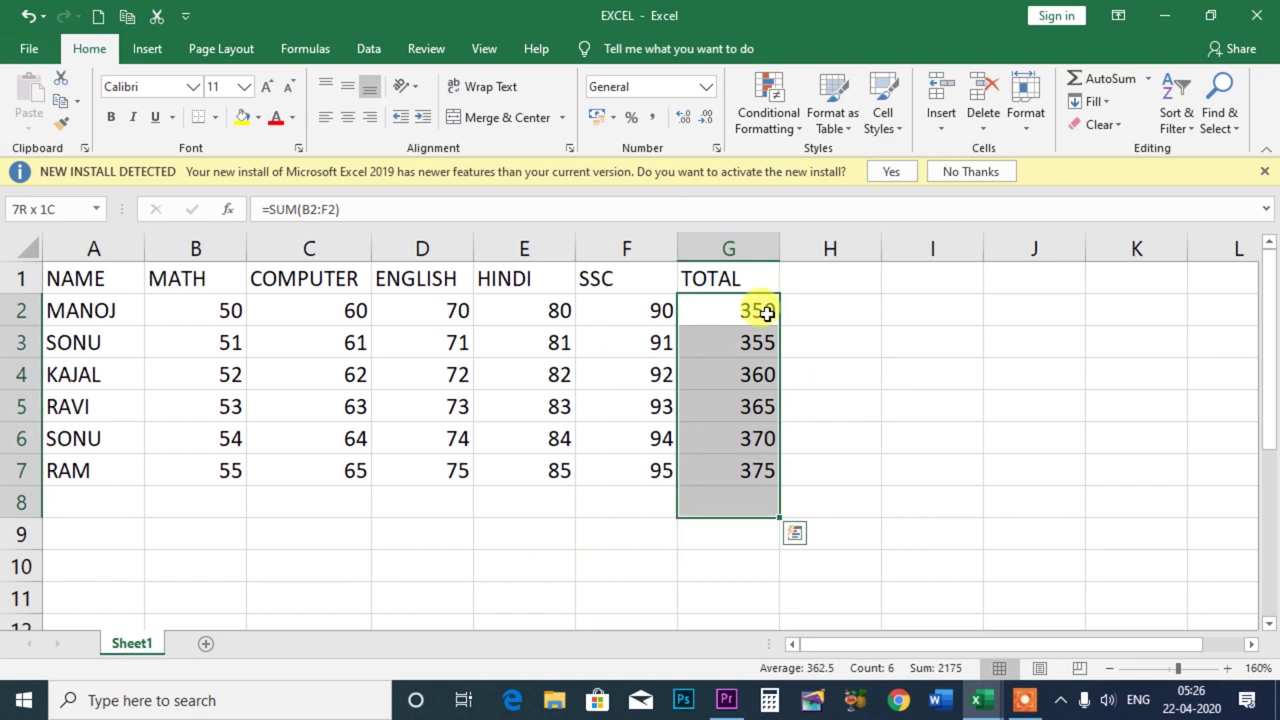
{"action": "key", "text": "shift+Up"}
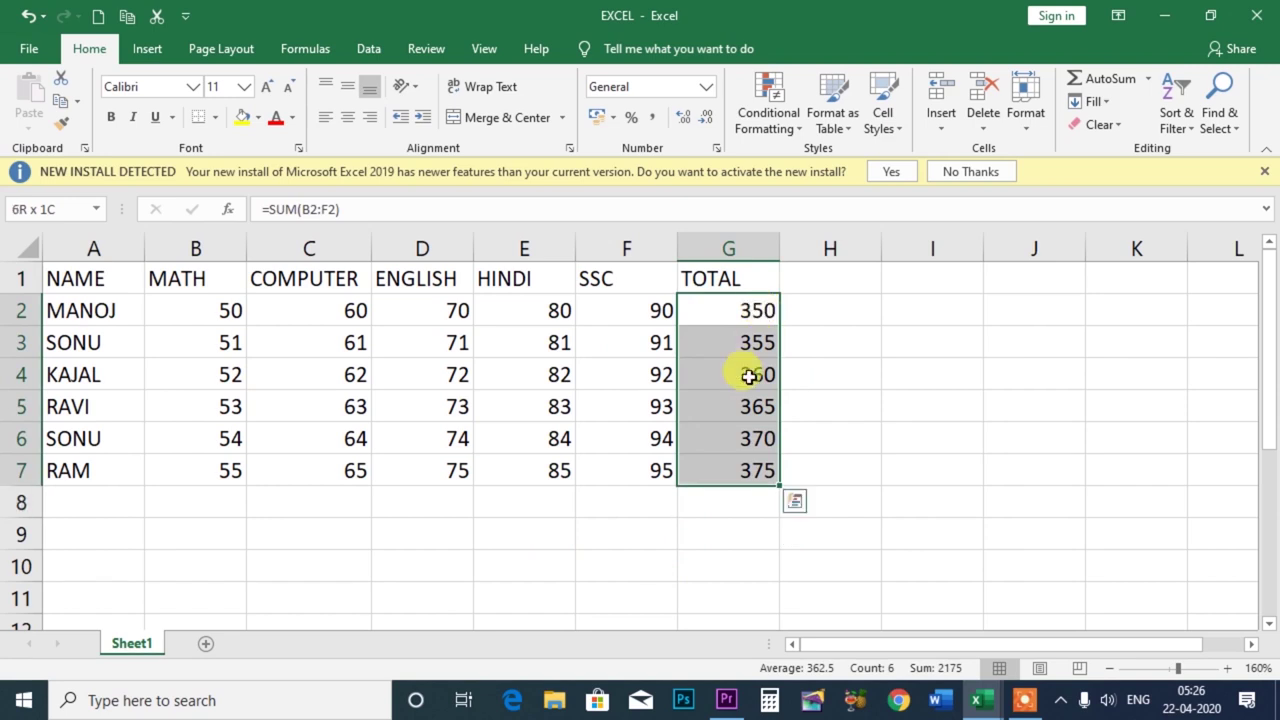
{"action": "key", "text": "shift+Left"}
{"action": "key", "text": "shift+Left"}
{"action": "key", "text": "shift+Left"}
{"action": "key", "text": "shift+Left"}
{"action": "key", "text": "shift+Left"}
{"action": "key", "text": "shift+Left"}
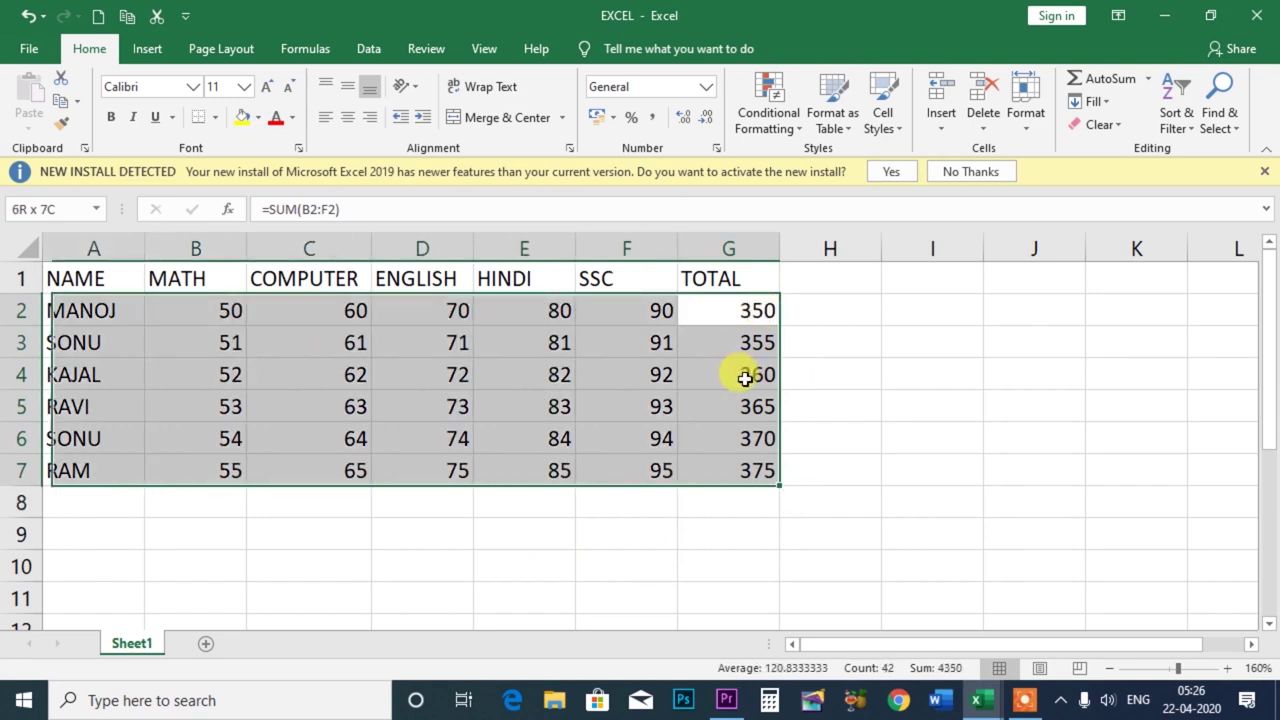
{"action": "key", "text": "shift+Right"}
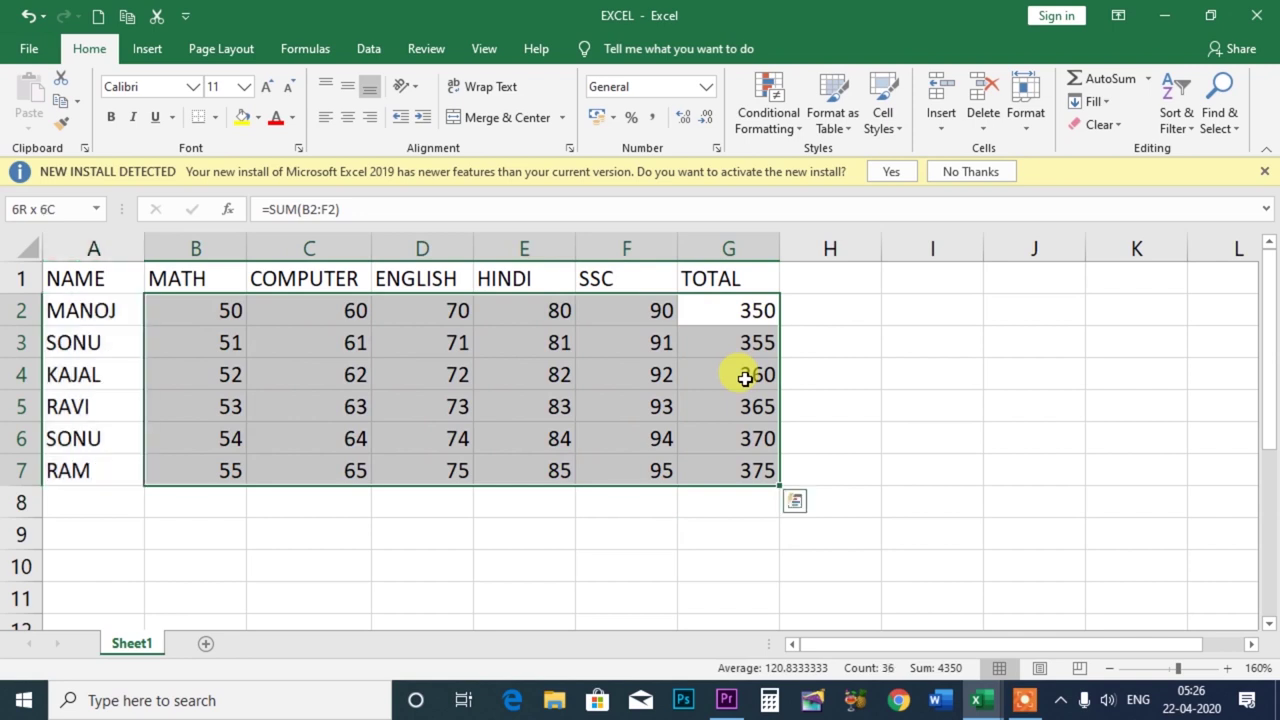
{"action": "key", "text": "shift+Right"}
{"action": "key", "text": "shift+Right"}
{"action": "key", "text": "shift+Right"}
{"action": "key", "text": "shift+Right"}
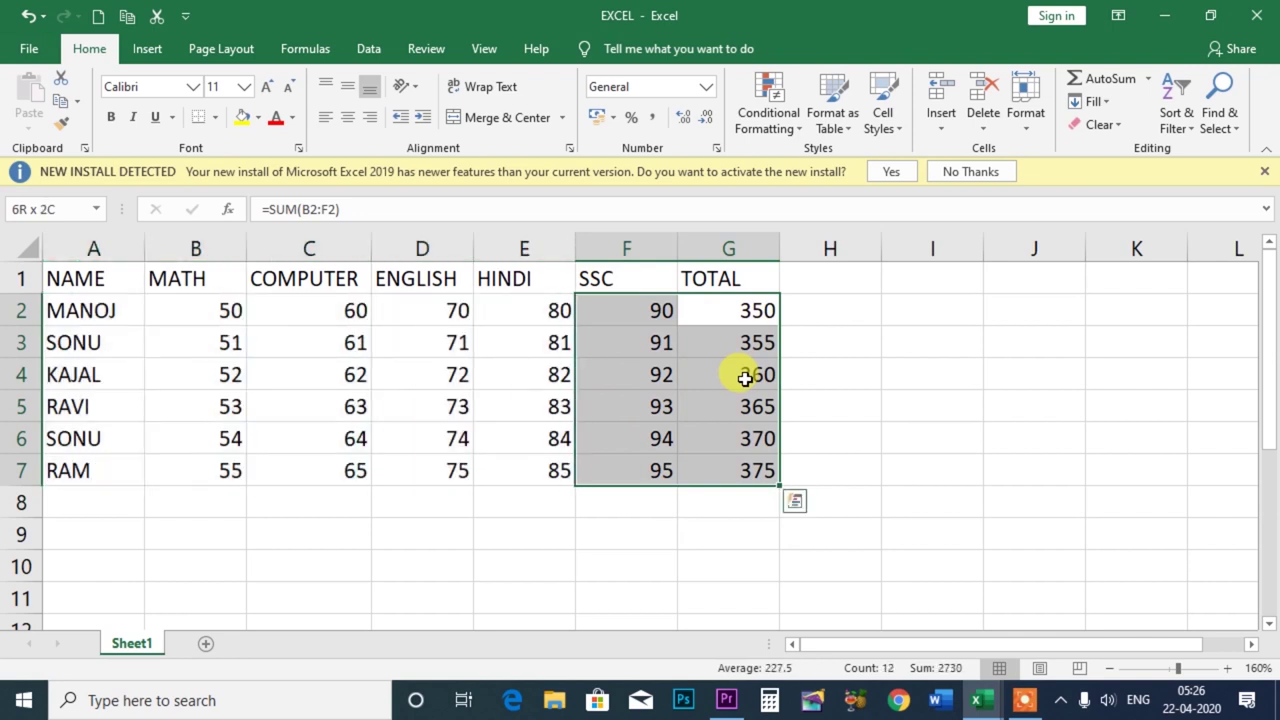
{"action": "key", "text": "shift+Right"}
{"action": "key", "text": "shift+Right"}
{"action": "key", "text": "Left"}
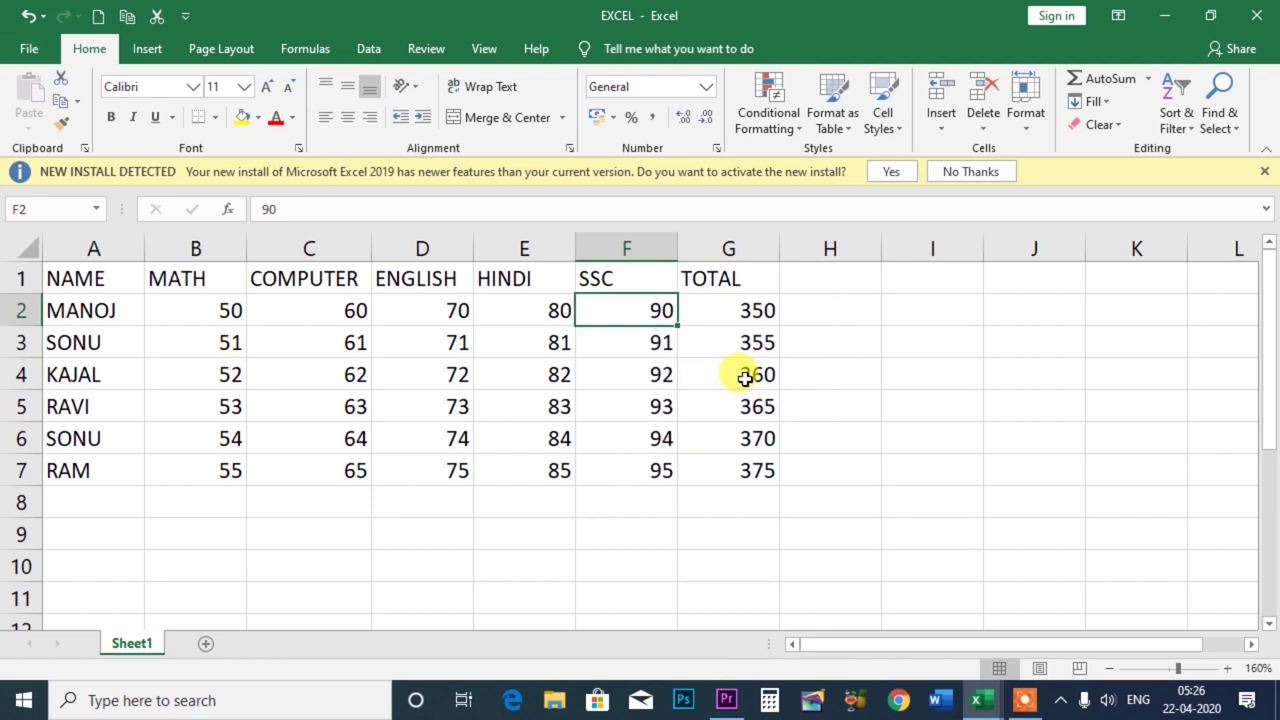
{"action": "left_click", "coordinate": [285, 524]}
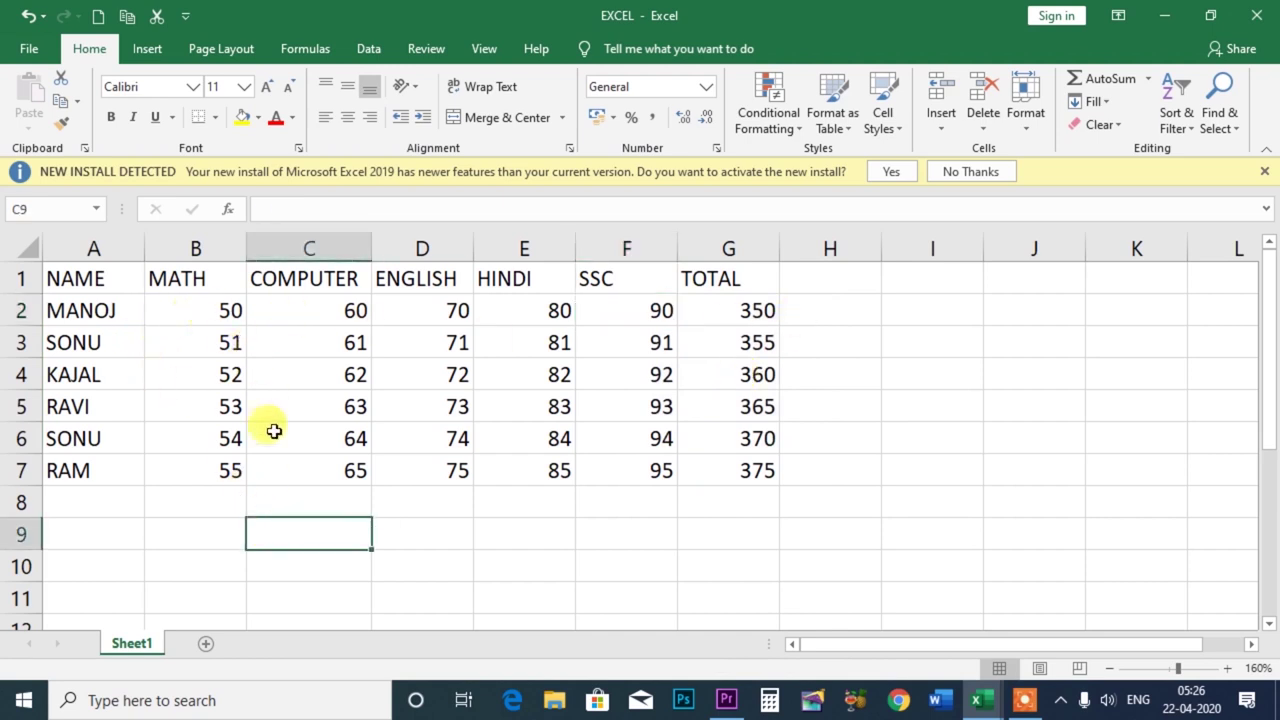
{"action": "left_click_drag", "start_coordinate": [197, 404], "coordinate": [697, 406]}
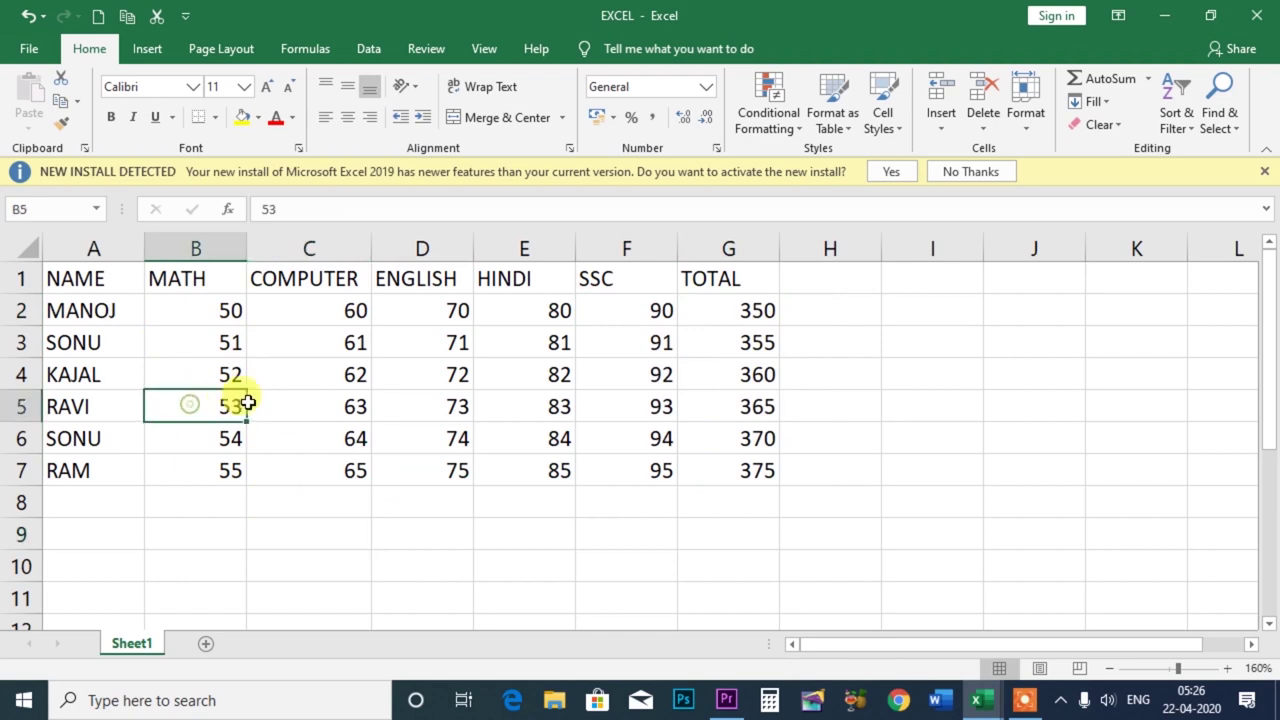
{"action": "left_click", "coordinate": [603, 526]}
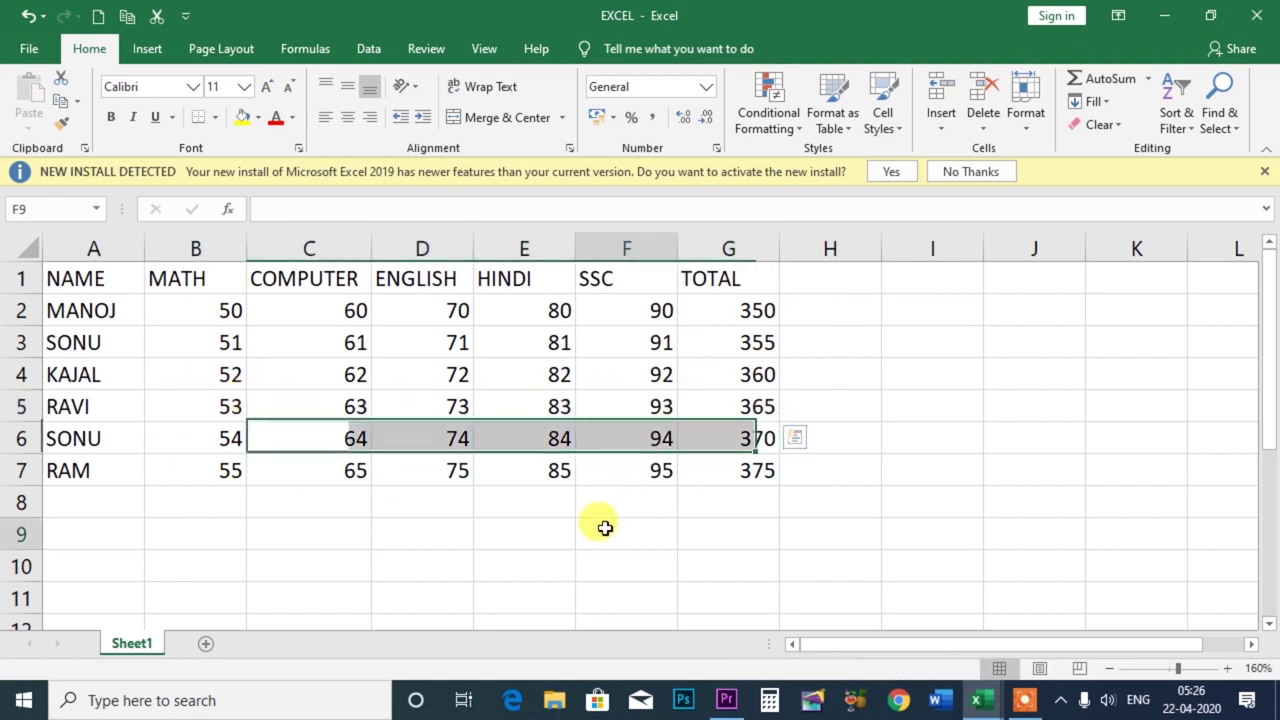
{"action": "left_click_drag", "start_coordinate": [551, 311], "coordinate": [562, 465]}
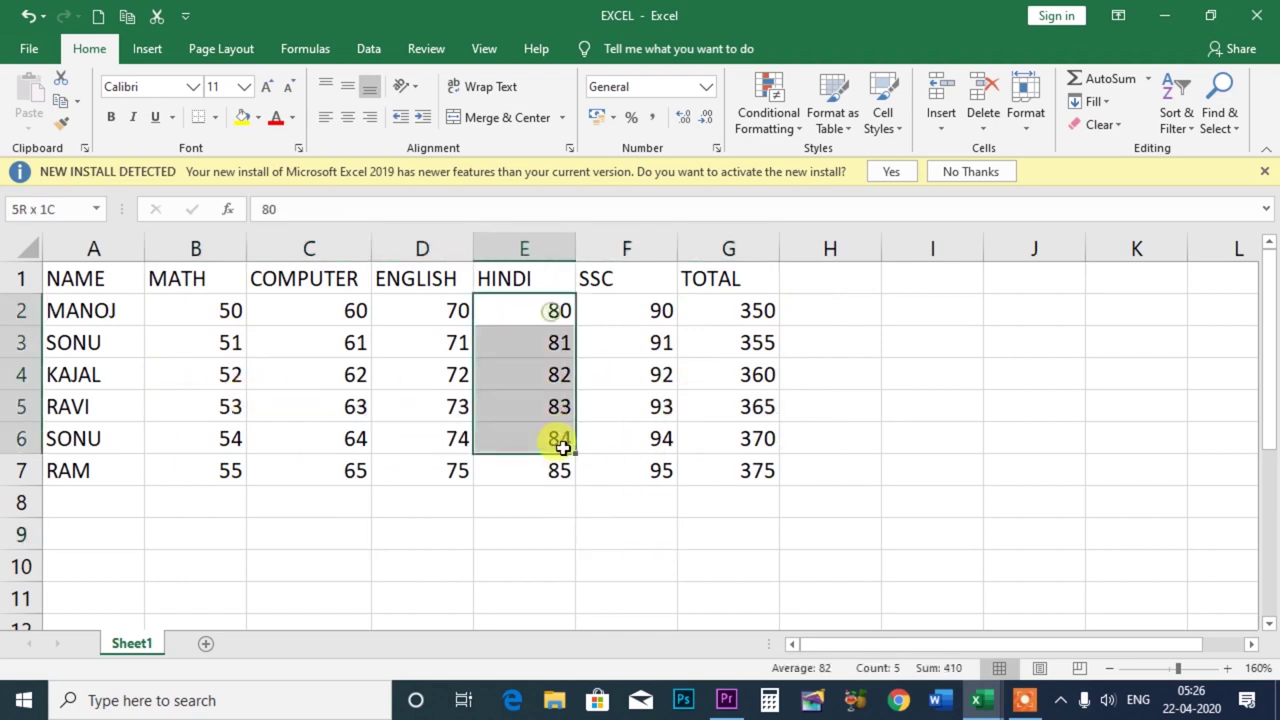
{"action": "left_click", "coordinate": [864, 431]}
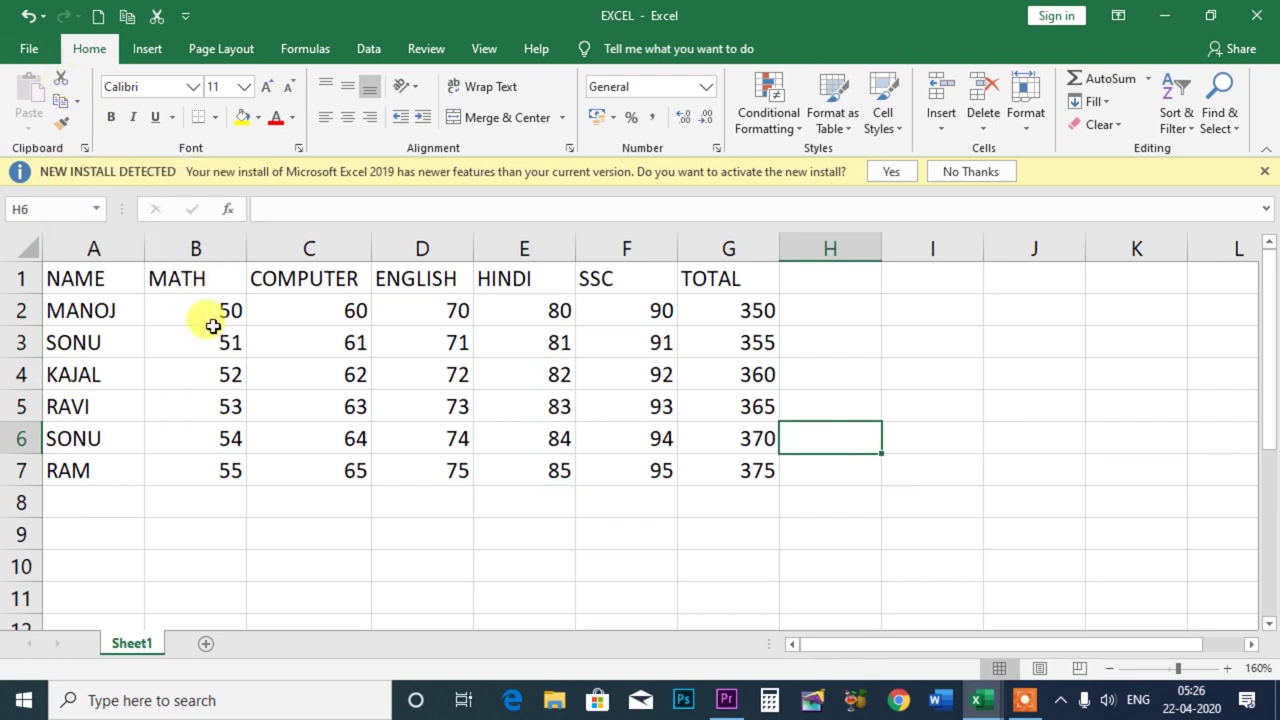
{"action": "left_click", "coordinate": [346, 523]}
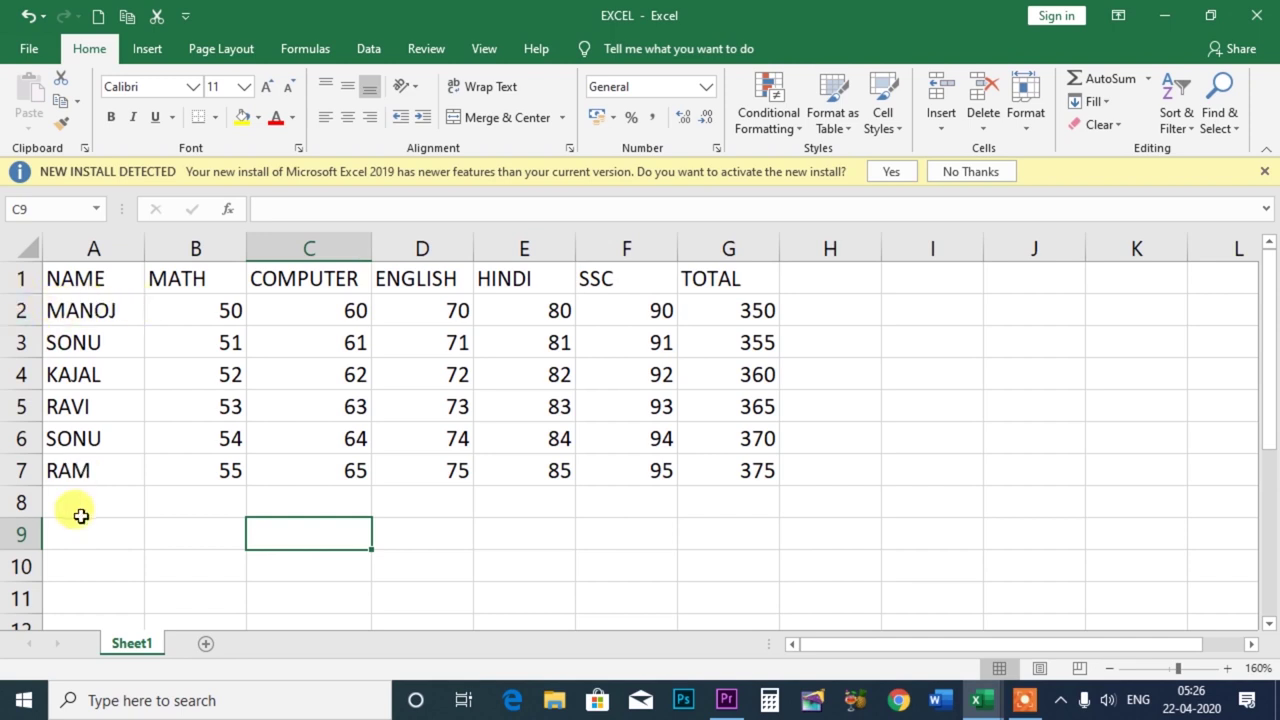
{"action": "left_click_drag", "start_coordinate": [57, 308], "coordinate": [732, 310]}
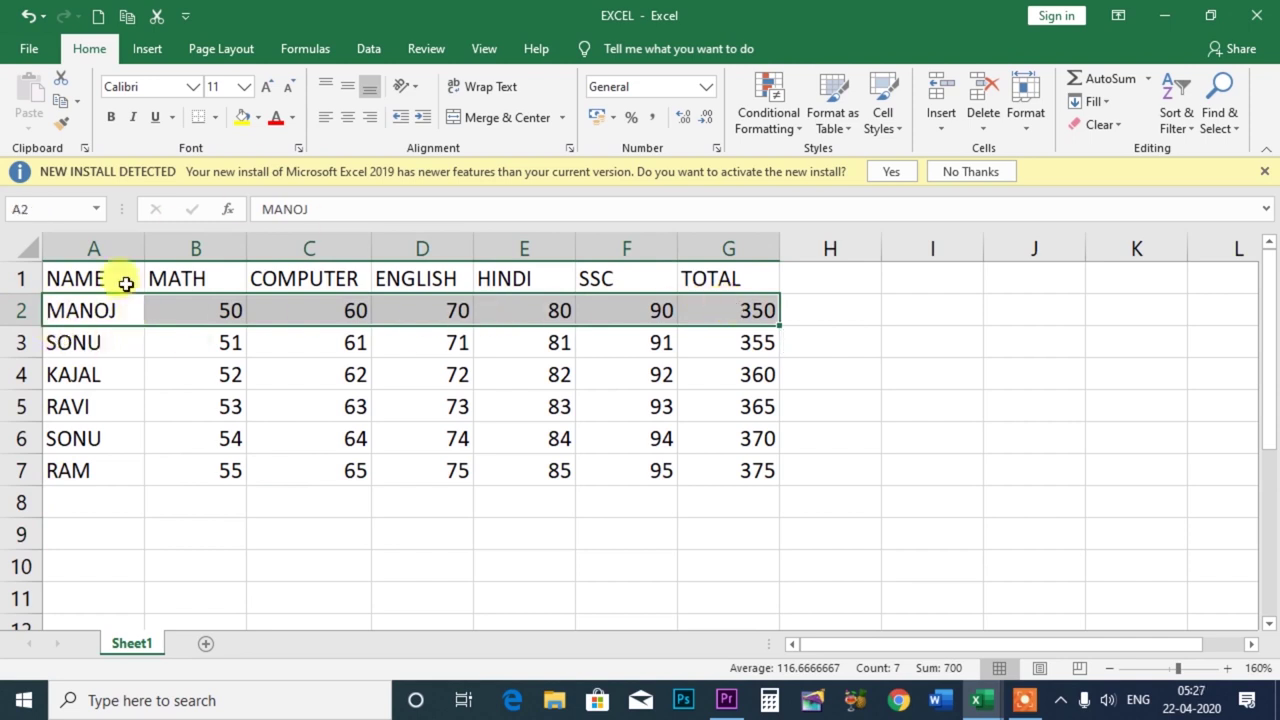
Move the first student's row A2:G2 (MANOJ, total 350) to row 8 with Cut and Paste.
{"action": "left_click", "coordinate": [63, 76]}
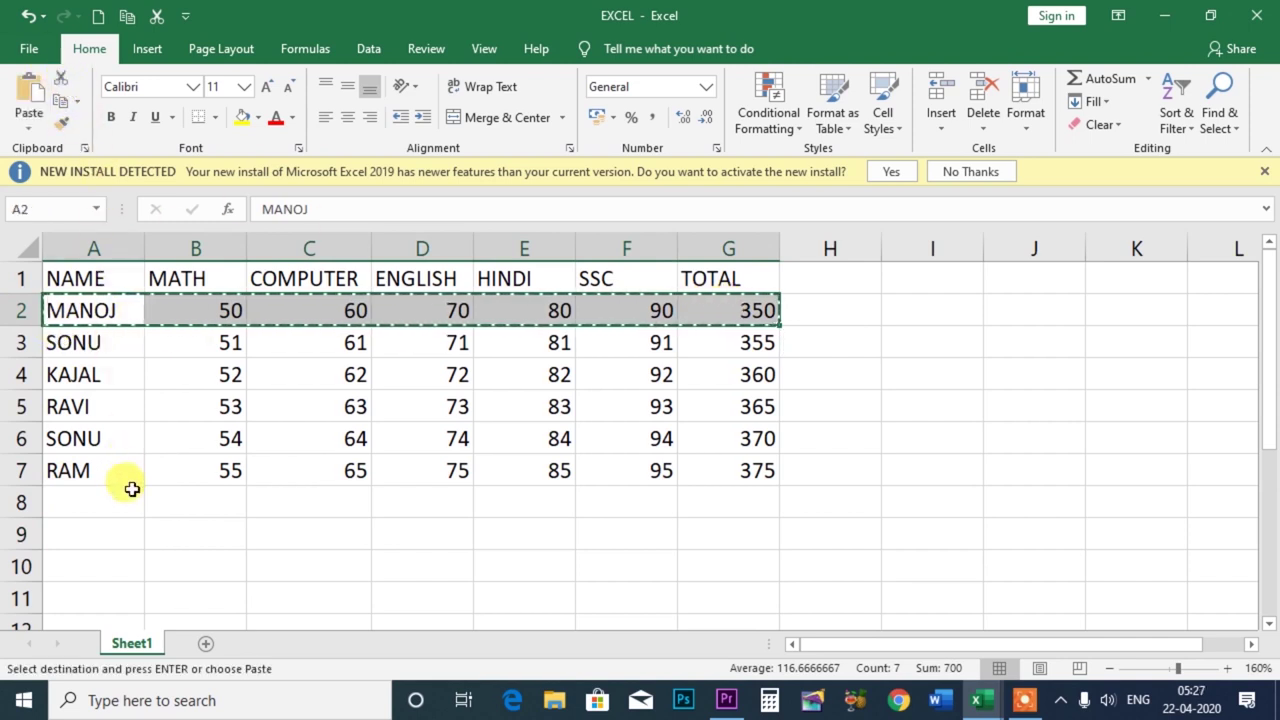
{"action": "left_click", "coordinate": [64, 503]}
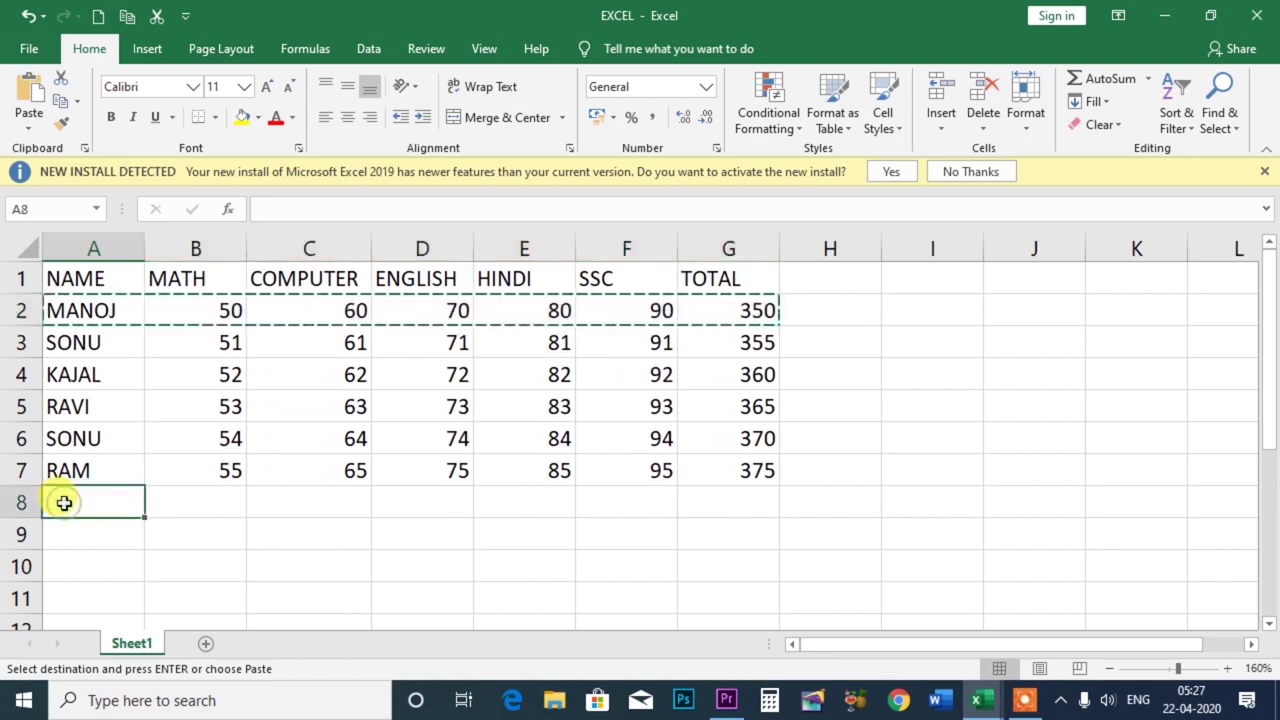
{"action": "left_click", "coordinate": [28, 100]}
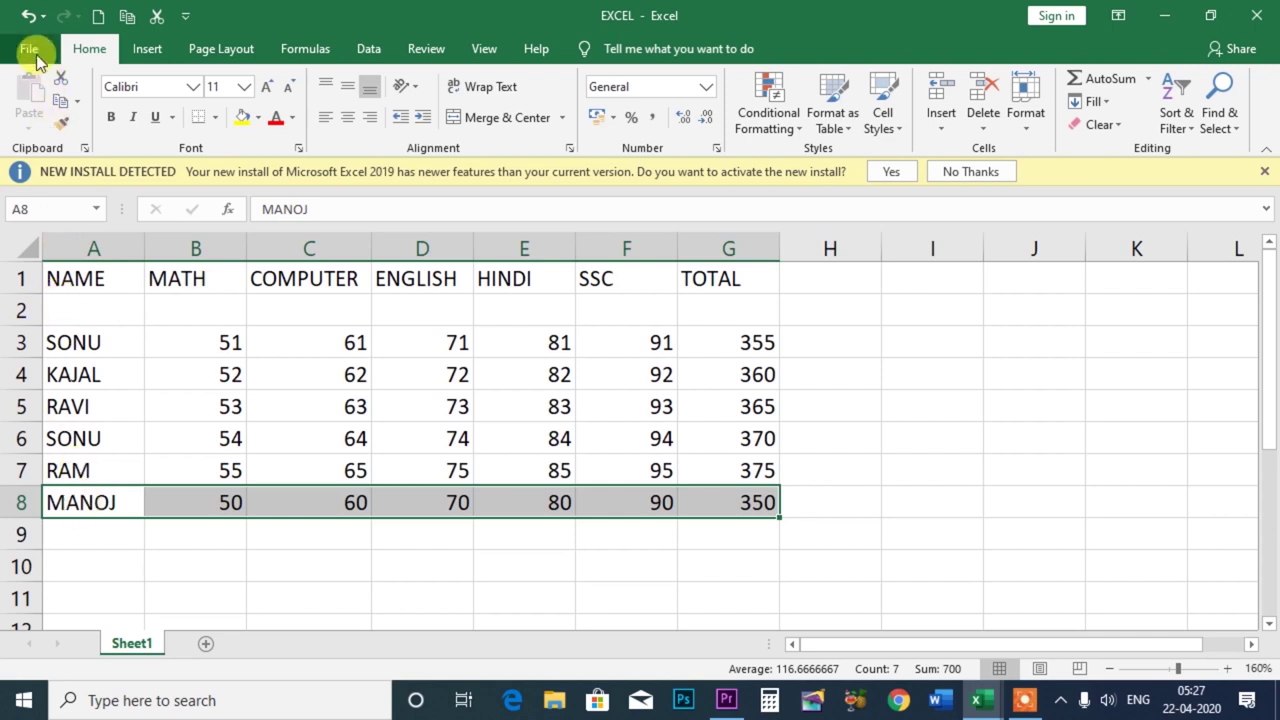
Undo the row move so MANOJ's marks return to row 2.
{"action": "left_click", "coordinate": [30, 16]}
{"action": "left_click", "coordinate": [30, 16]}
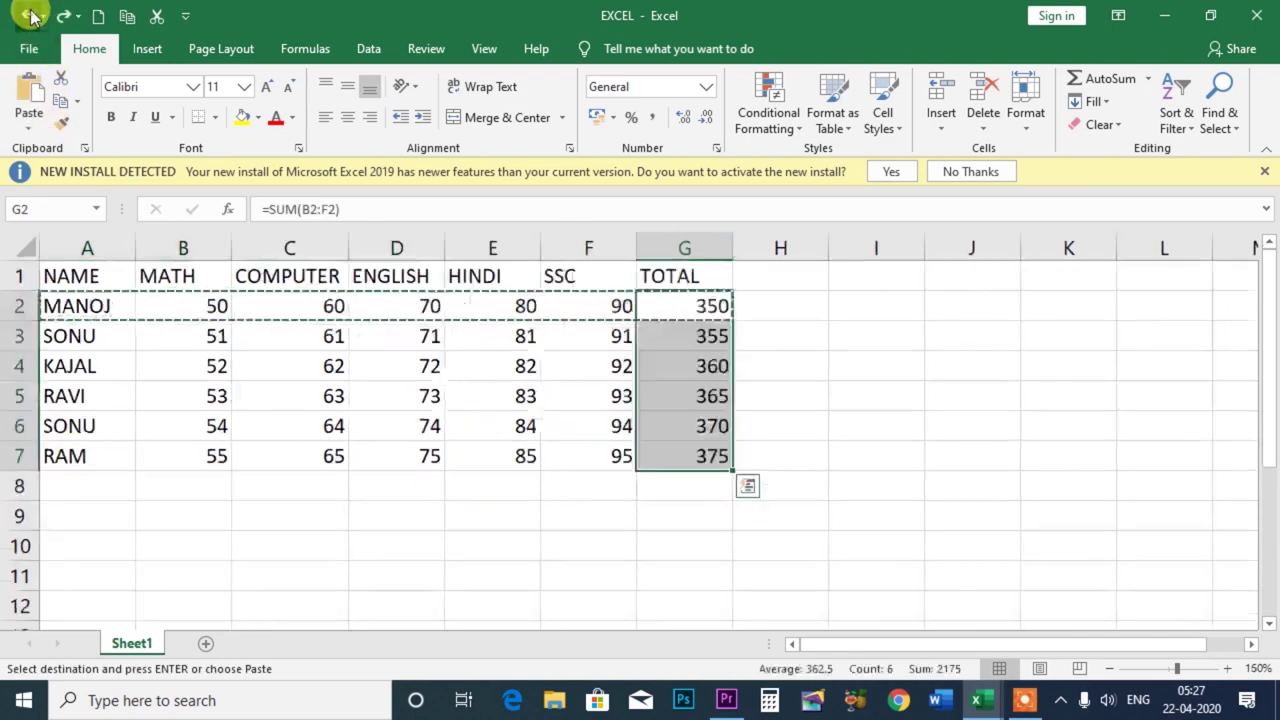
{"action": "left_click", "coordinate": [30, 16]}
{"action": "left_click", "coordinate": [794, 352]}
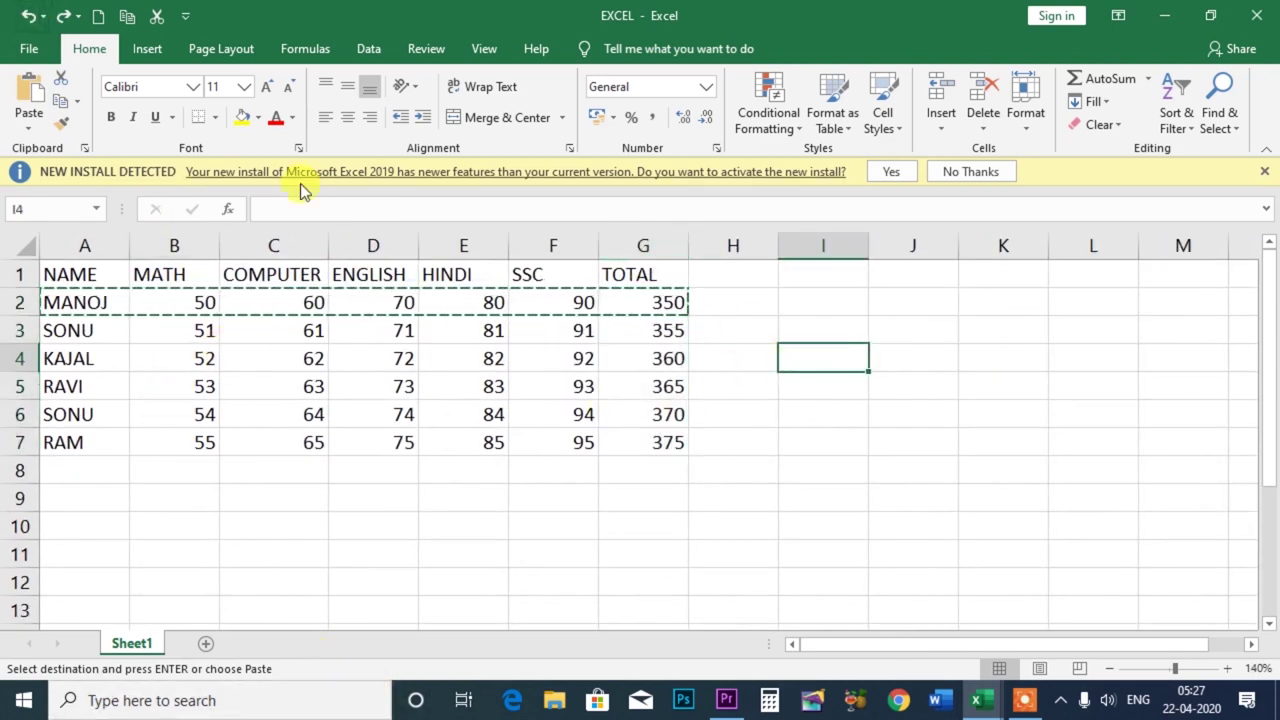
{"action": "left_click", "coordinate": [563, 205]}
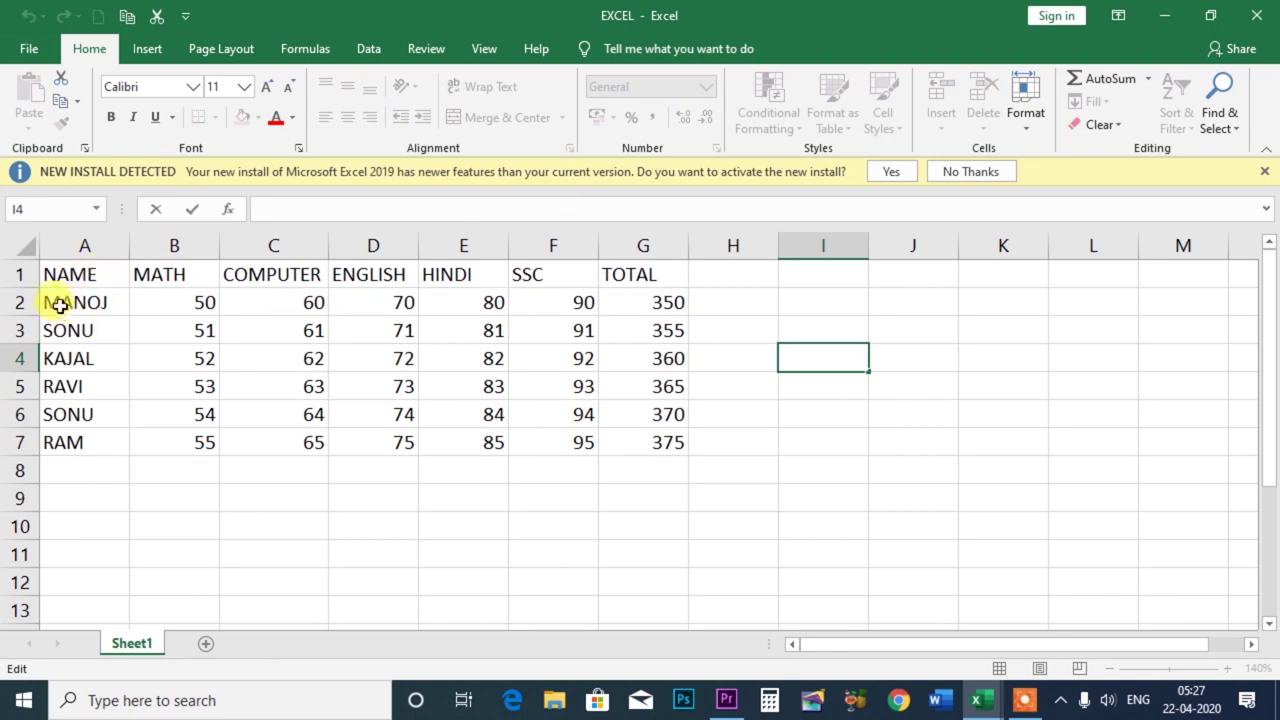
Clear the contents of row 2 (A2:G2), then restore them with Undo.
{"action": "left_click_drag", "start_coordinate": [45, 306], "coordinate": [560, 306]}
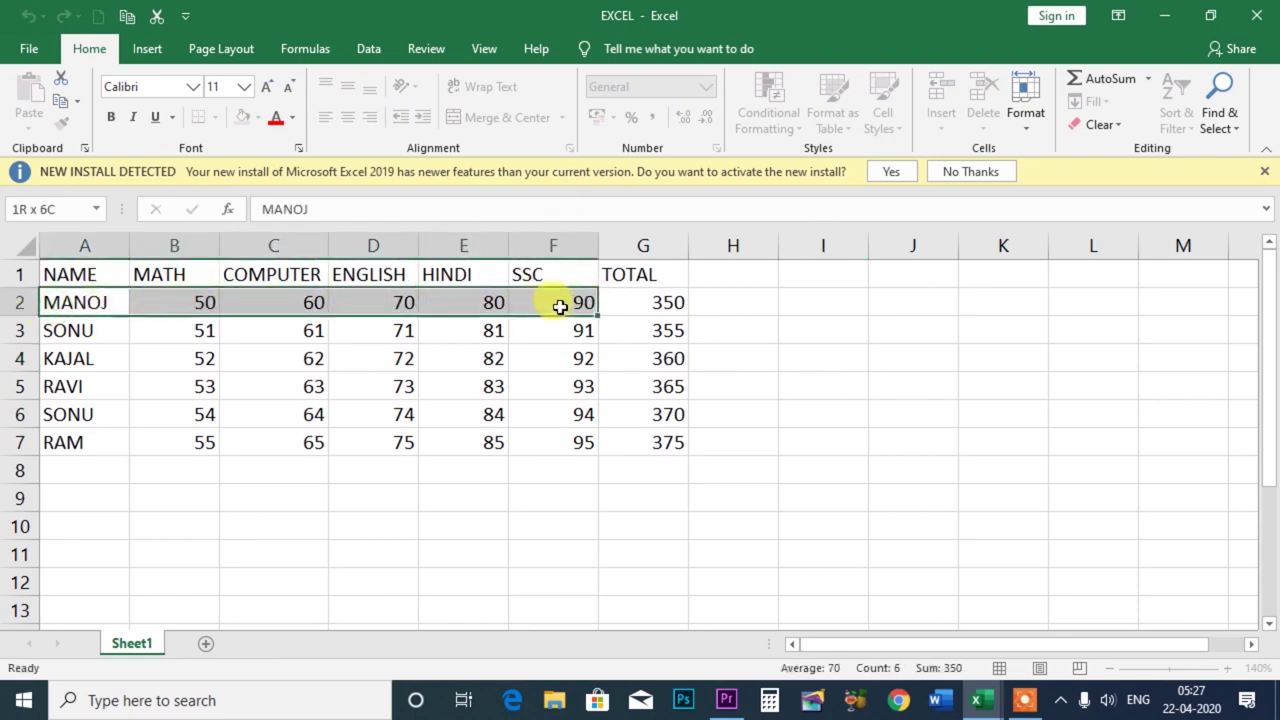
{"action": "left_click", "coordinate": [766, 322]}
{"action": "left_click", "coordinate": [100, 306]}
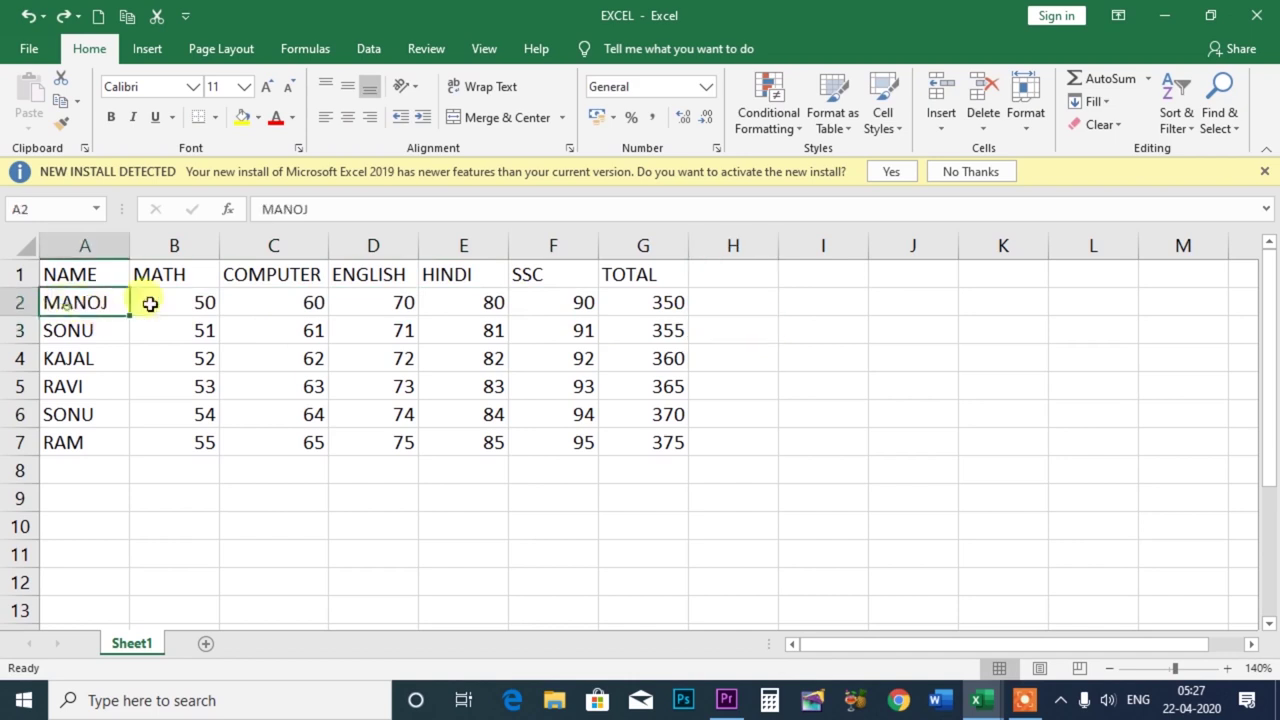
{"action": "left_click_drag", "start_coordinate": [150, 305], "coordinate": [636, 302]}
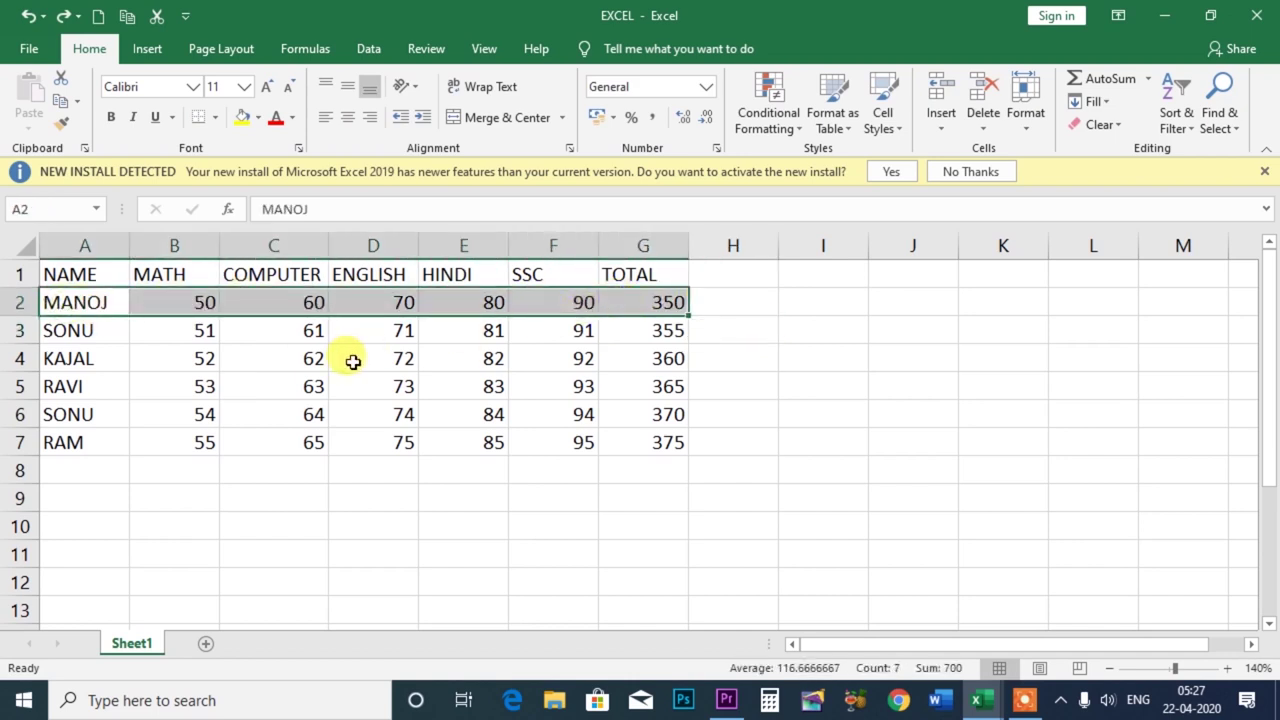
{"action": "key", "text": "Delete"}
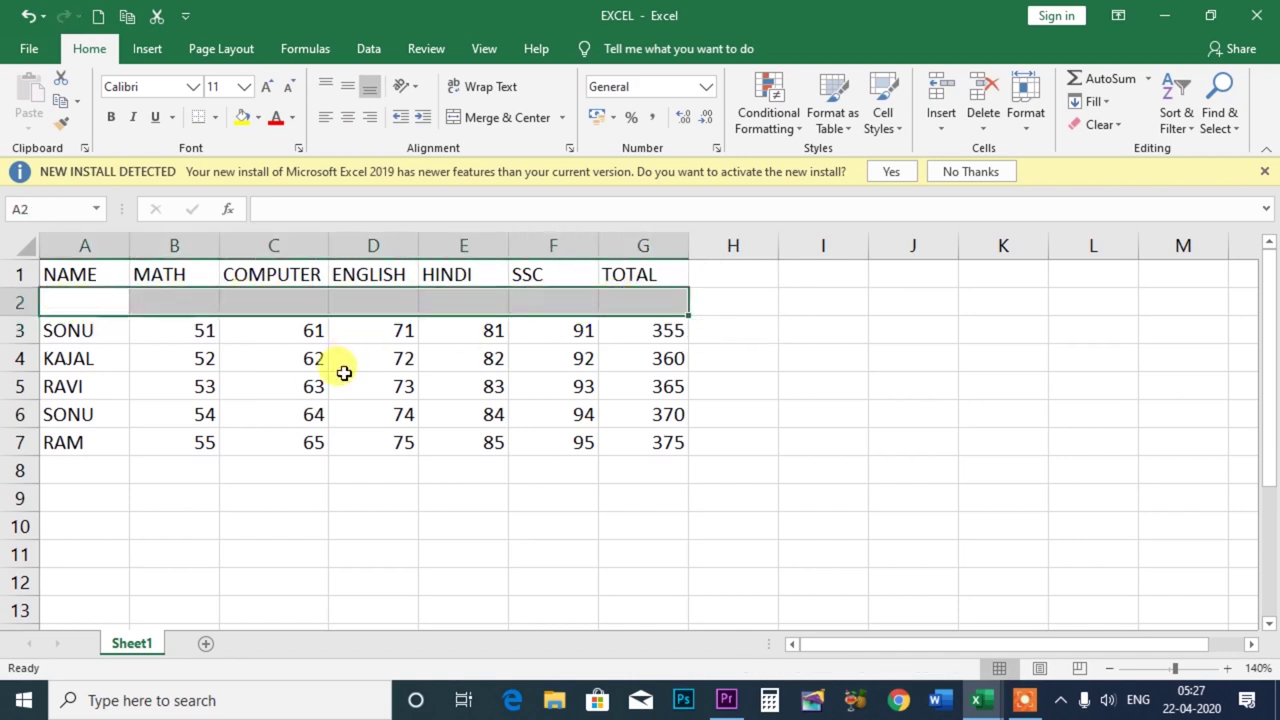
{"action": "left_click", "coordinate": [28, 16]}
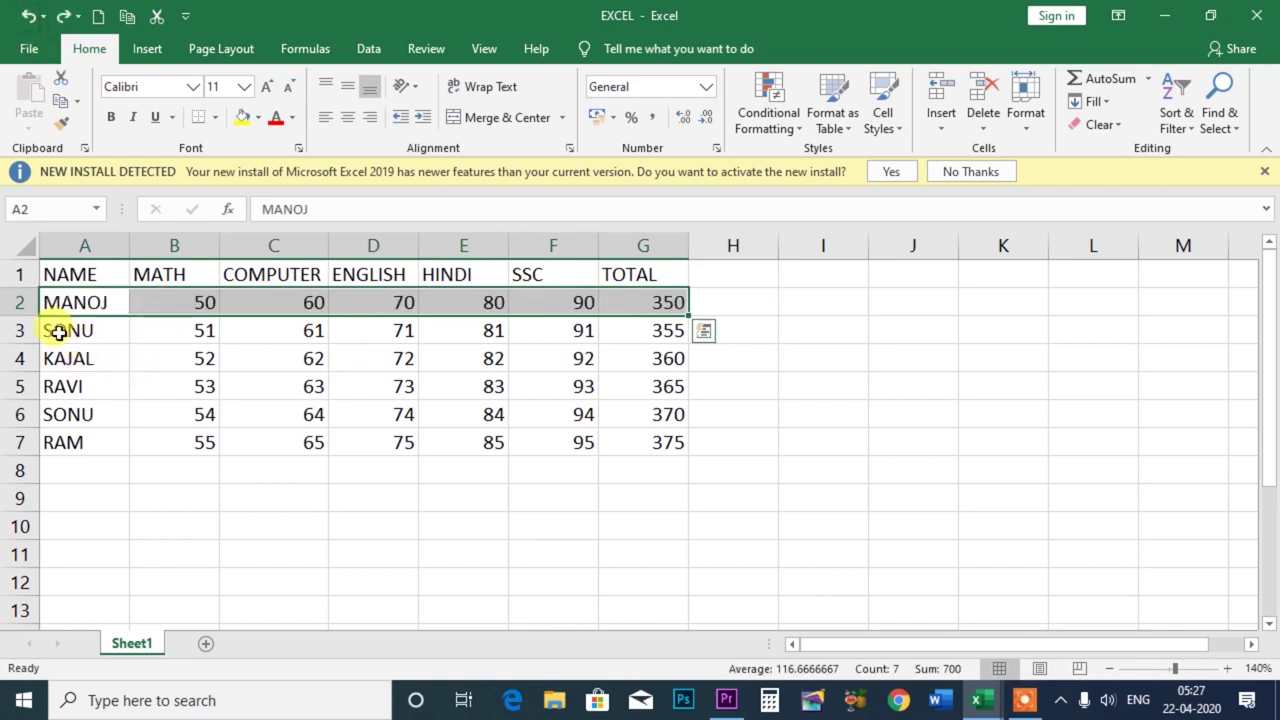
Move SONU's row from row 3 down to row 8.
{"action": "left_click_drag", "start_coordinate": [55, 332], "coordinate": [642, 333]}
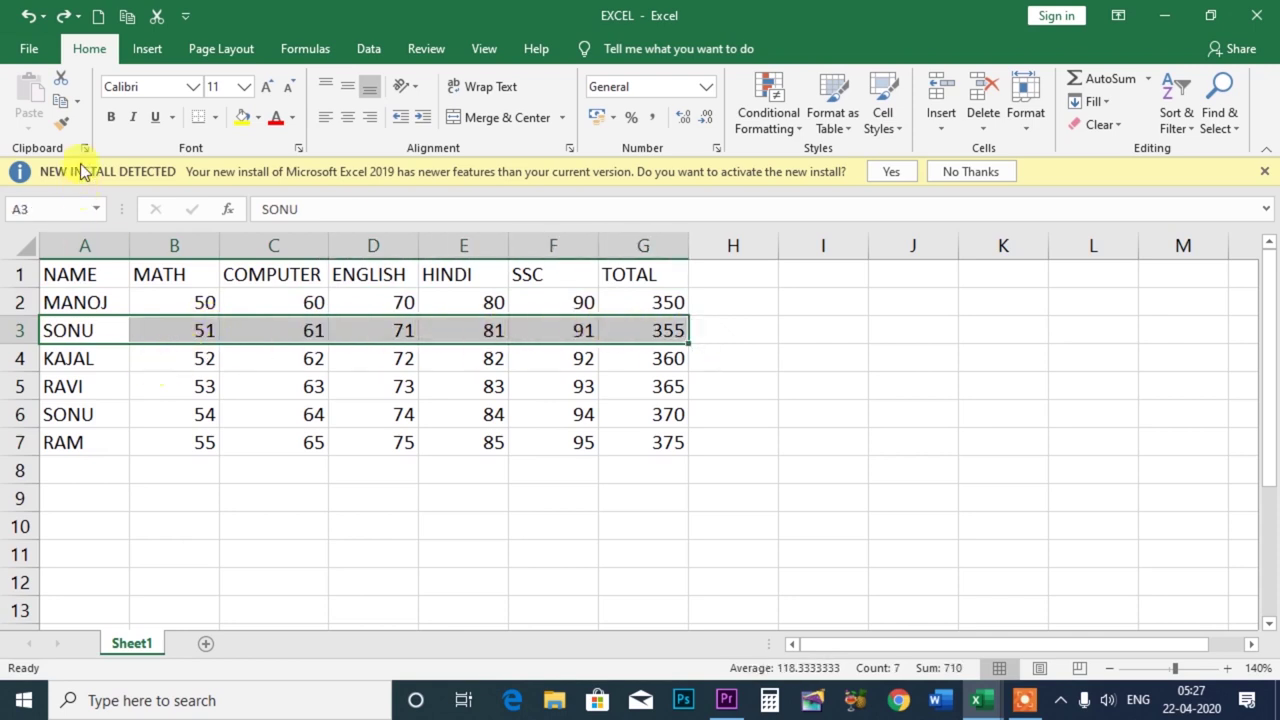
{"action": "left_click", "coordinate": [63, 80]}
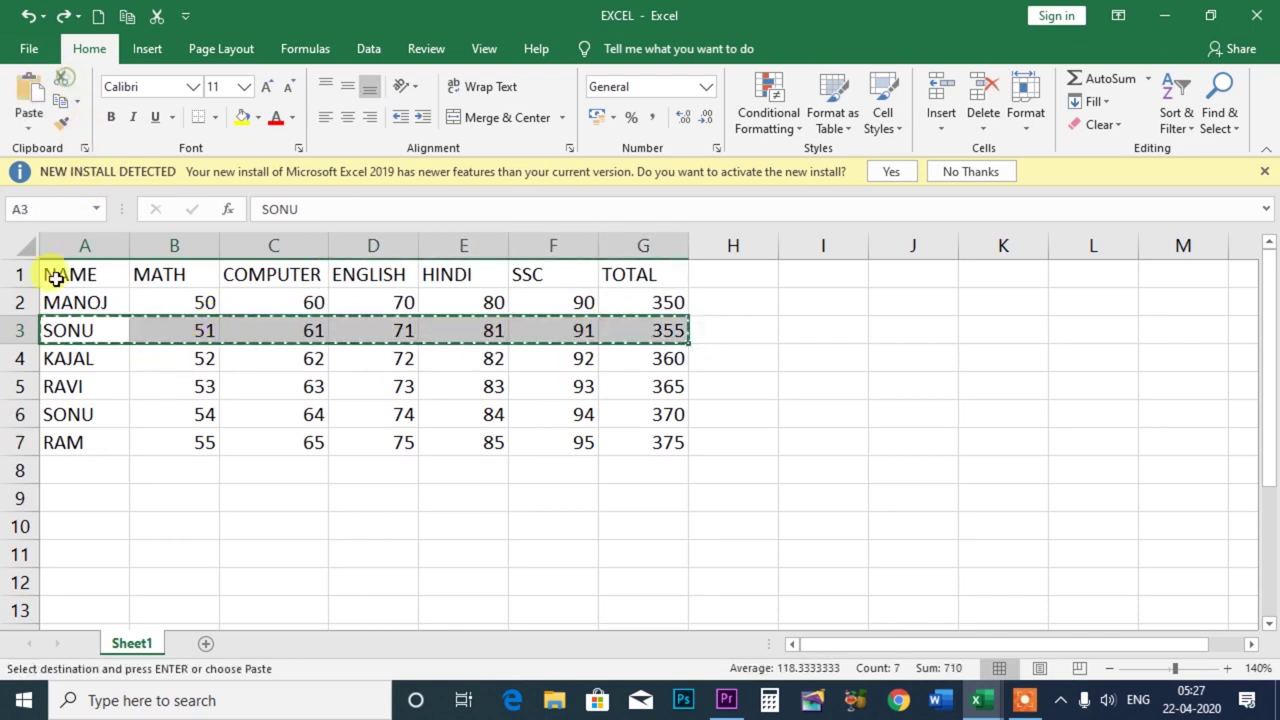
{"action": "left_click", "coordinate": [63, 467]}
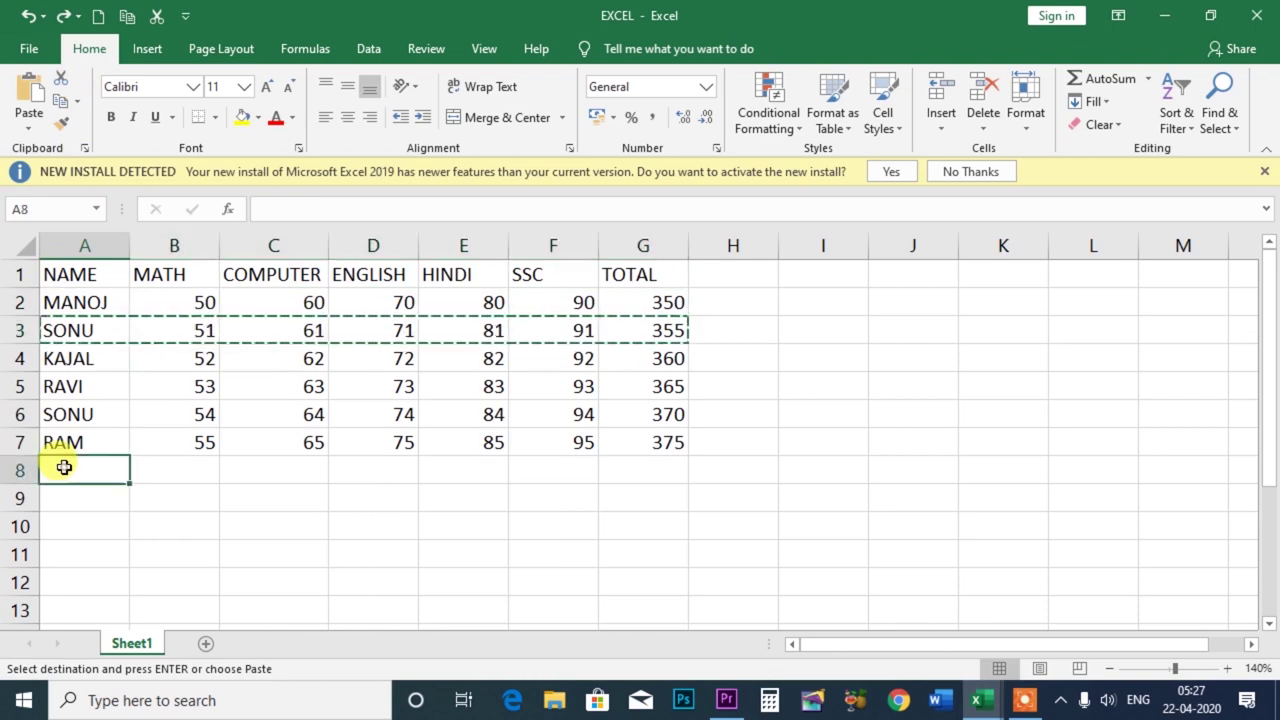
{"action": "left_click", "coordinate": [29, 98]}
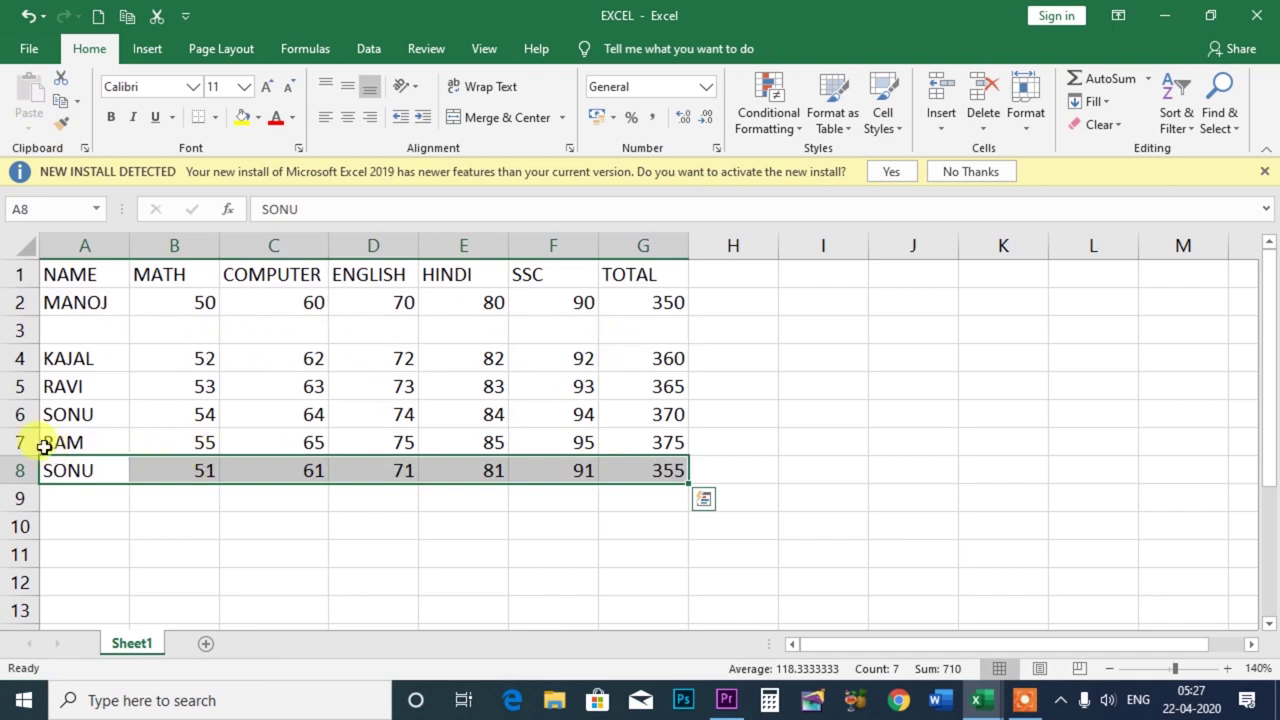
{"action": "key", "text": "Escape"}
Move RAM's row from row 7 into the empty row 3.
{"action": "left_click_drag", "start_coordinate": [65, 442], "coordinate": [663, 442]}
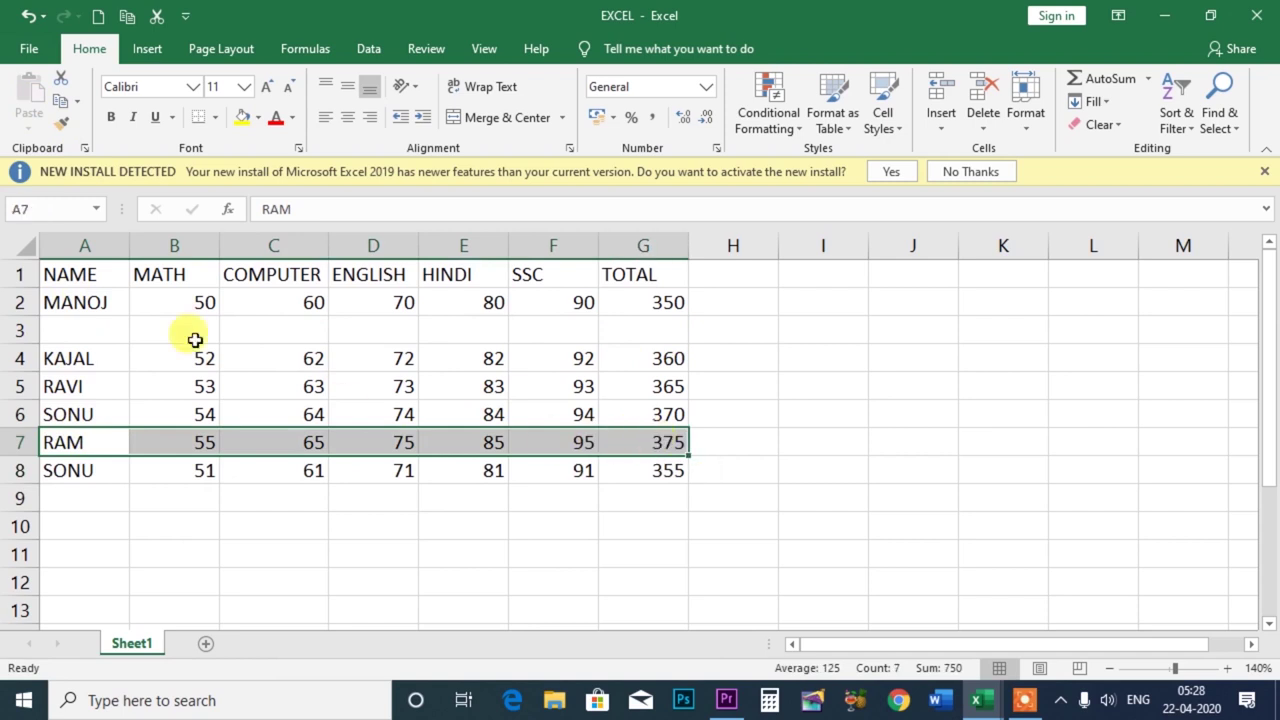
{"action": "left_click", "coordinate": [60, 79]}
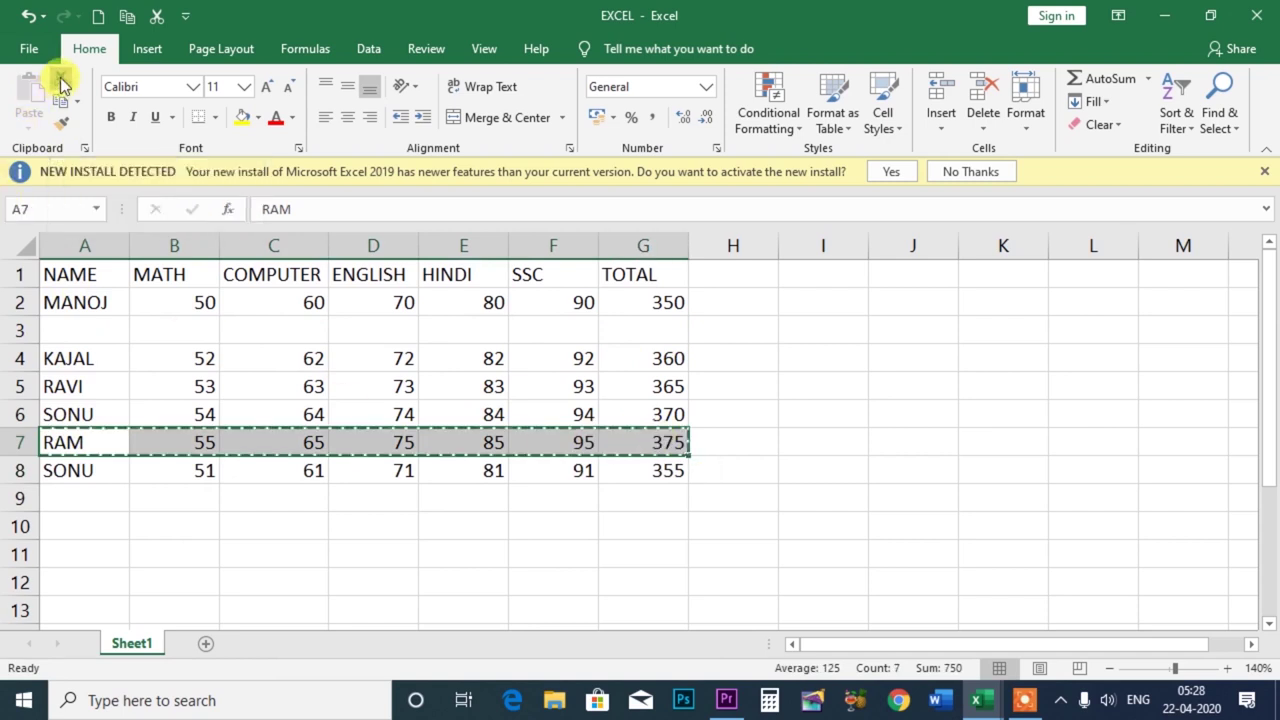
{"action": "left_click", "coordinate": [60, 328]}
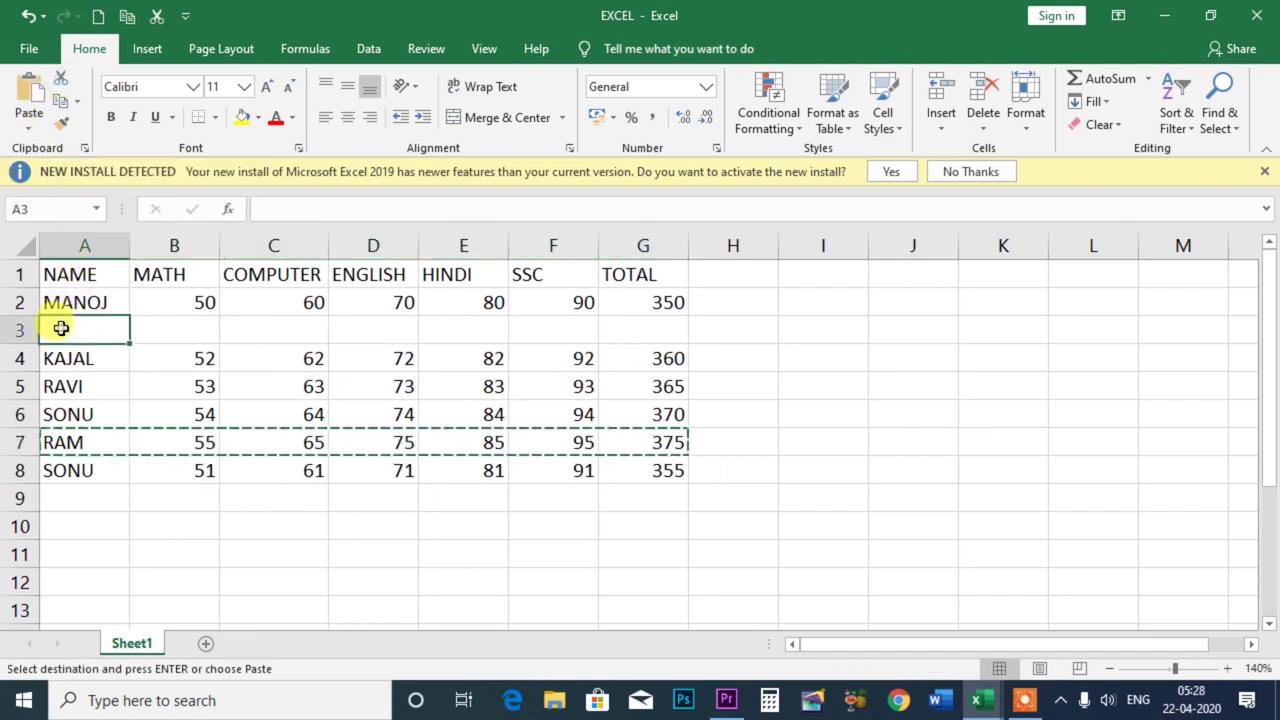
{"action": "left_click", "coordinate": [36, 100]}
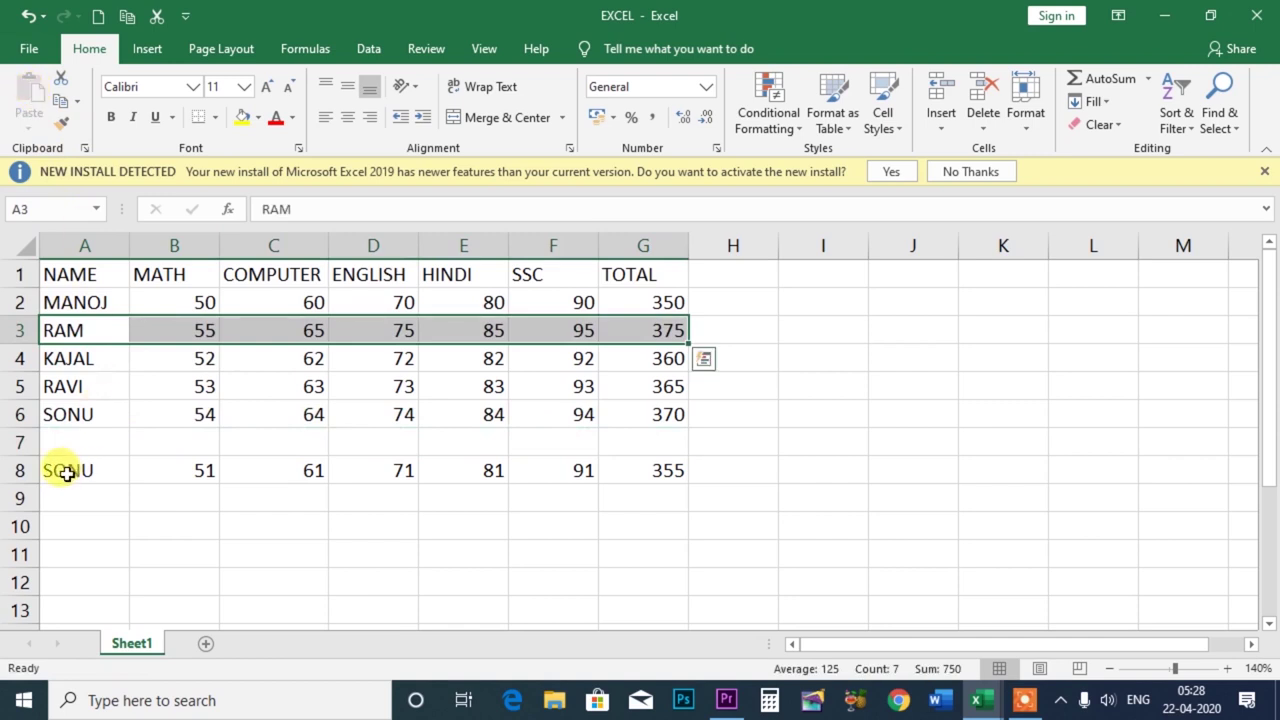
Move the SONU row from row 8 up into the empty row 7.
{"action": "left_click_drag", "start_coordinate": [66, 474], "coordinate": [700, 468]}
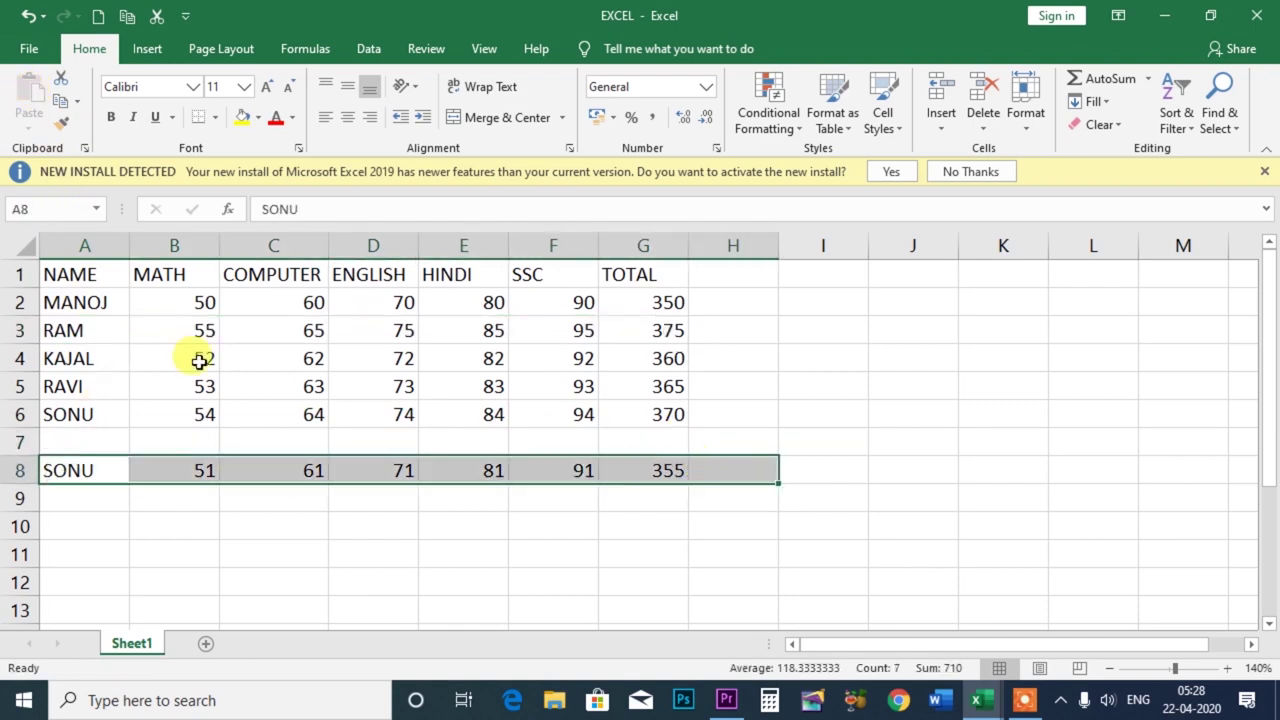
{"action": "left_click", "coordinate": [62, 78]}
{"action": "left_click", "coordinate": [60, 440]}
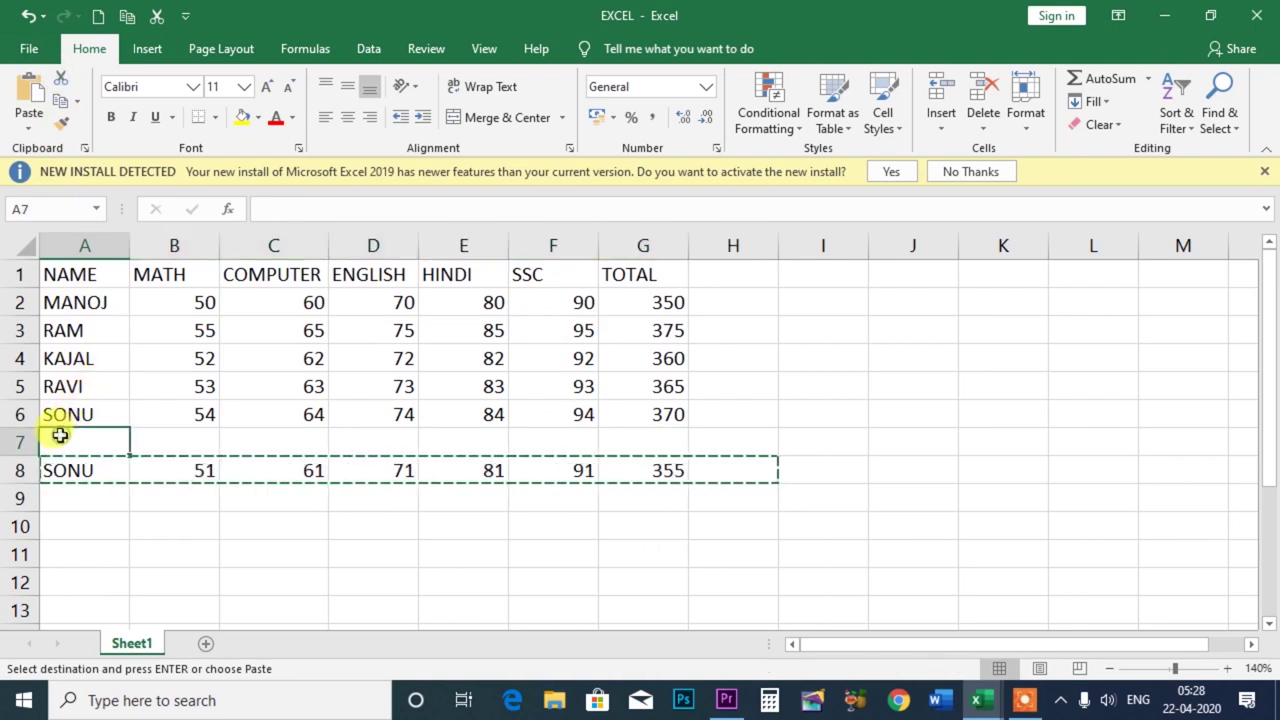
{"action": "left_click", "coordinate": [30, 92]}
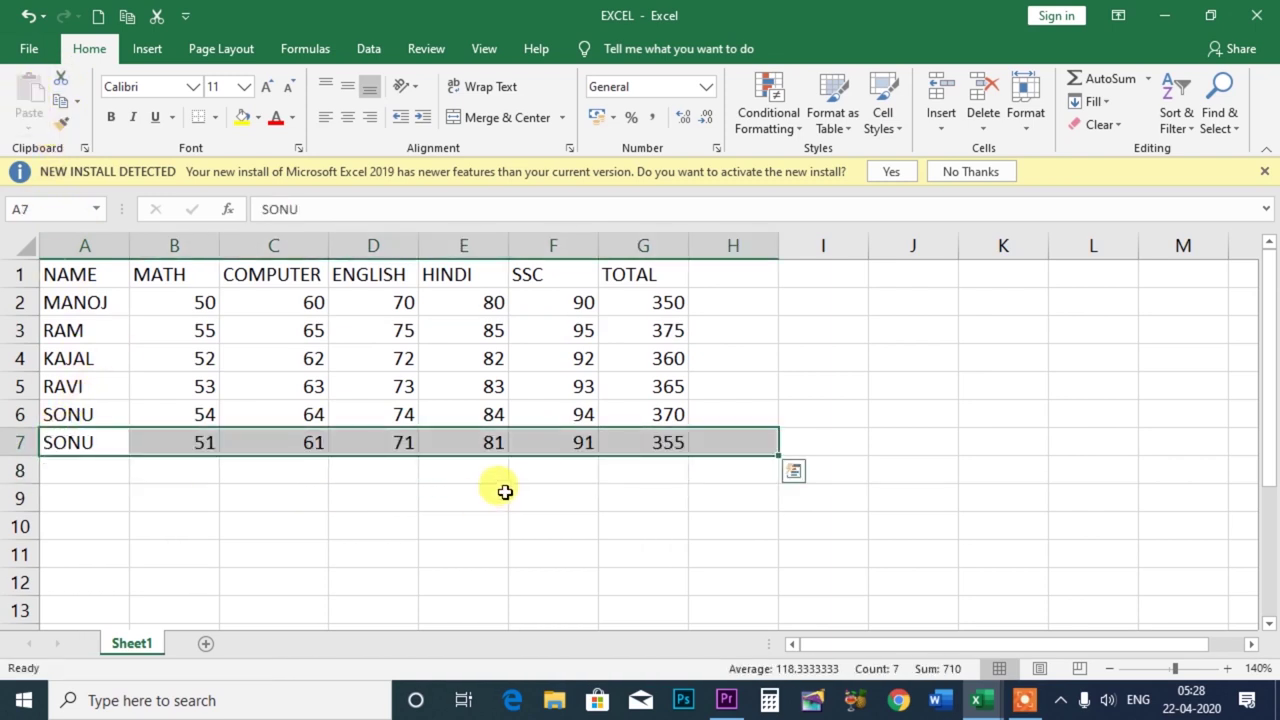
{"action": "left_click", "coordinate": [334, 503]}
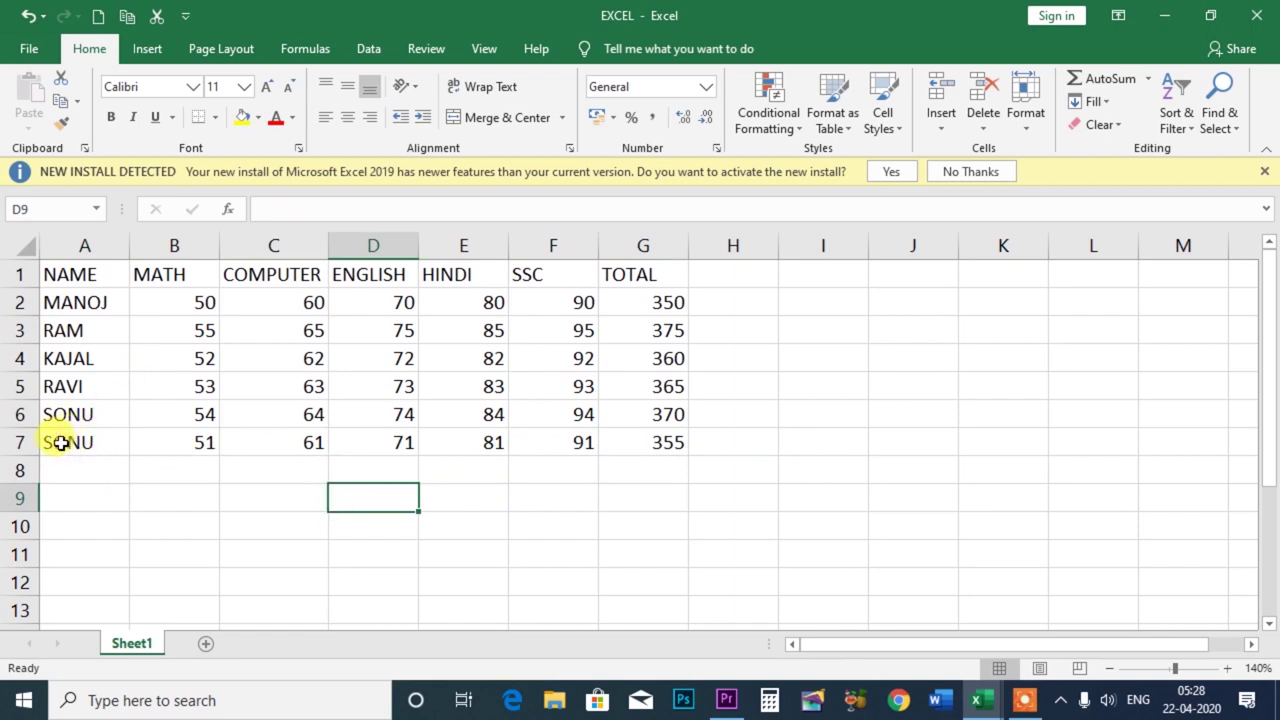
Copy MANOJ's row A2:G2 into row 8.
{"action": "left_click_drag", "start_coordinate": [67, 305], "coordinate": [651, 303]}
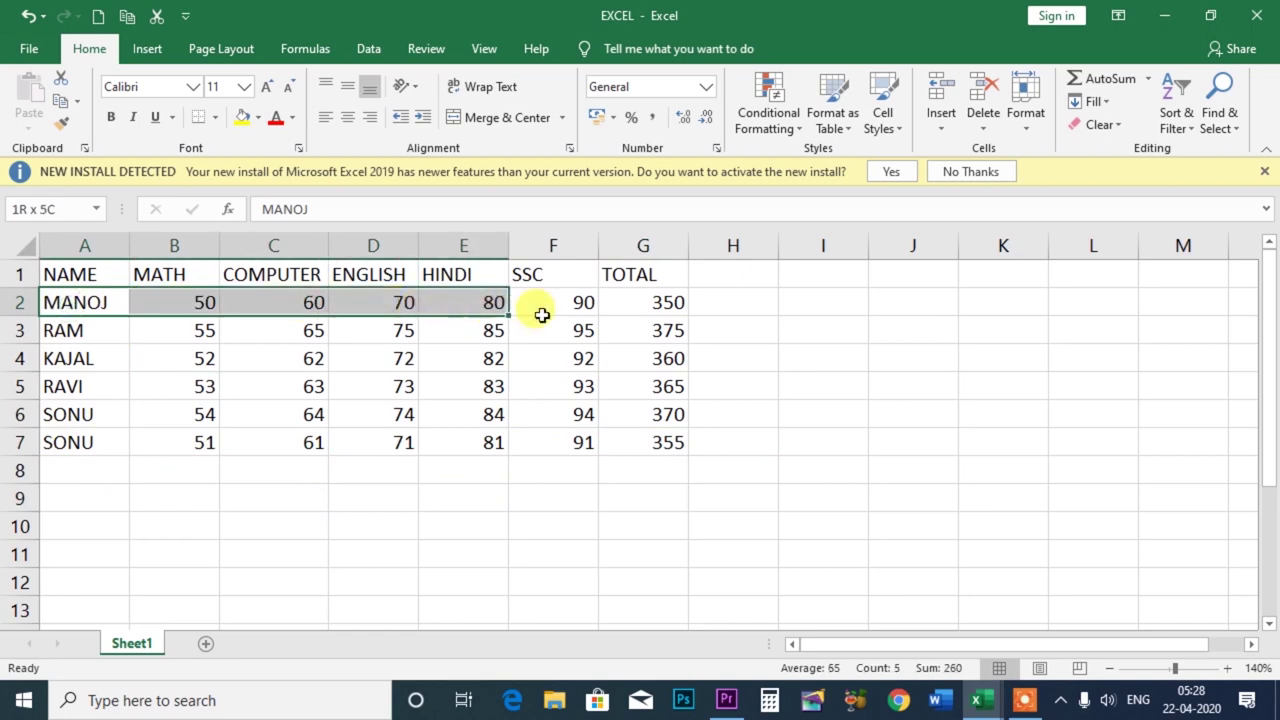
{"action": "left_click", "coordinate": [60, 103]}
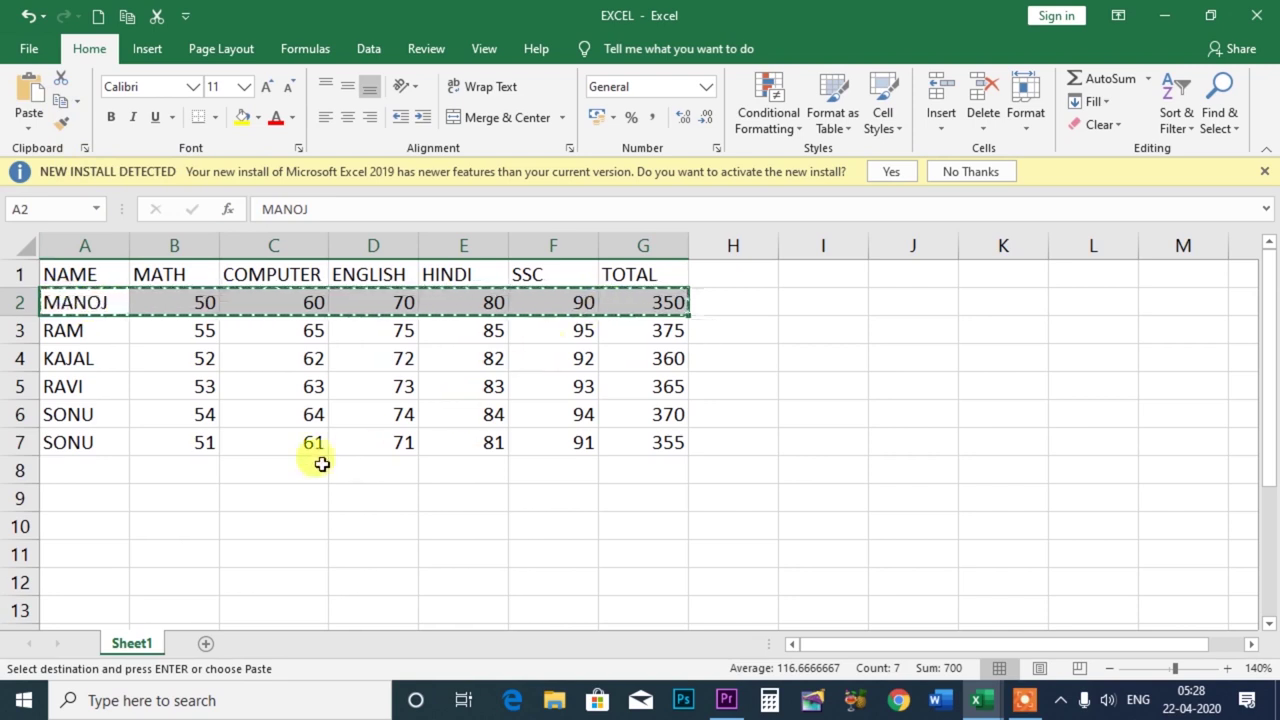
{"action": "left_click", "coordinate": [66, 472]}
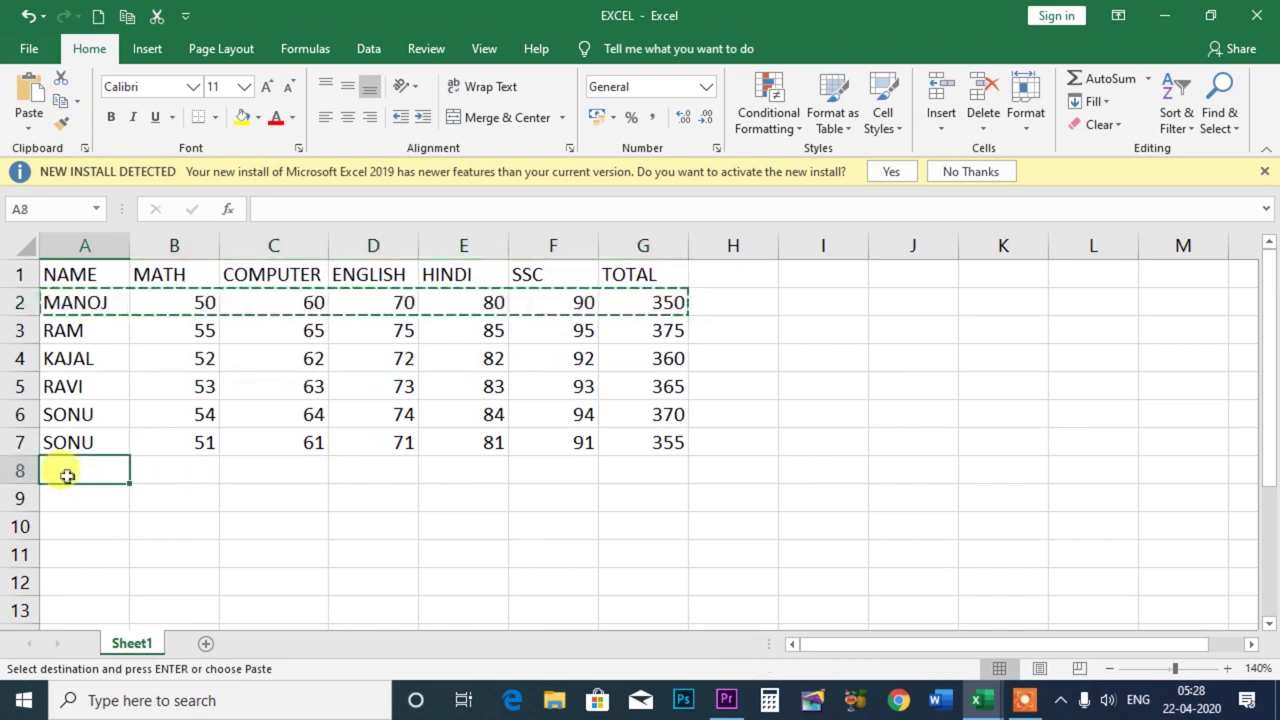
{"action": "left_click", "coordinate": [31, 88]}
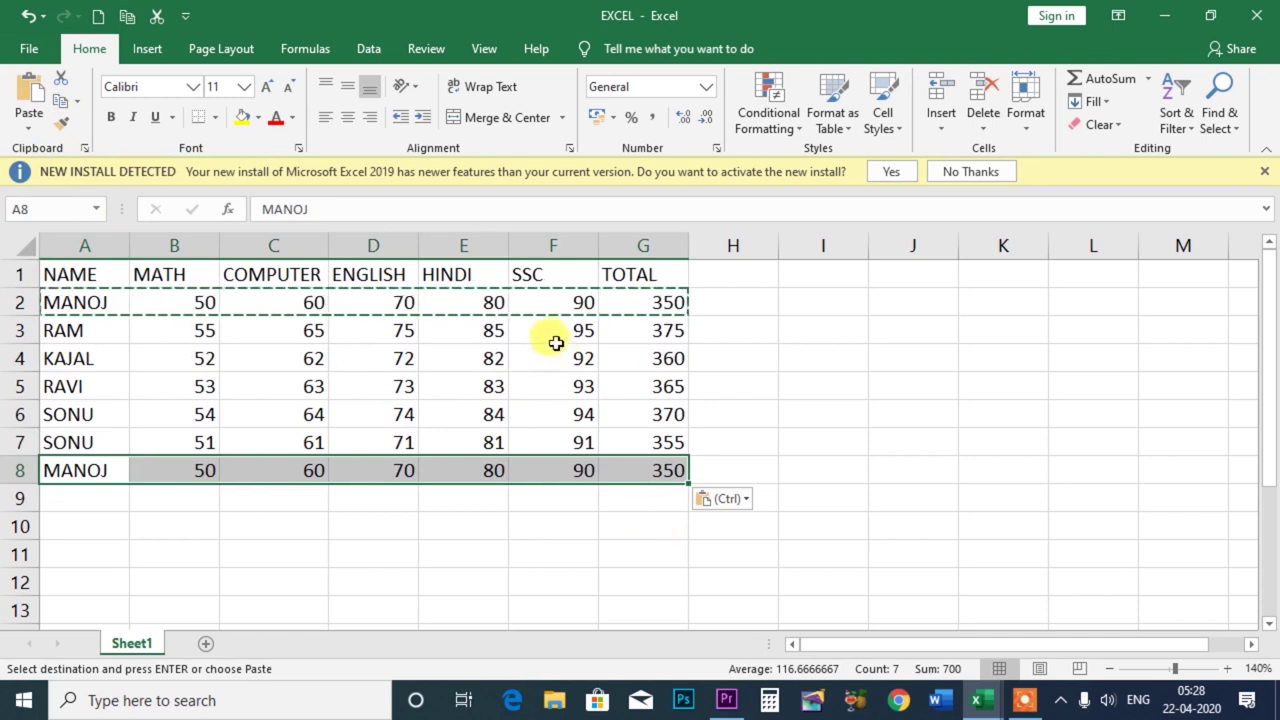
{"action": "left_click", "coordinate": [360, 209]}
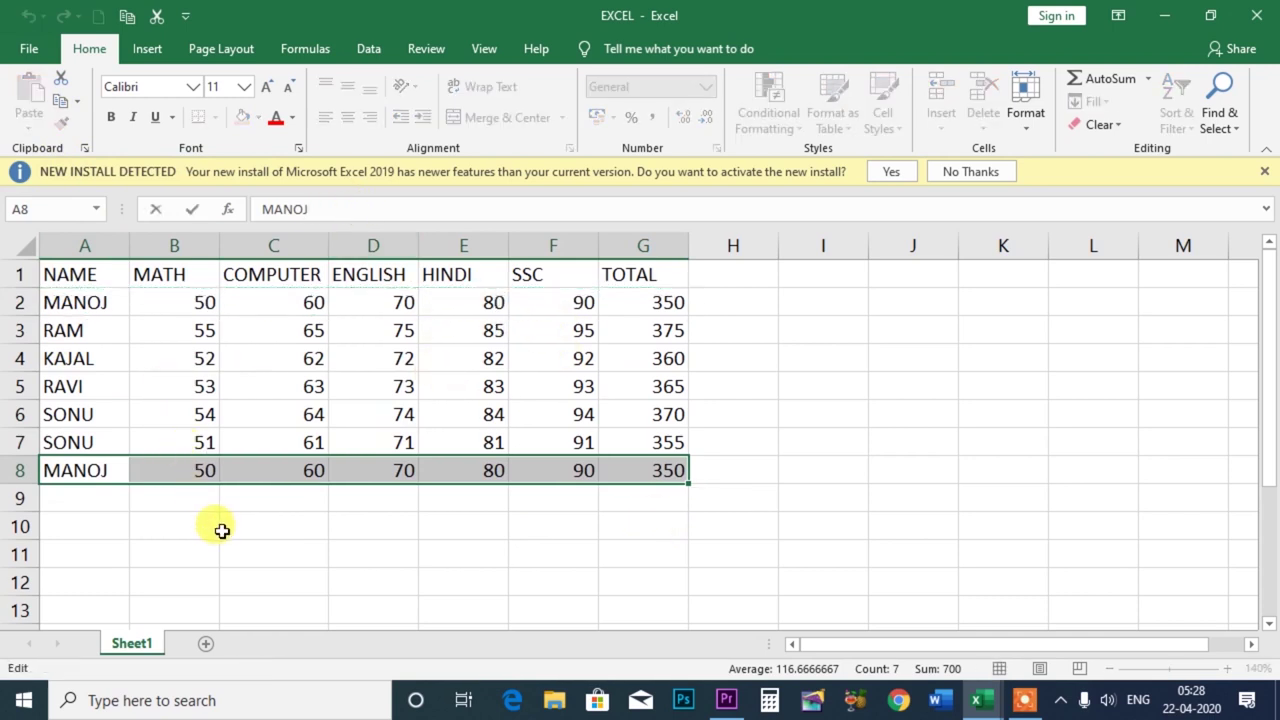
Enter the value 100 in cell I4.
{"action": "left_click", "coordinate": [834, 358]}
{"action": "type", "text": "10"}
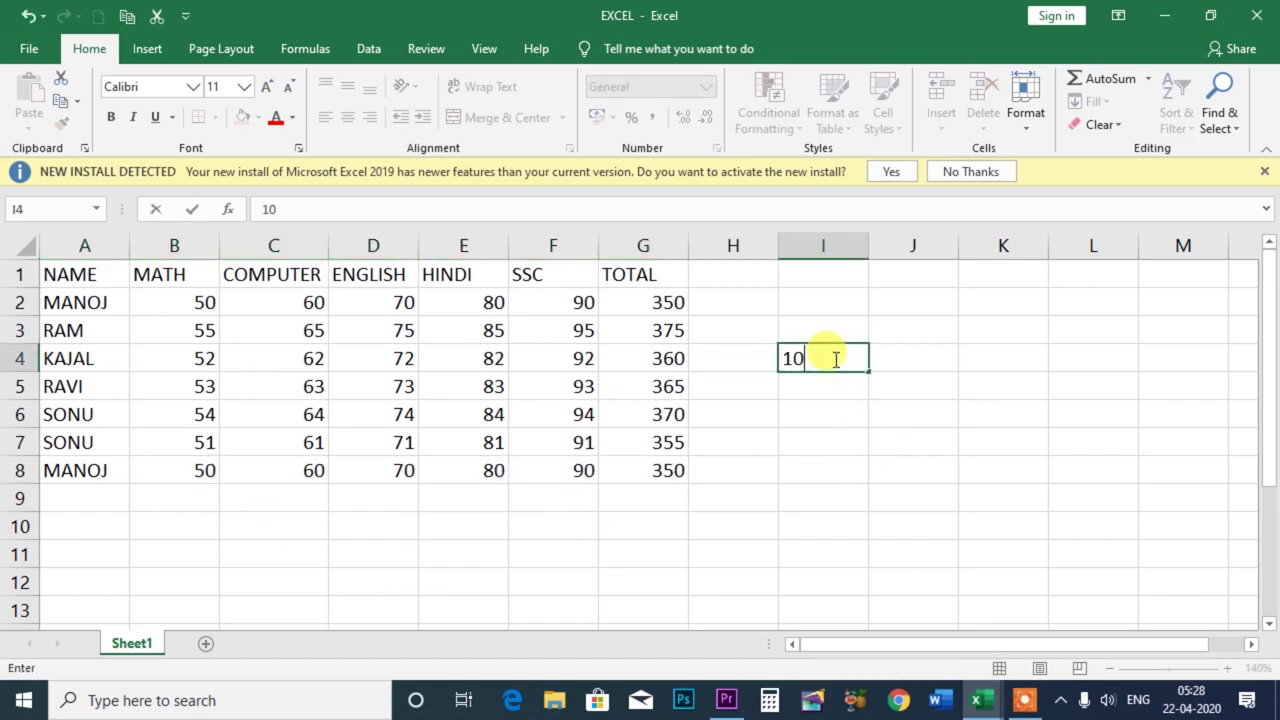
{"action": "left_click", "coordinate": [866, 433]}
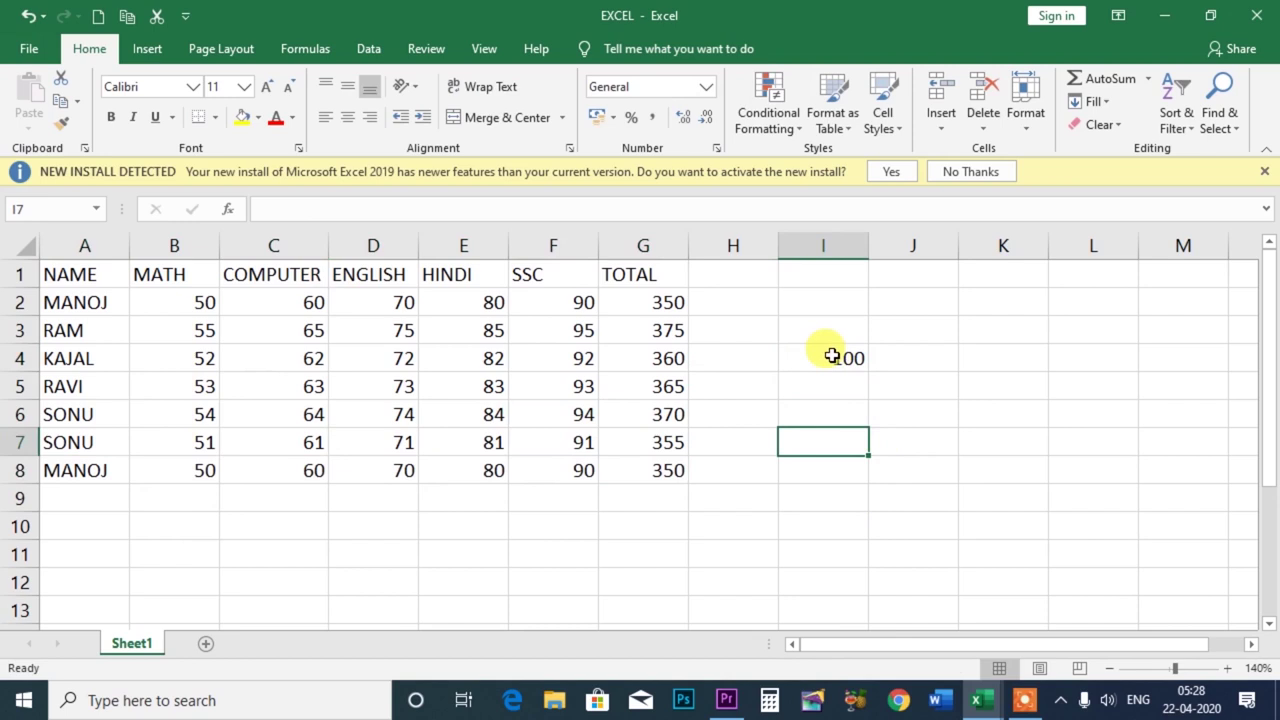
{"action": "left_click", "coordinate": [834, 357]}
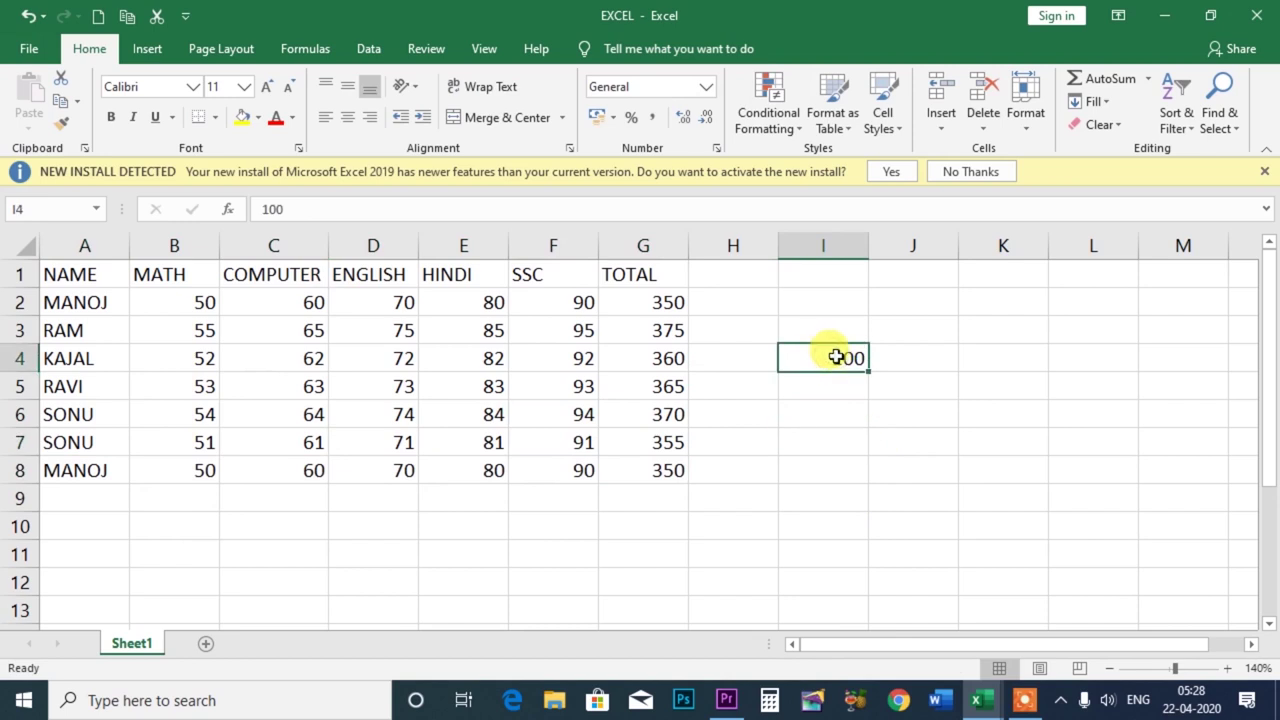
Move the 100 from I4 to J8 with Cut and Paste.
{"action": "left_click", "coordinate": [58, 93]}
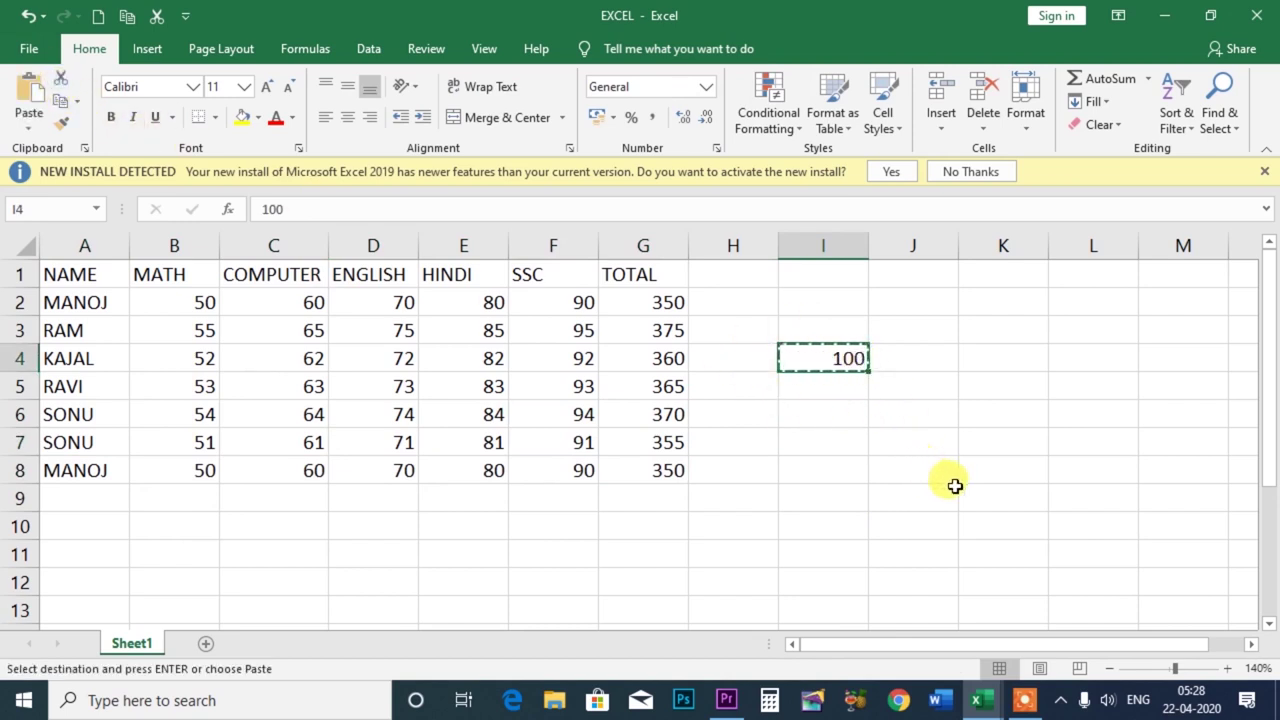
{"action": "left_click", "coordinate": [921, 474]}
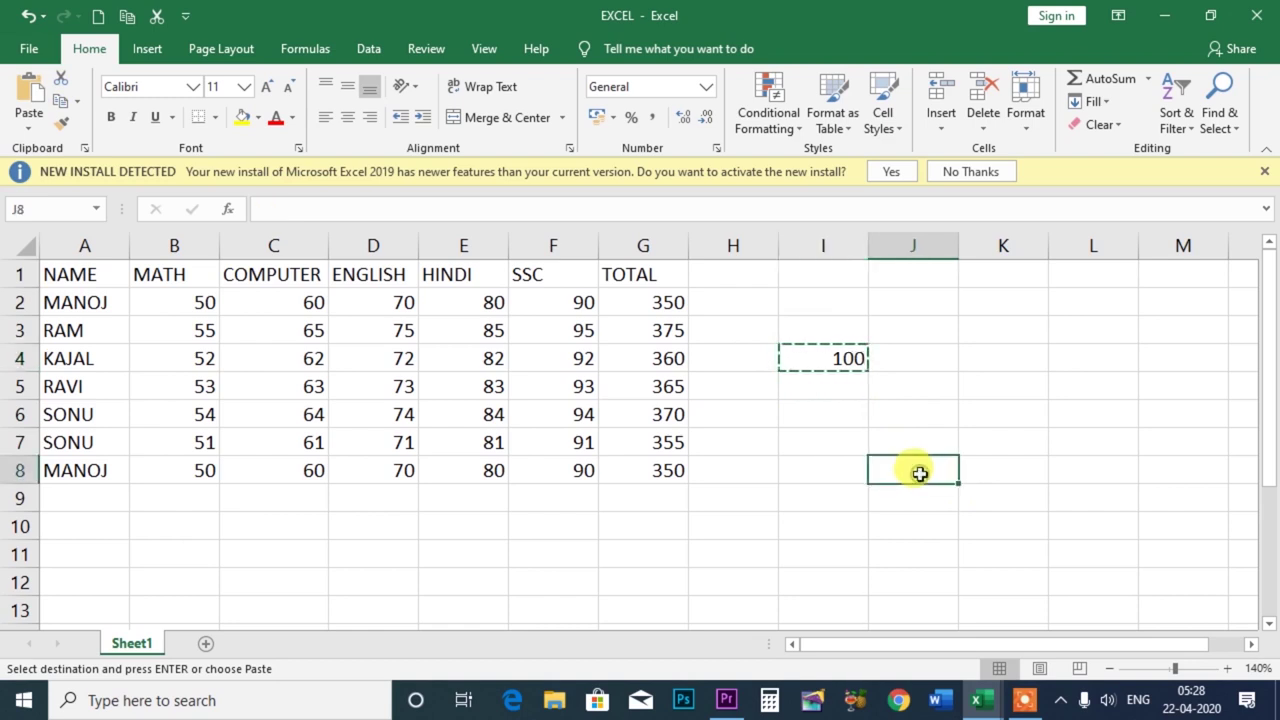
{"action": "left_click", "coordinate": [30, 95]}
{"action": "left_click", "coordinate": [933, 460]}
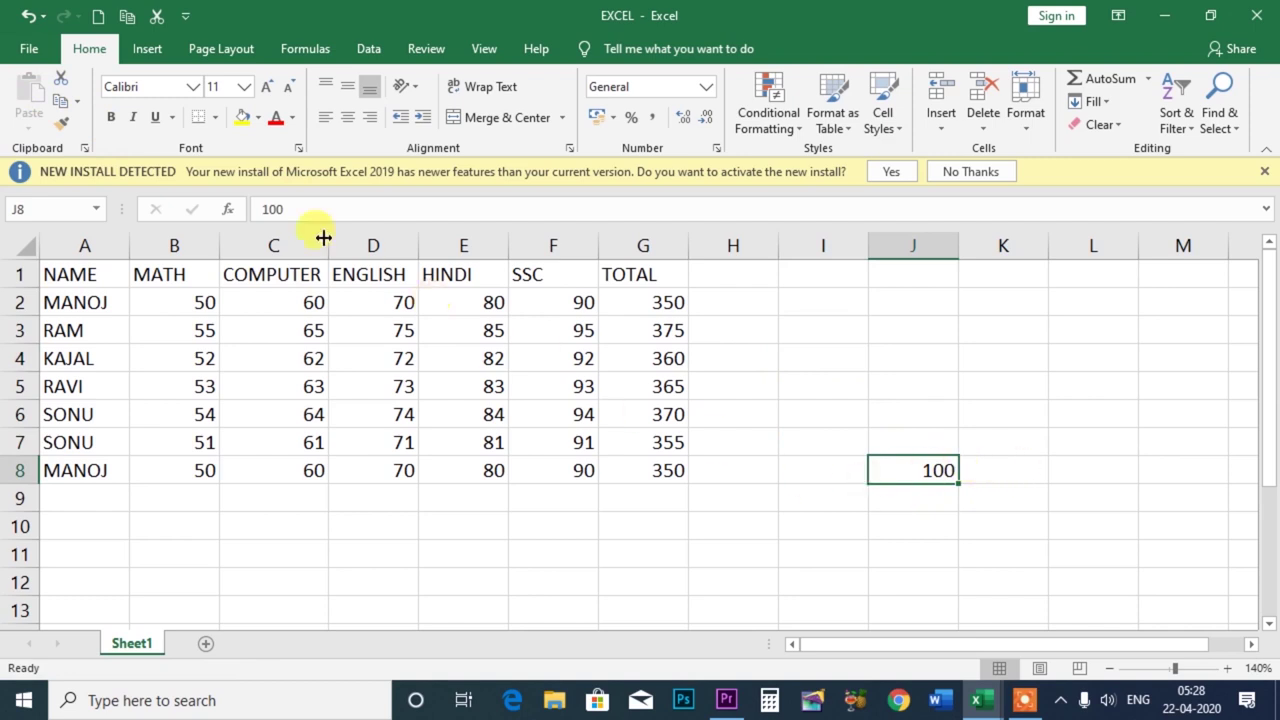
Copy the 100 in J8 into cells K8 and L8.
{"action": "left_click", "coordinate": [58, 112]}
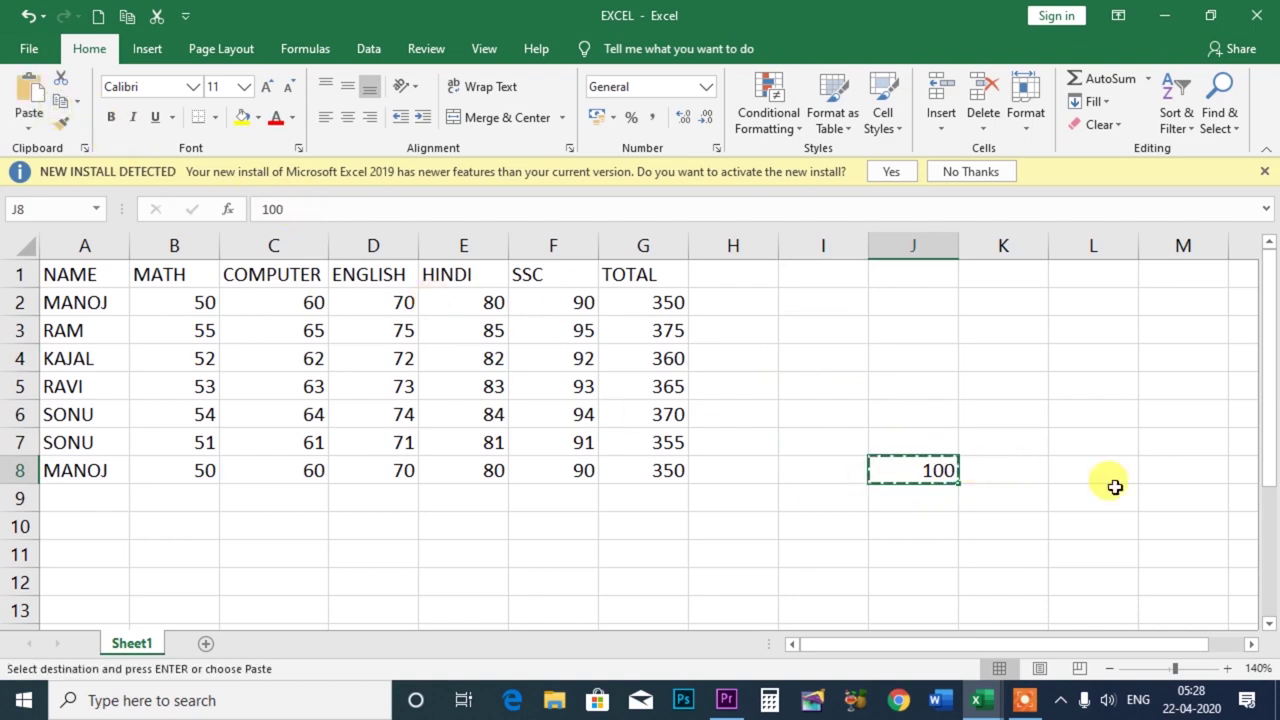
{"action": "left_click", "coordinate": [1010, 470]}
{"action": "left_click", "coordinate": [26, 95]}
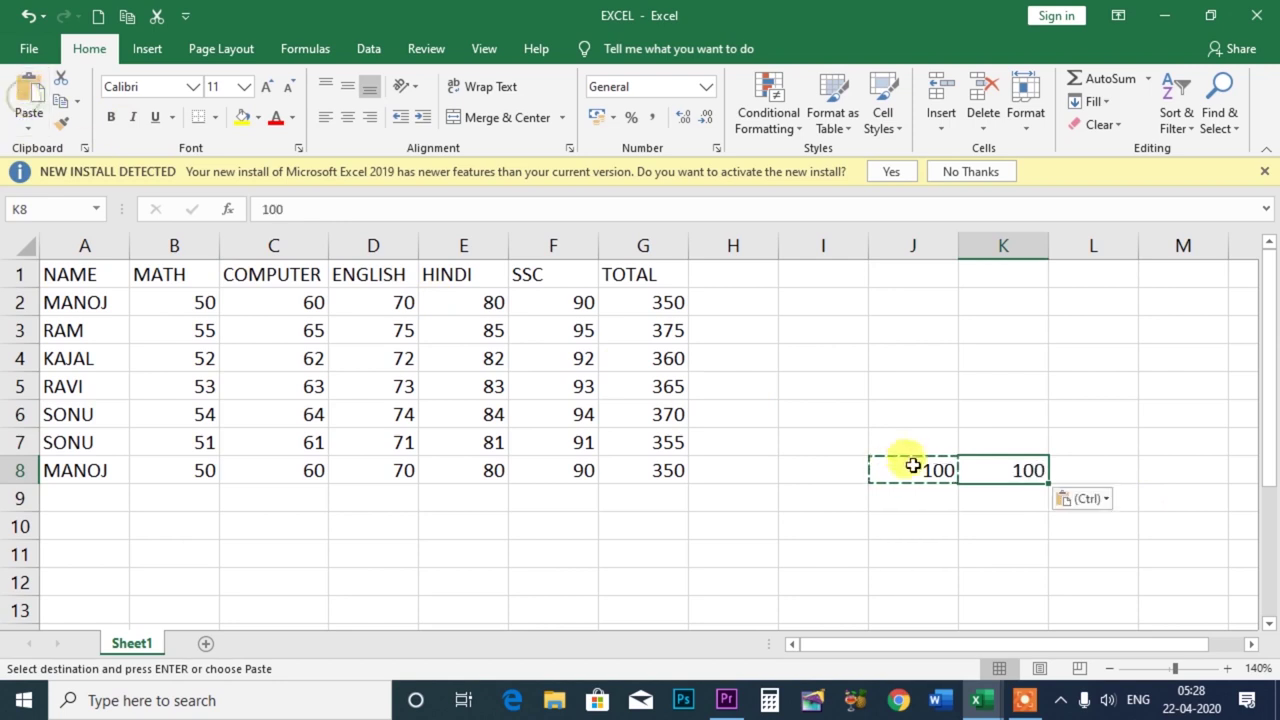
{"action": "left_click", "coordinate": [1080, 477]}
{"action": "left_click", "coordinate": [26, 97]}
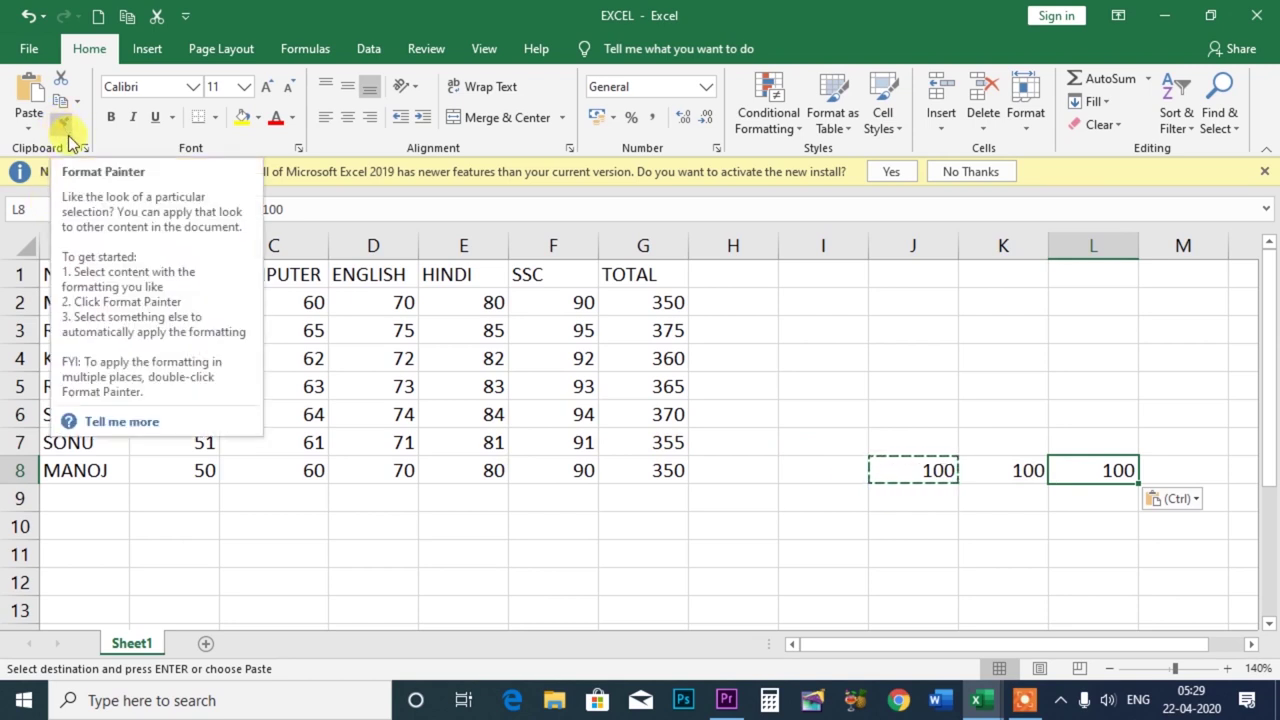
{"action": "left_click", "coordinate": [1010, 470]}
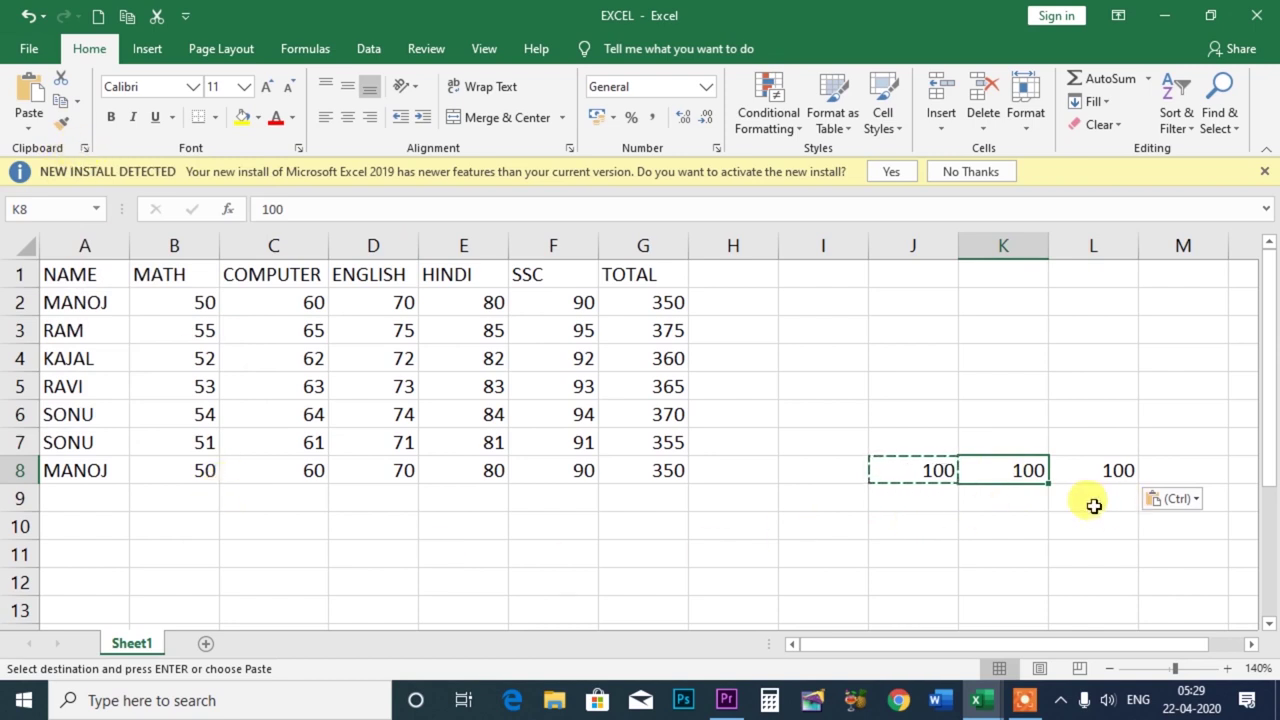
{"action": "left_click", "coordinate": [1096, 470]}
{"action": "key", "text": "Escape"}
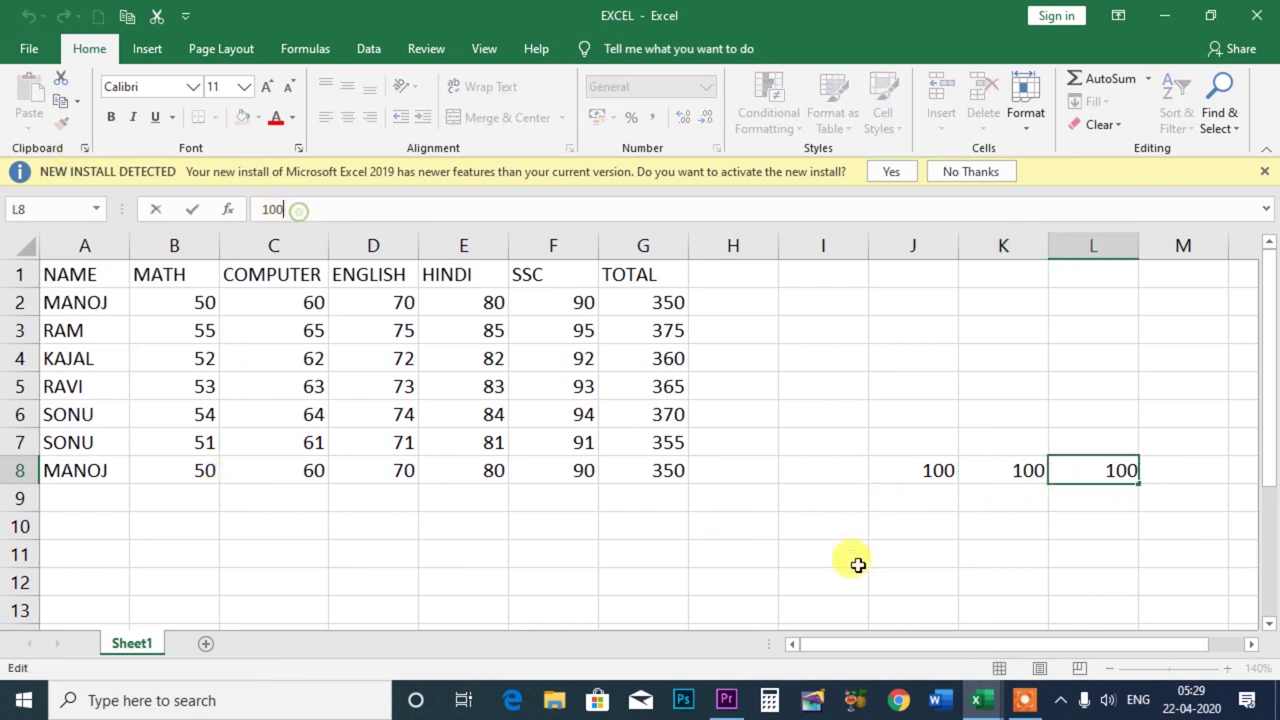
{"action": "left_click", "coordinate": [862, 566]}
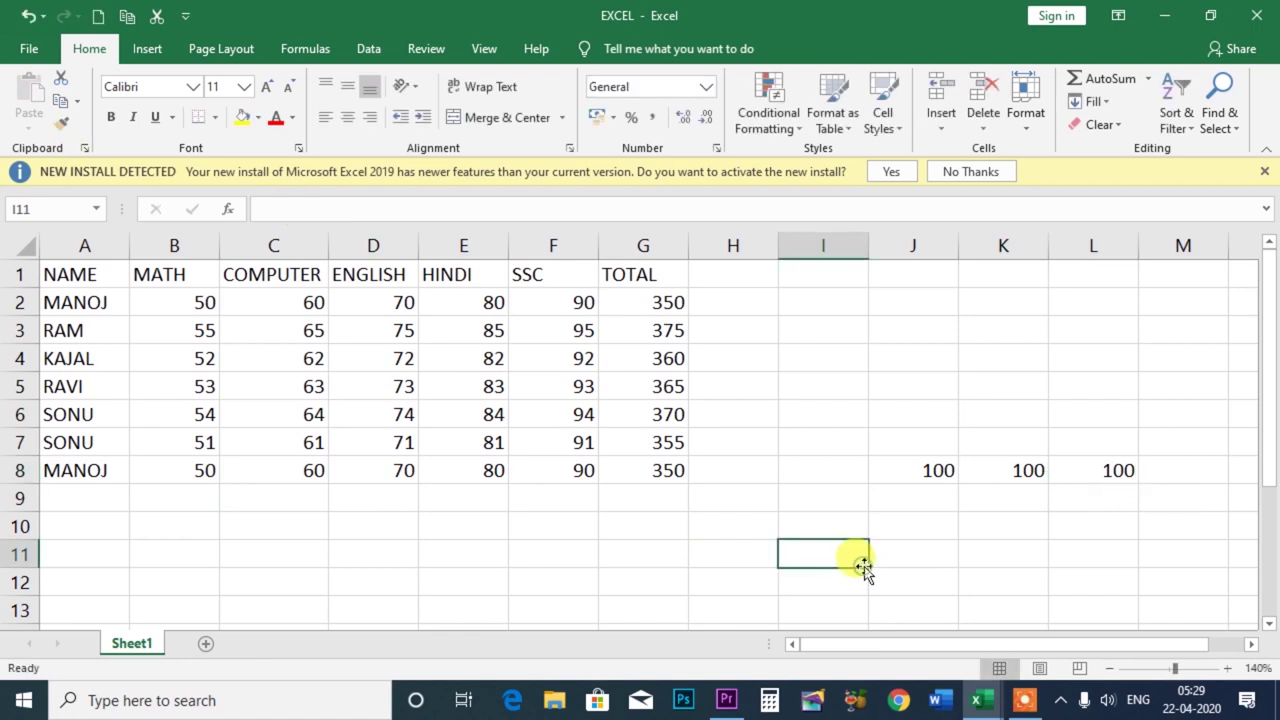
Copy the names MANOJ, RAM, KAJAL, RAVI and SONU from A2–A6 one at a time.
{"action": "left_click", "coordinate": [90, 307]}
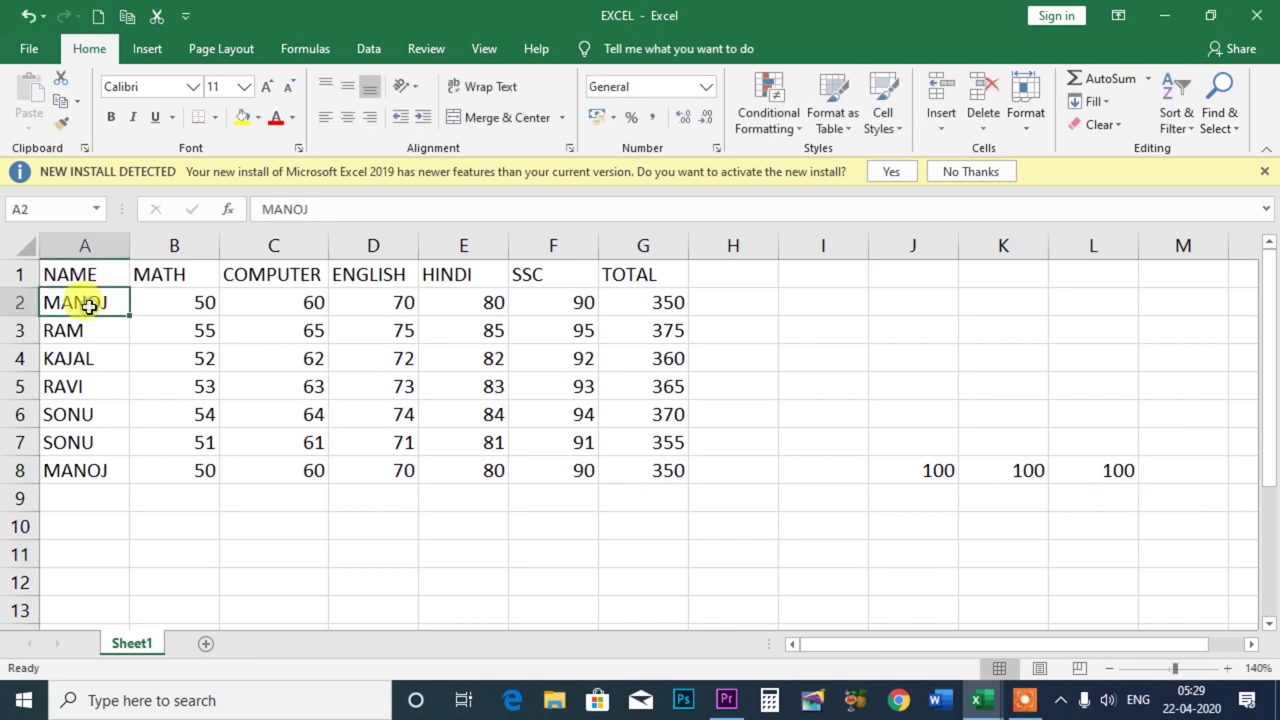
{"action": "left_click", "coordinate": [61, 102]}
{"action": "left_click", "coordinate": [63, 330]}
{"action": "left_click", "coordinate": [64, 108]}
{"action": "left_click", "coordinate": [75, 360]}
{"action": "left_click", "coordinate": [61, 106]}
{"action": "left_click", "coordinate": [60, 397]}
{"action": "left_click", "coordinate": [61, 102]}
{"action": "left_click", "coordinate": [70, 416]}
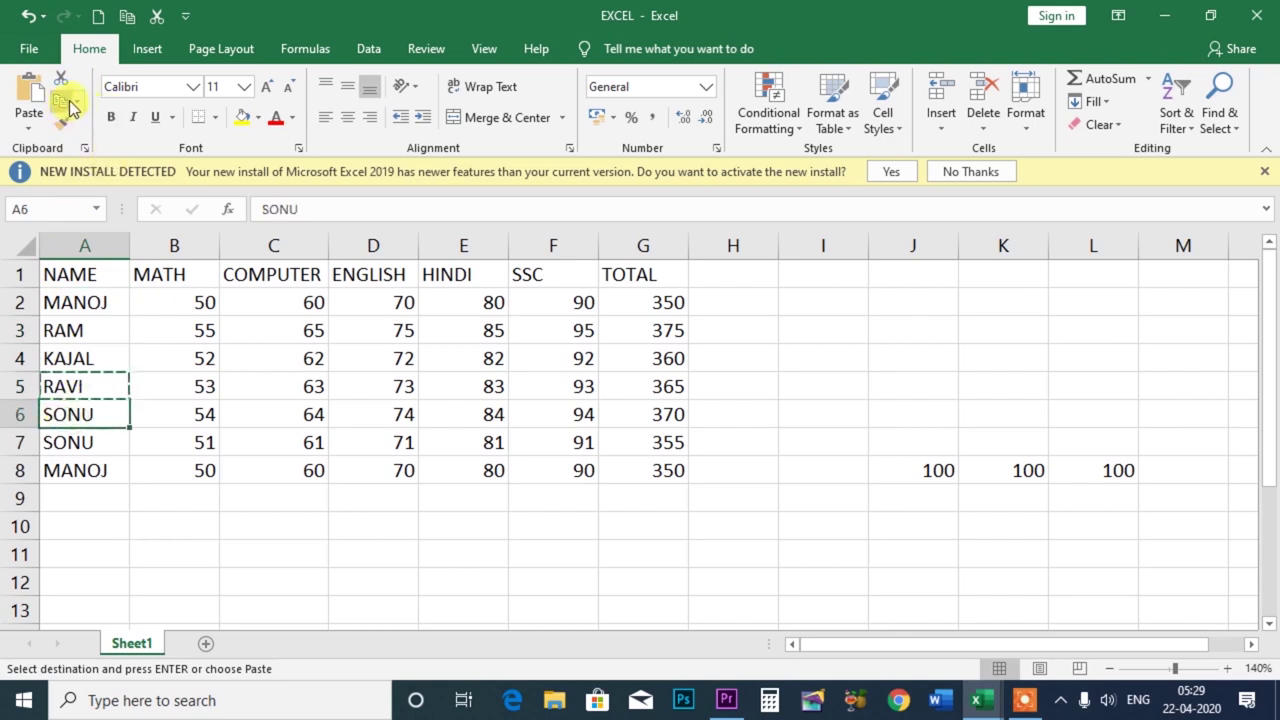
{"action": "left_click", "coordinate": [71, 106]}
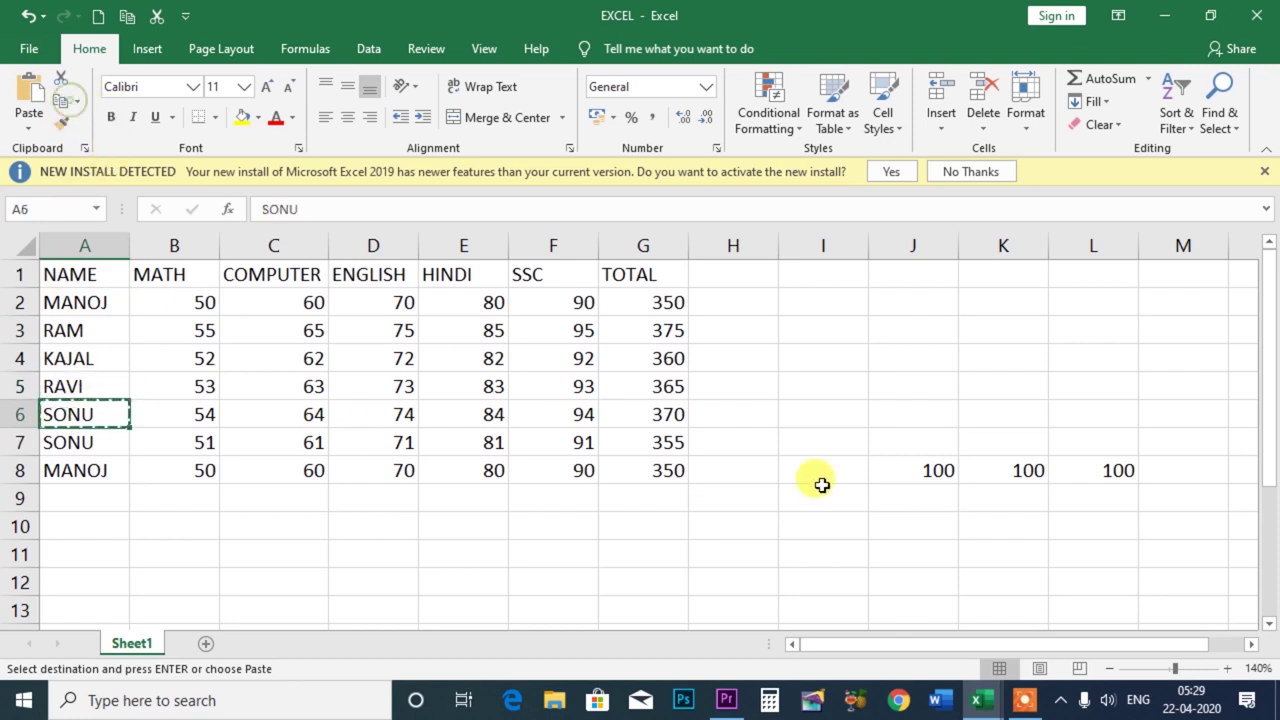
{"action": "left_click", "coordinate": [946, 471]}
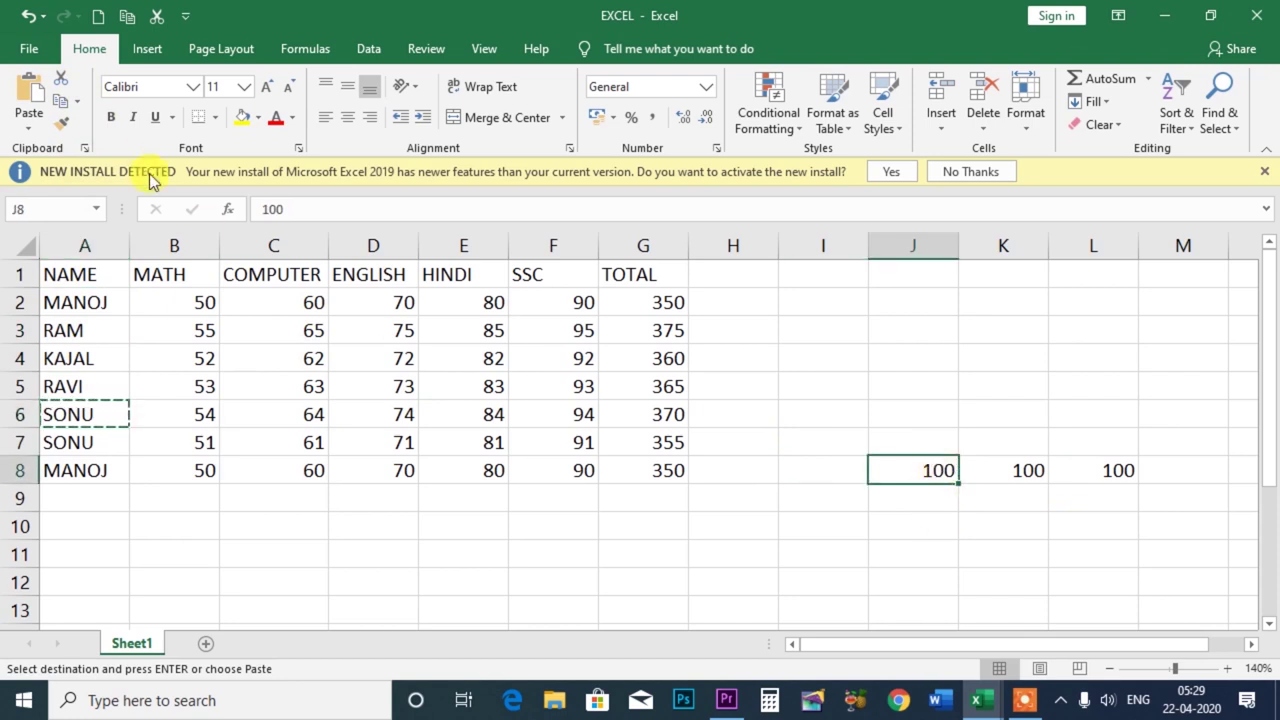
Change J8 to 200, copy it into K10 and L10, and show the Office Clipboard pane.
{"action": "type", "text": "20"}
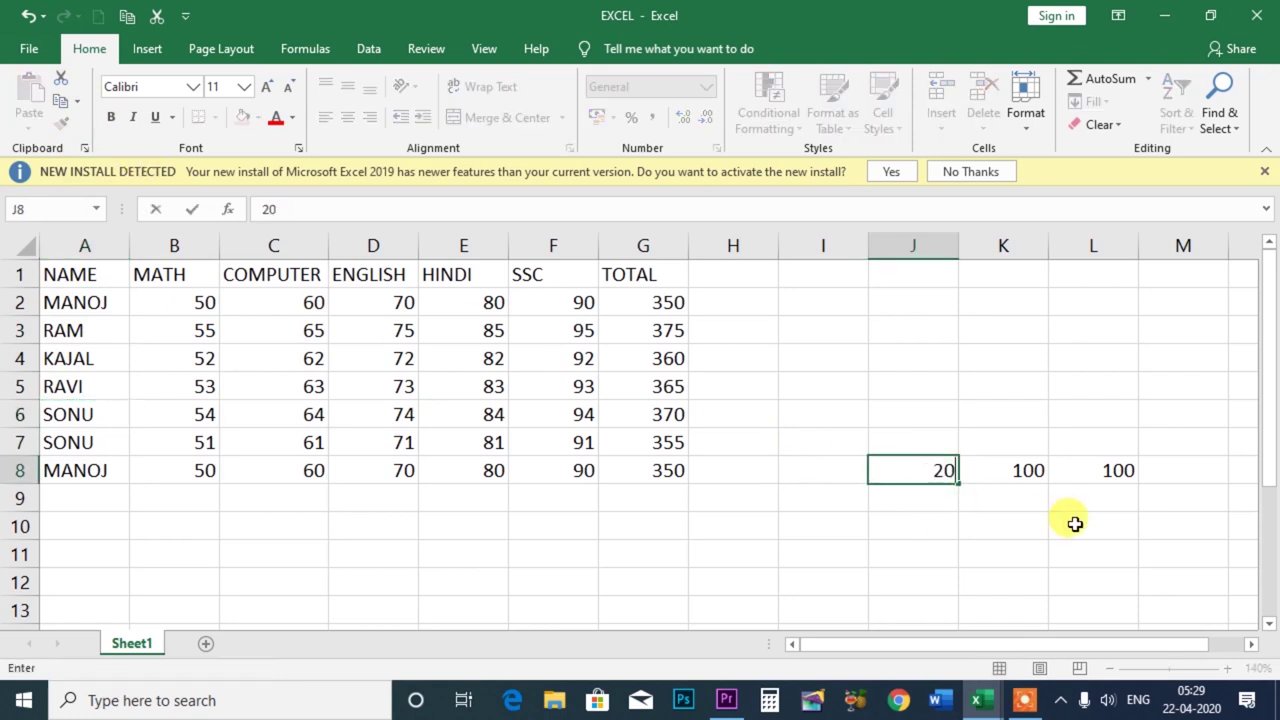
{"action": "key", "text": "ctrl+Return"}
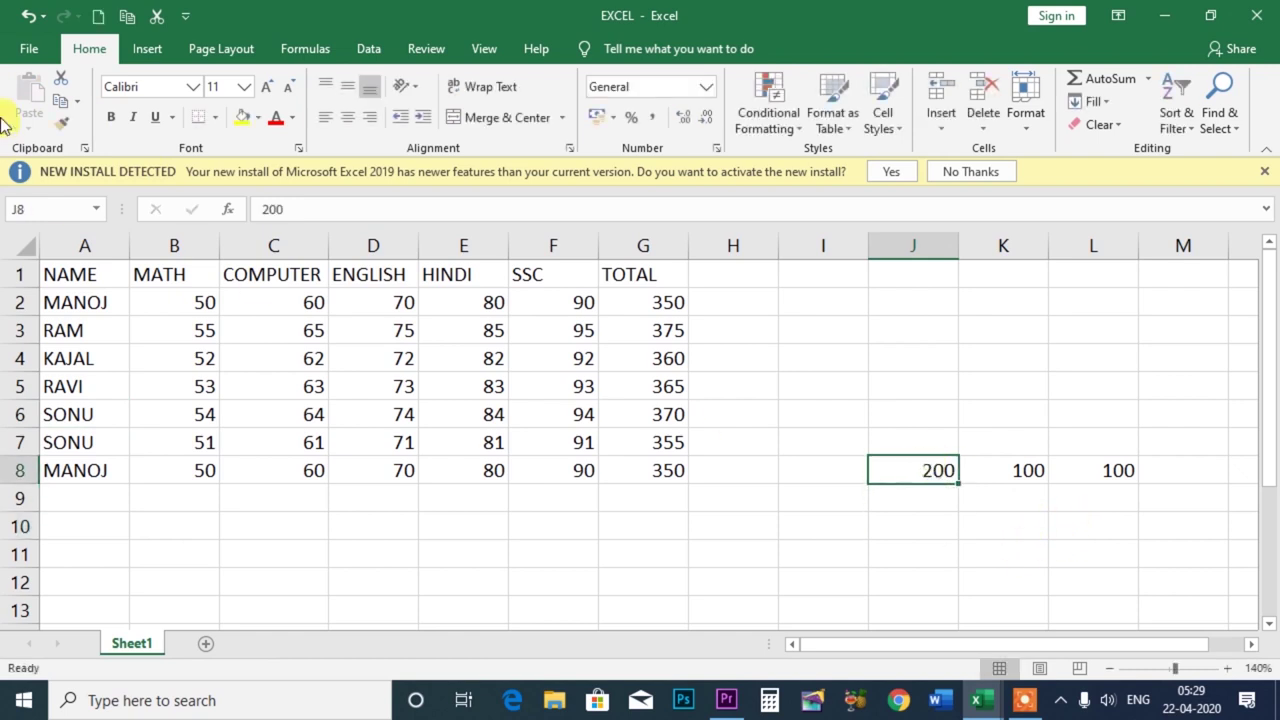
{"action": "left_click", "coordinate": [60, 104]}
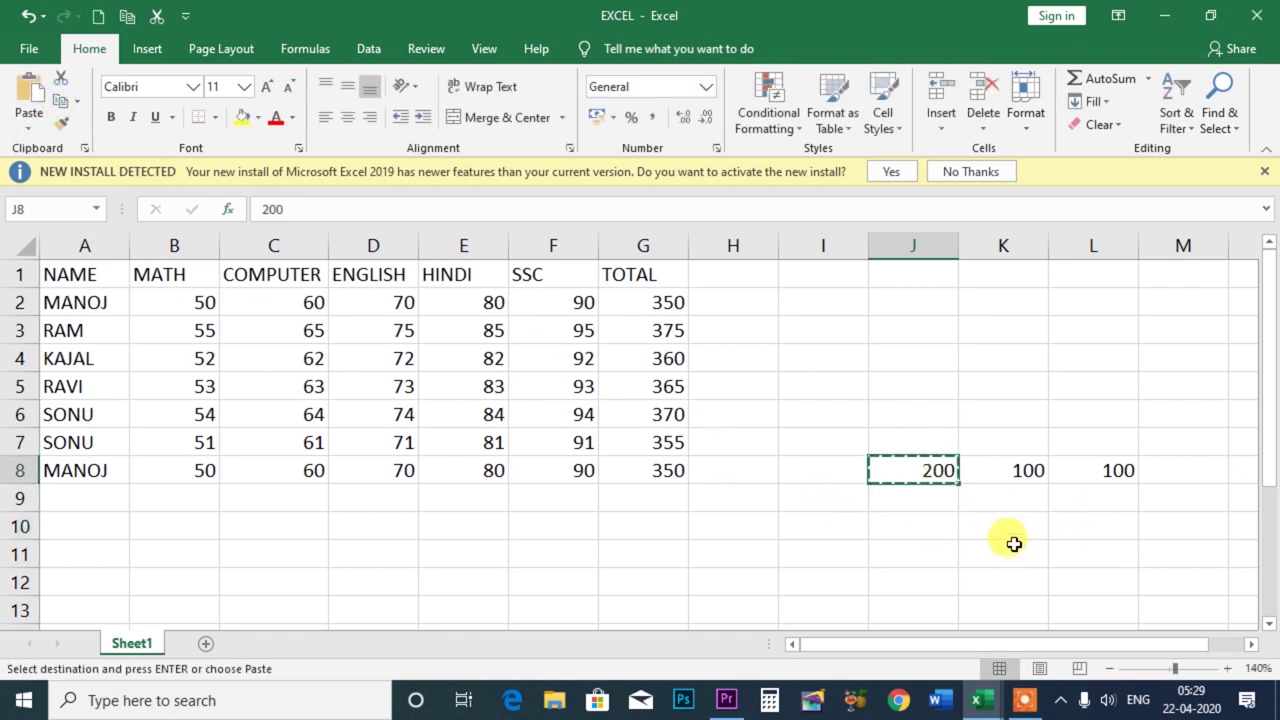
{"action": "left_click", "coordinate": [1005, 529]}
{"action": "left_click", "coordinate": [29, 95]}
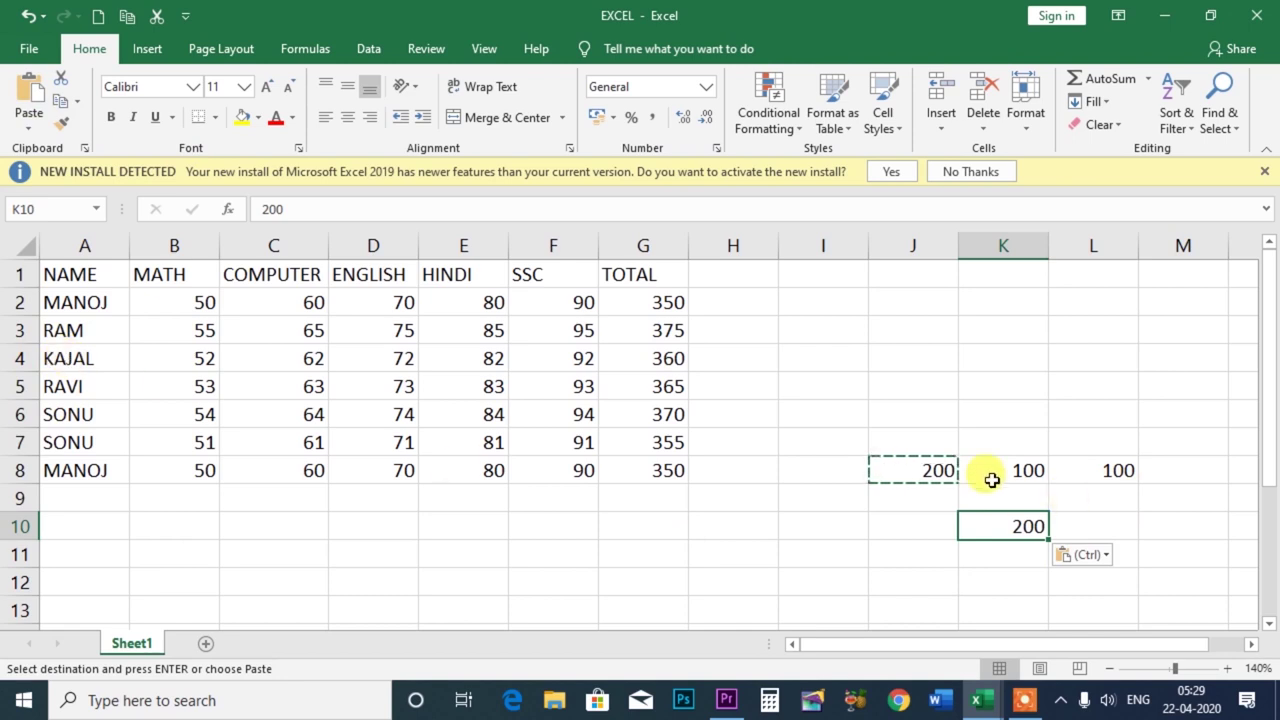
{"action": "left_click", "coordinate": [1100, 531]}
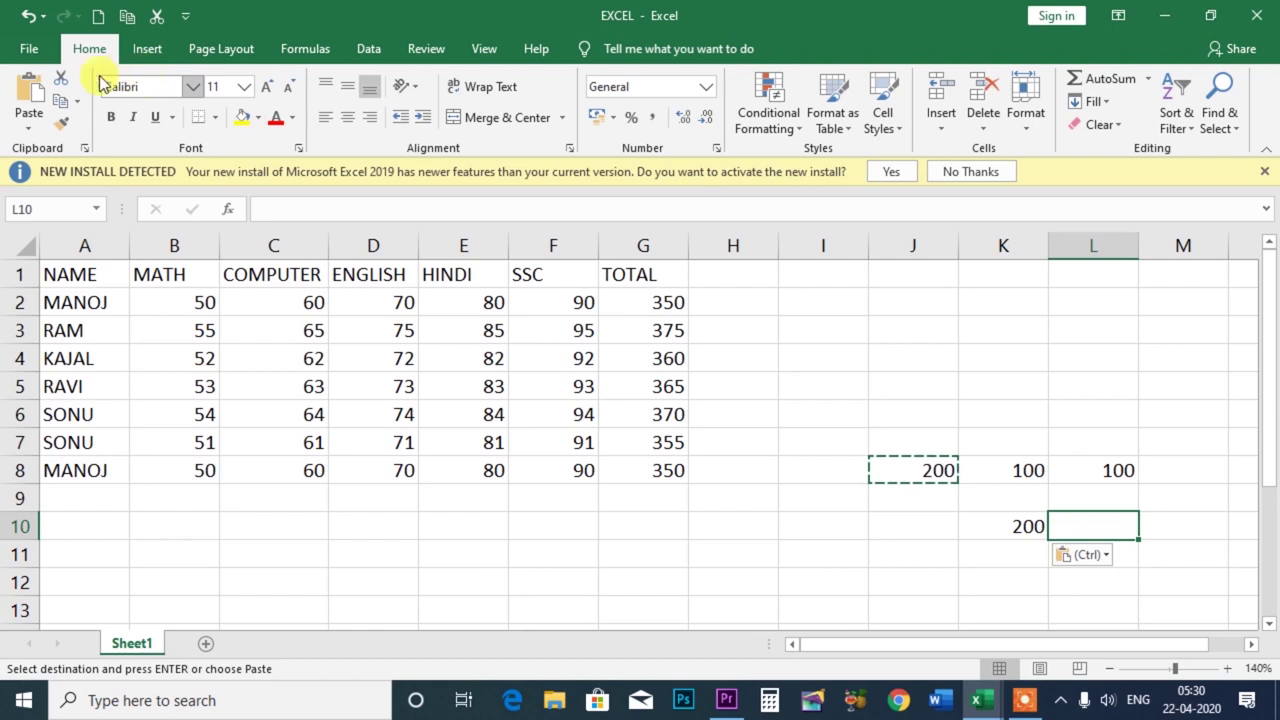
{"action": "left_click", "coordinate": [39, 100]}
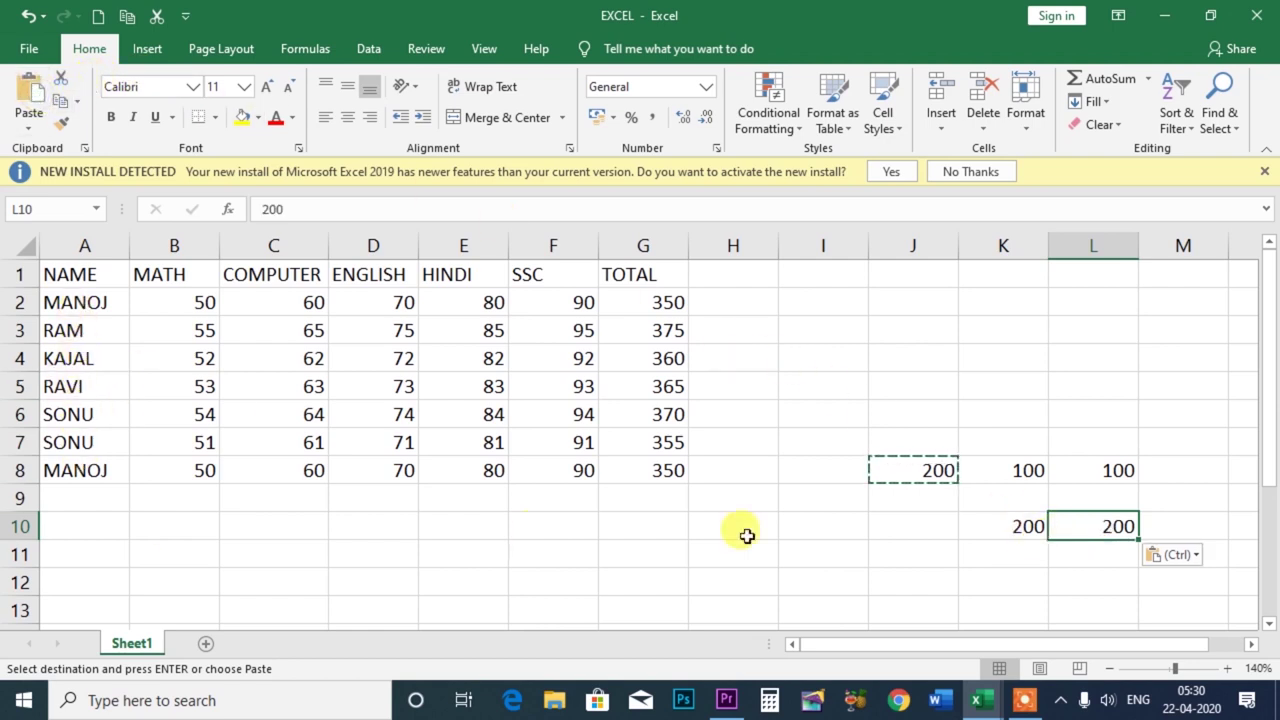
{"action": "left_click", "coordinate": [84, 149]}
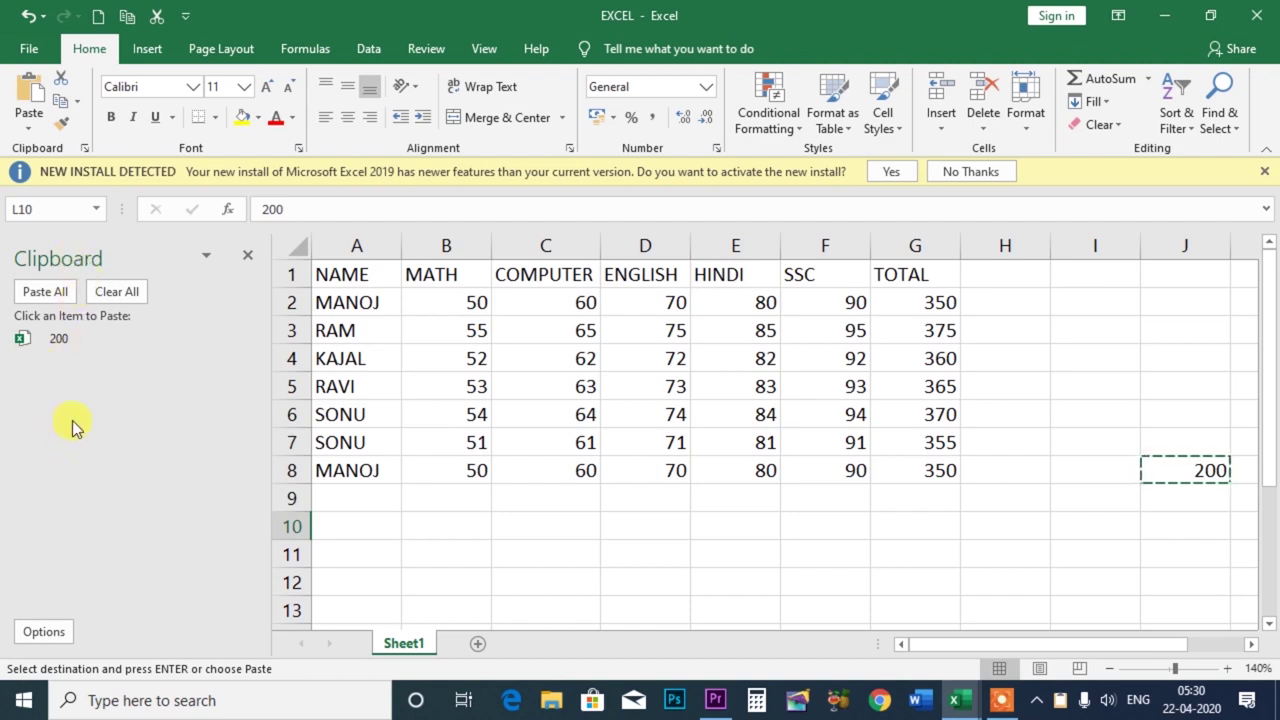
Copy MANOJ, RAM, KAJAL, RAVI and SONU one by one from A2–A6 into the Clipboard pane, then select A10.
{"action": "left_click", "coordinate": [340, 306]}
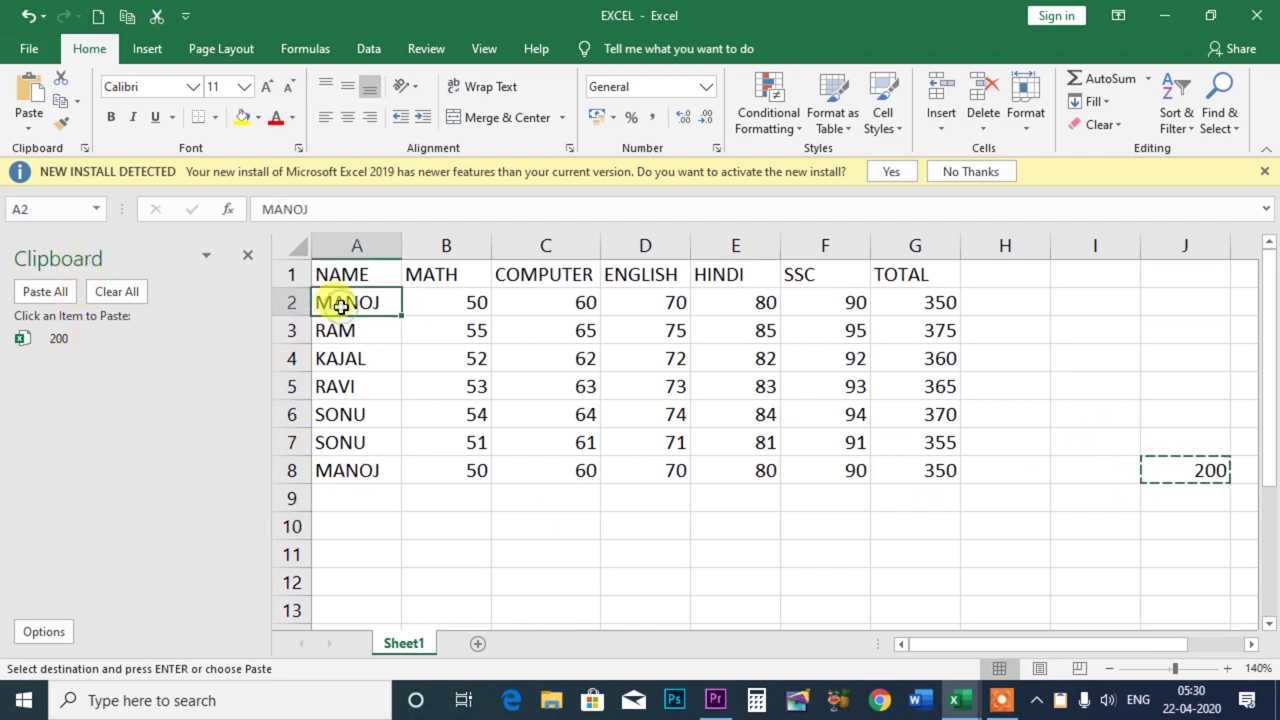
{"action": "left_click", "coordinate": [63, 104]}
{"action": "left_click", "coordinate": [354, 343]}
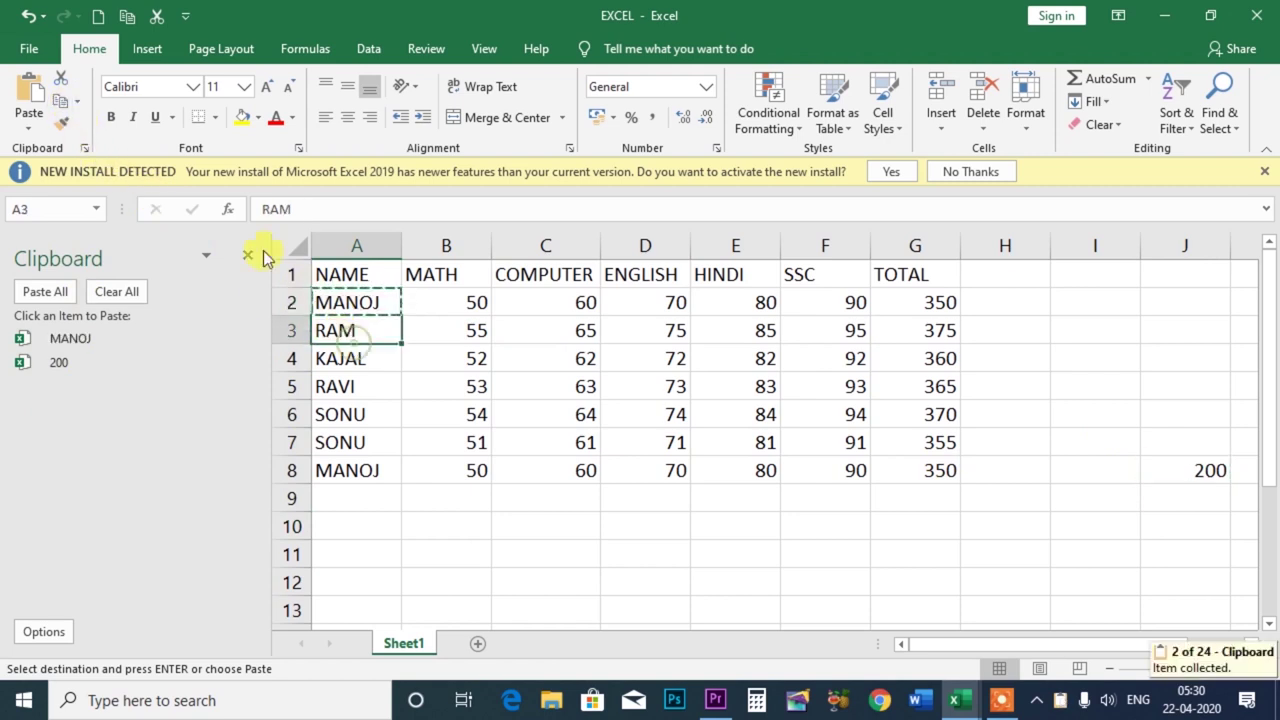
{"action": "left_click", "coordinate": [63, 101]}
{"action": "left_click", "coordinate": [340, 362]}
{"action": "left_click", "coordinate": [63, 101]}
{"action": "left_click", "coordinate": [333, 390]}
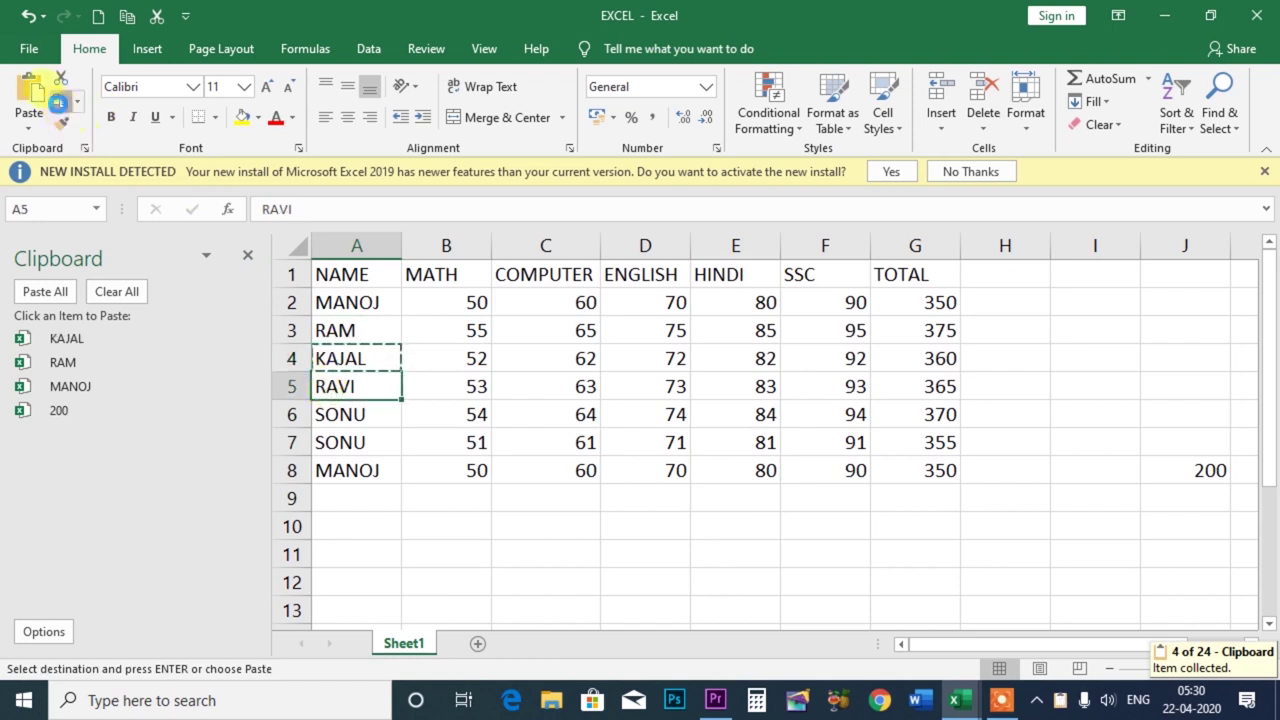
{"action": "left_click", "coordinate": [63, 101]}
{"action": "left_click", "coordinate": [338, 418]}
{"action": "left_click", "coordinate": [70, 104]}
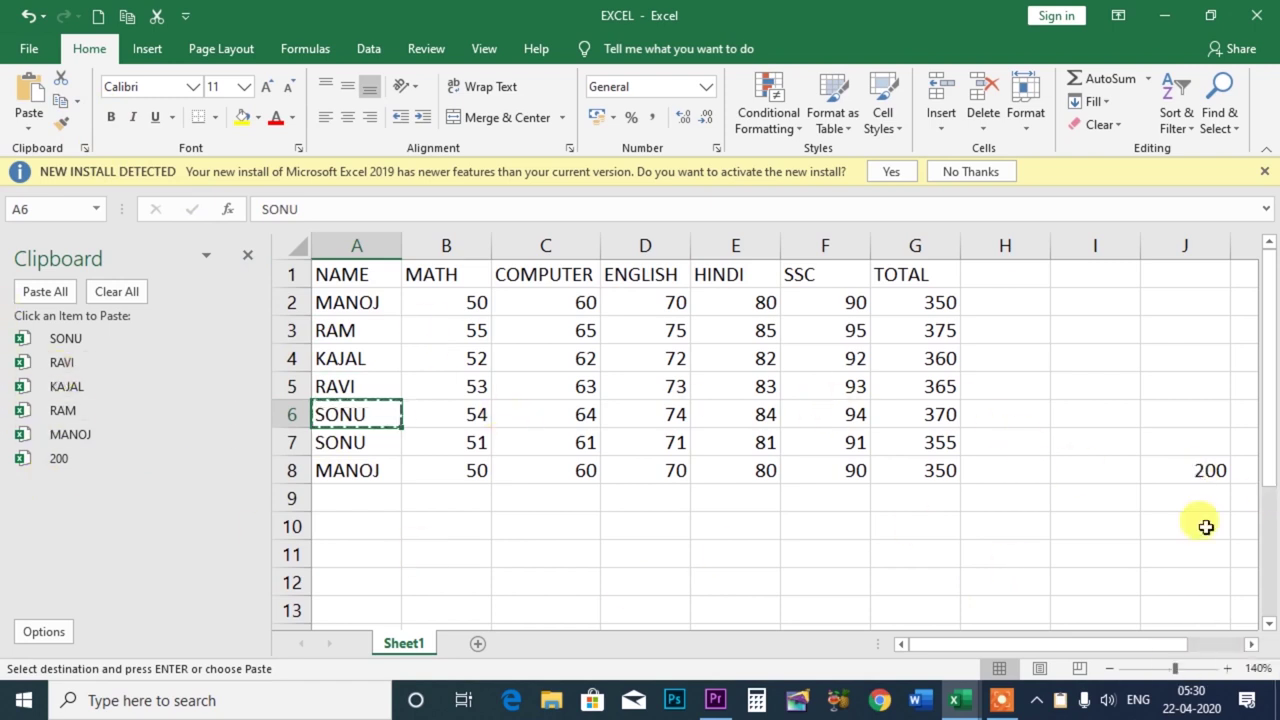
{"action": "left_click", "coordinate": [362, 525]}
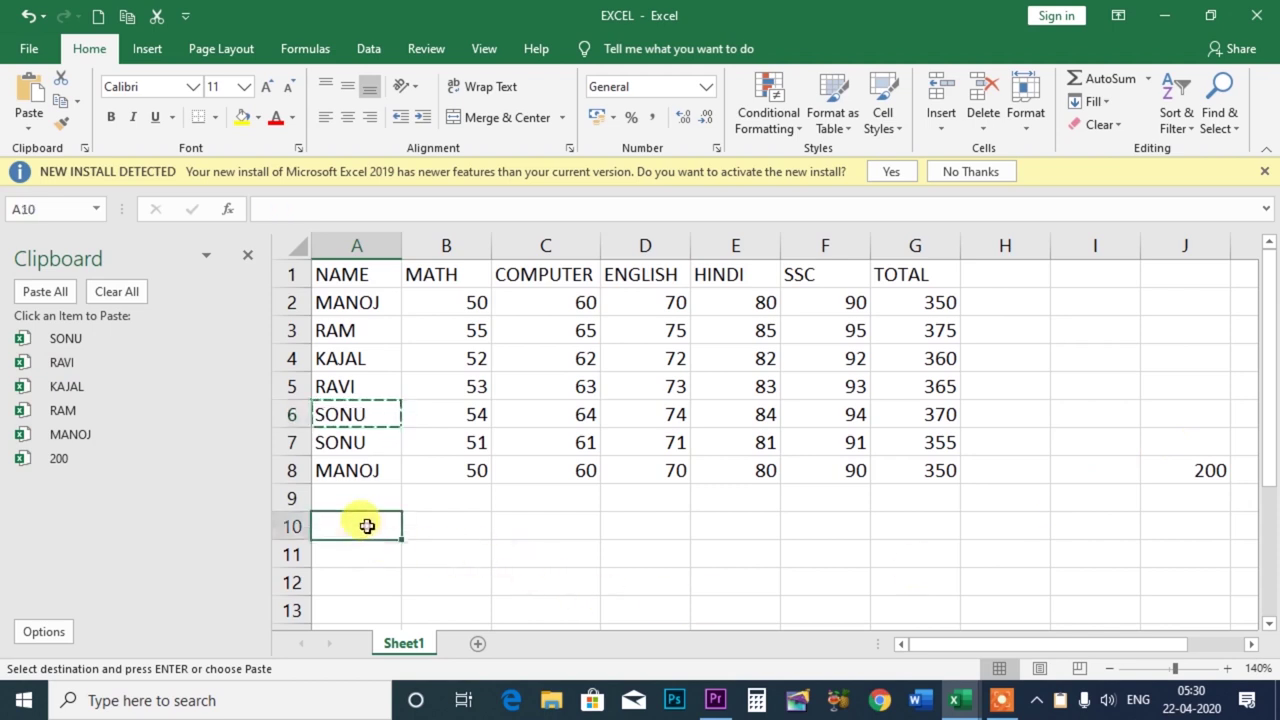
Paste RAVI, MANOJ and SONU from the Clipboard pane into A10, A11 and A12.
{"action": "left_click", "coordinate": [55, 364]}
{"action": "left_click", "coordinate": [343, 560]}
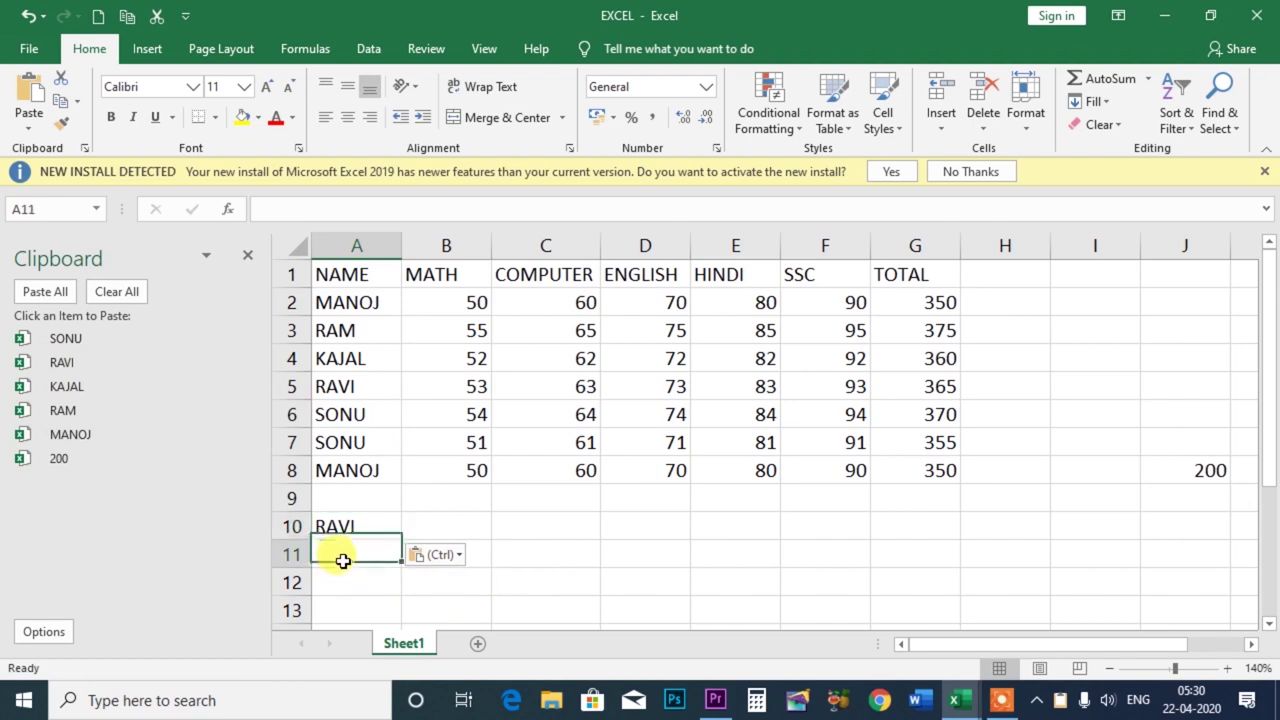
{"action": "left_click", "coordinate": [38, 434]}
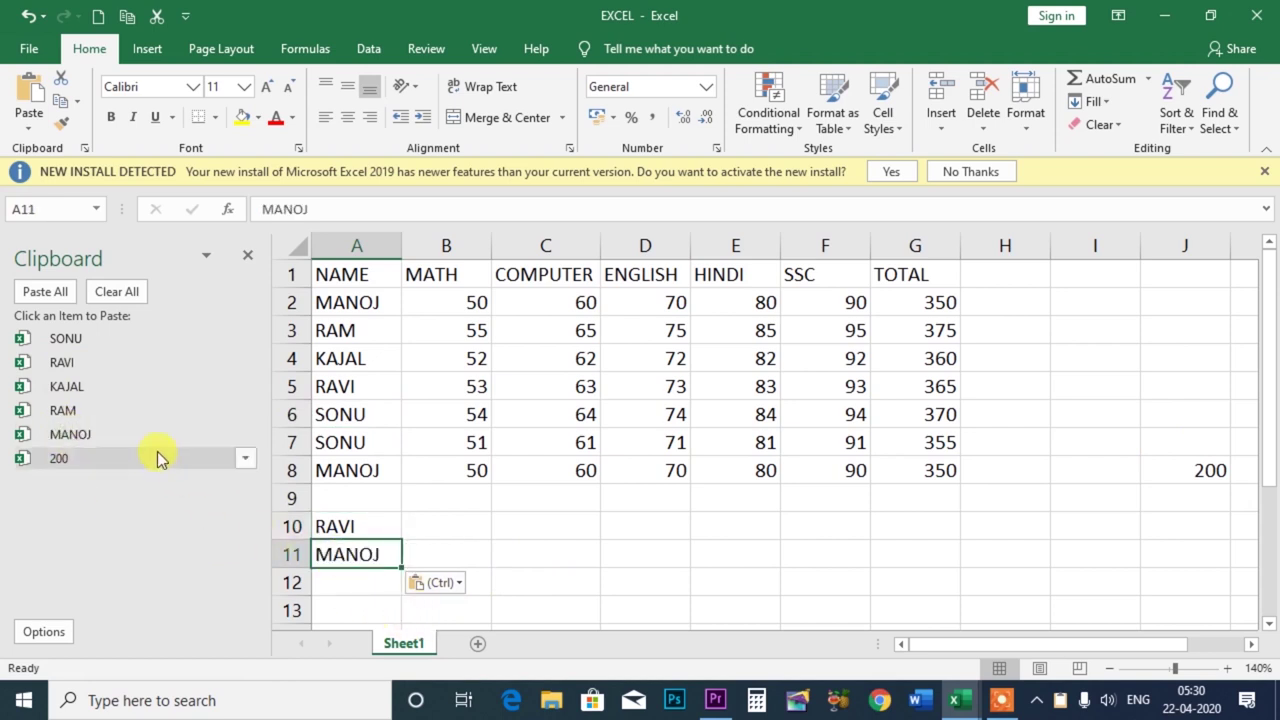
{"action": "left_click", "coordinate": [360, 584]}
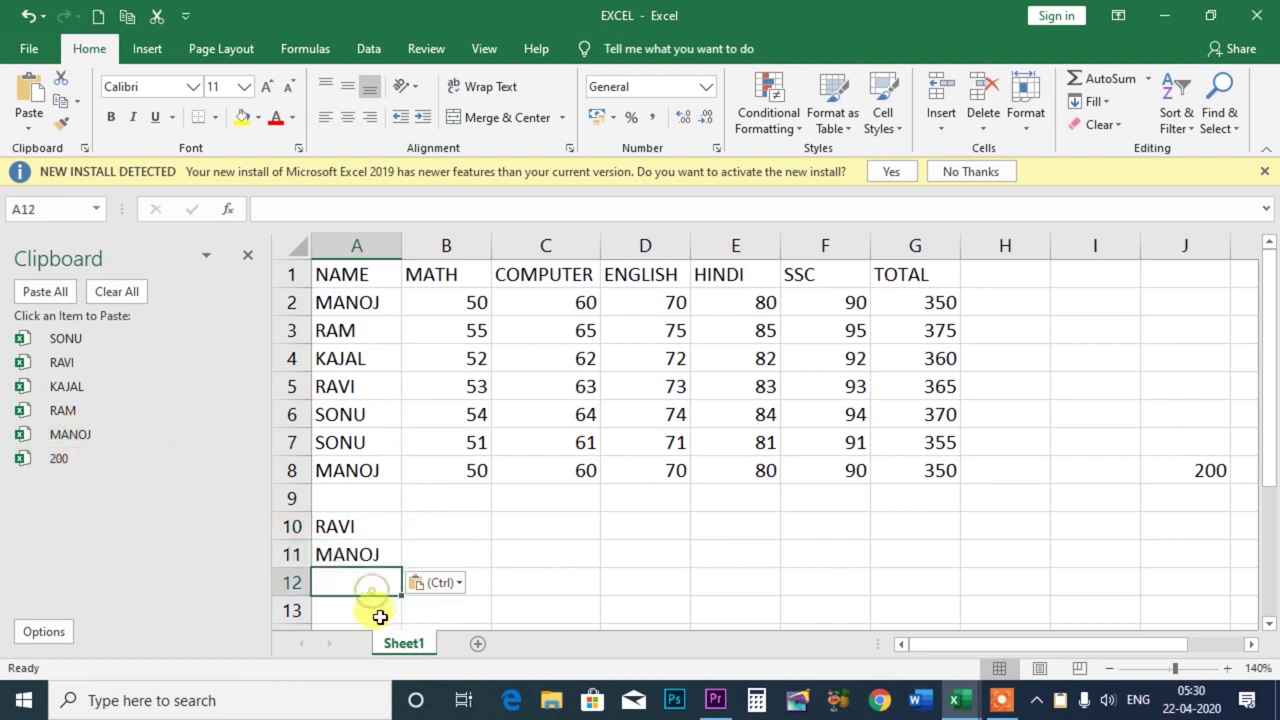
{"action": "left_click", "coordinate": [66, 340]}
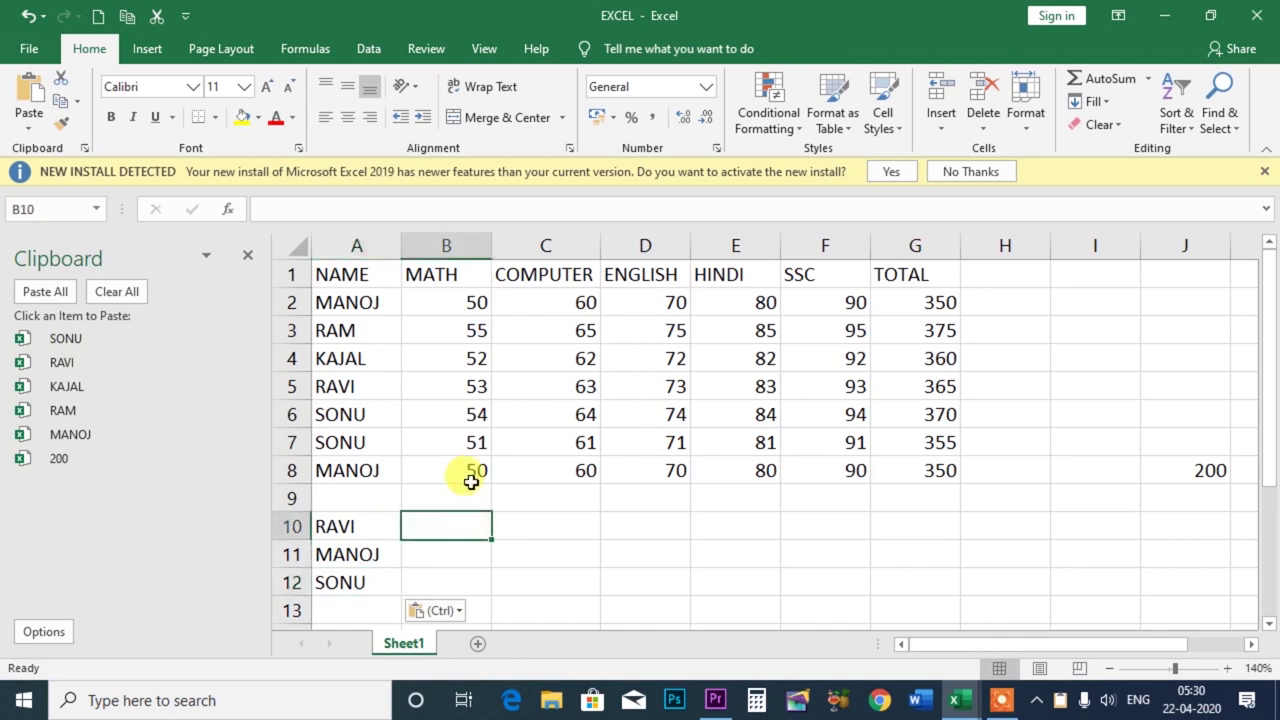
Copy the 50 from B8 into B10, then clear all Clipboard pane items.
{"action": "left_click", "coordinate": [472, 474]}
{"action": "left_click", "coordinate": [60, 100]}
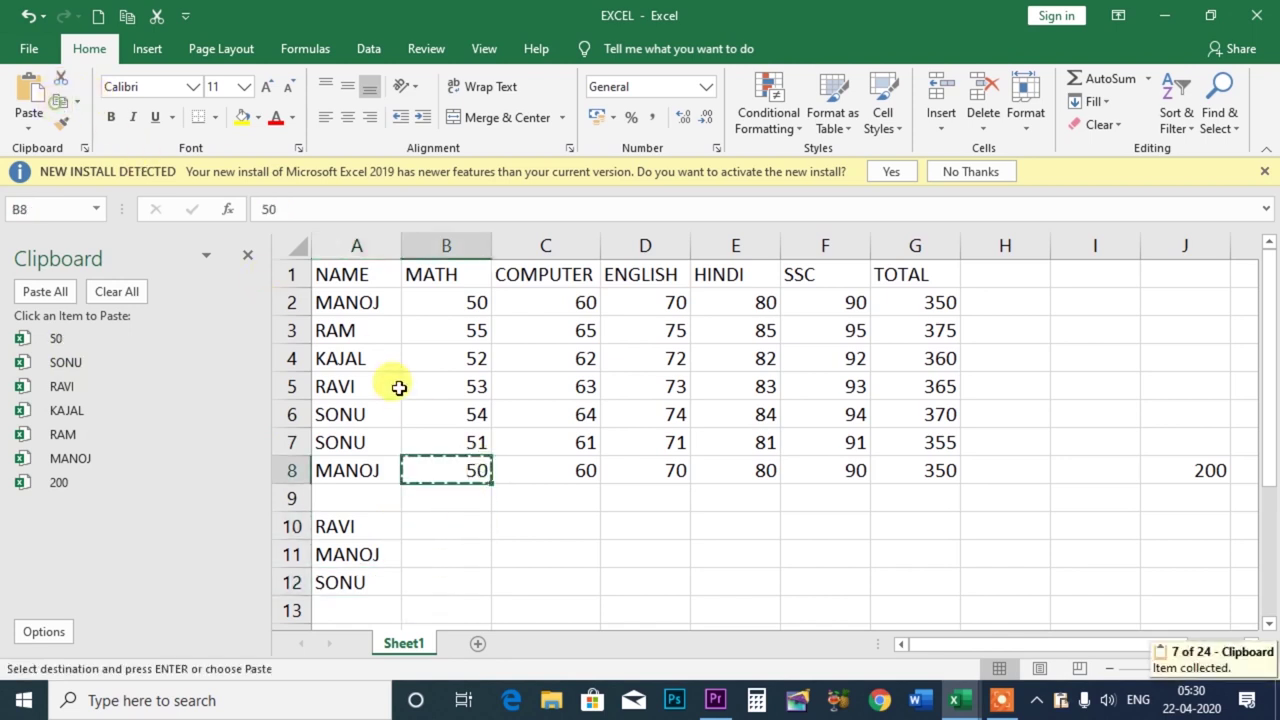
{"action": "left_click", "coordinate": [440, 522]}
{"action": "left_click", "coordinate": [30, 110]}
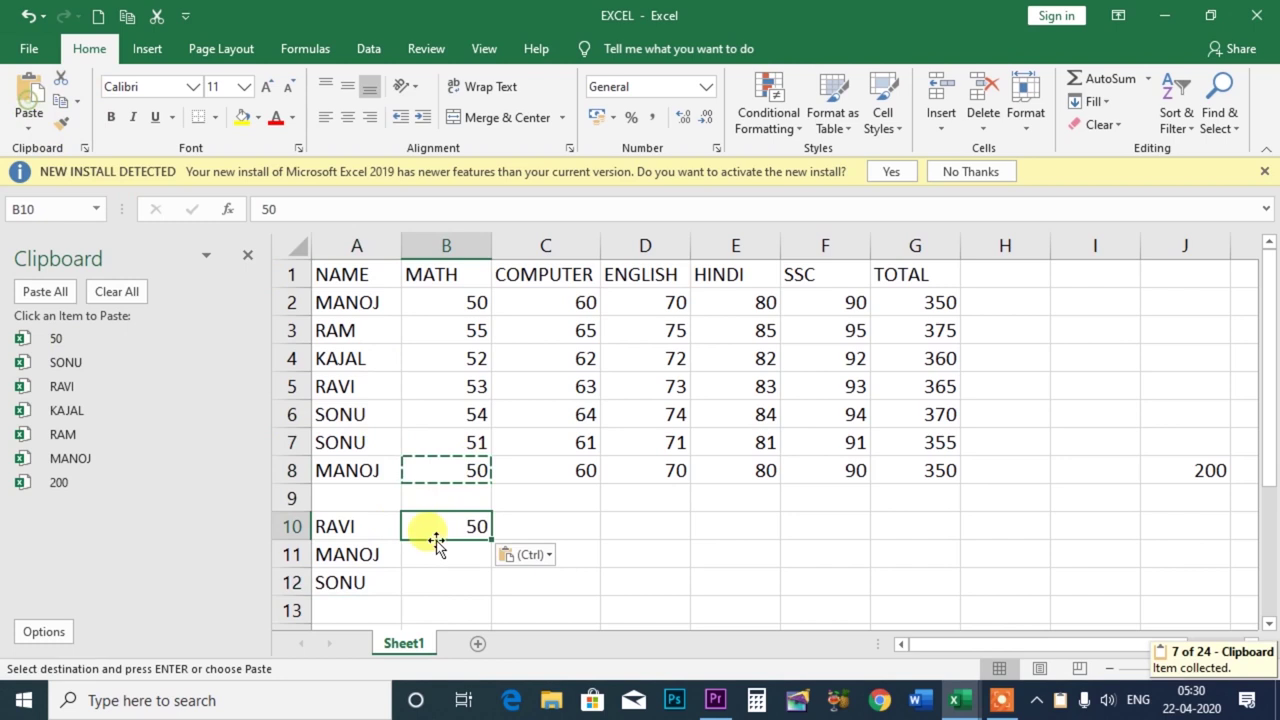
{"action": "left_click", "coordinate": [450, 553]}
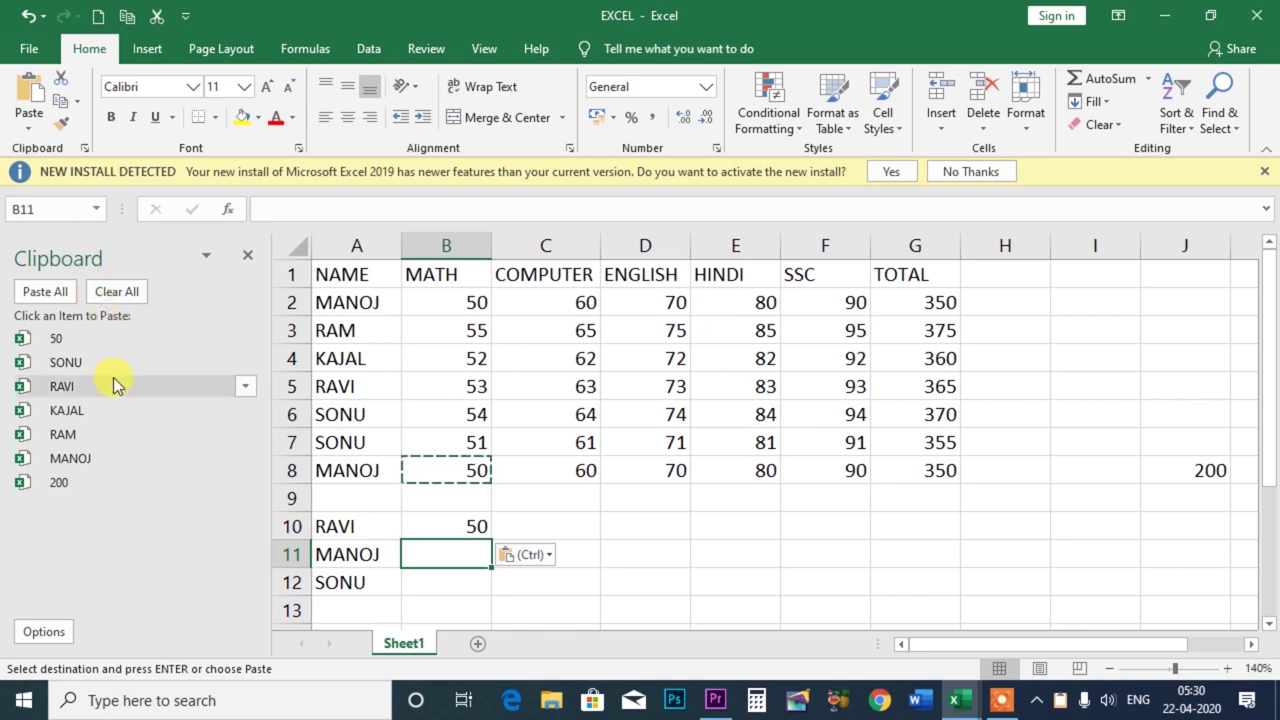
{"action": "left_click", "coordinate": [113, 292]}
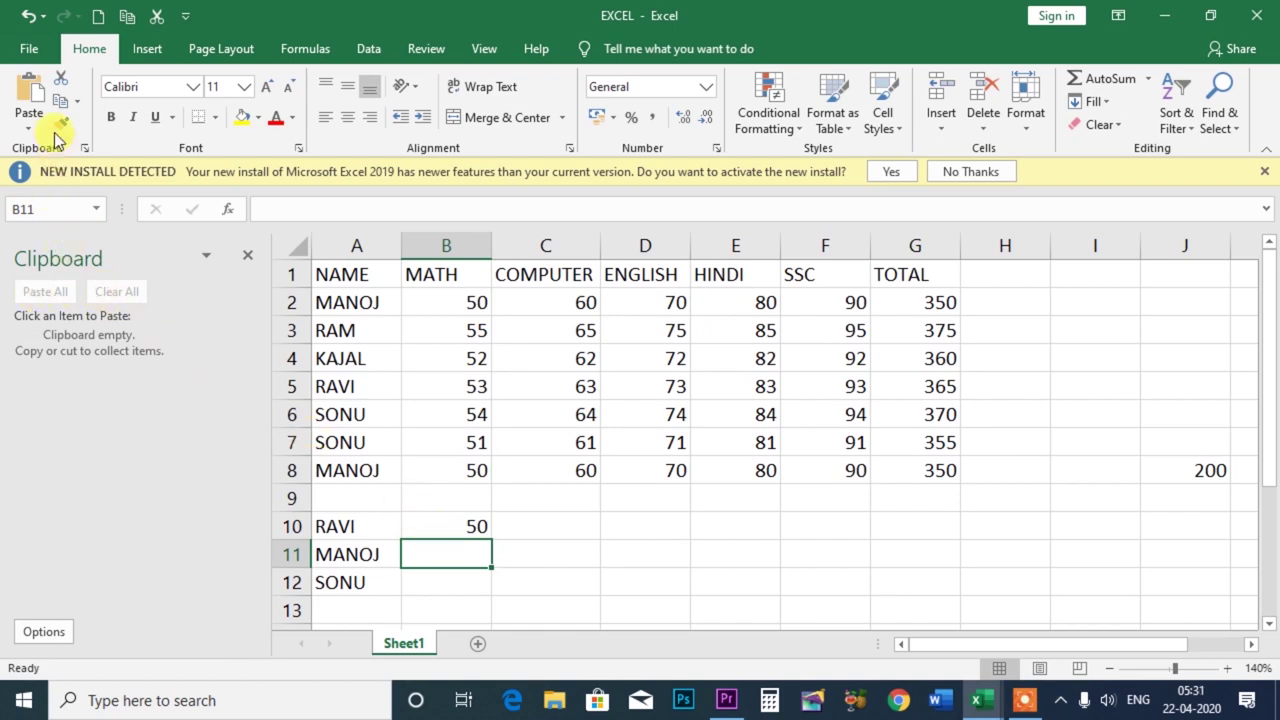
Undo the paste of 50 into B10, leaving it empty.
{"action": "left_click", "coordinate": [27, 16]}
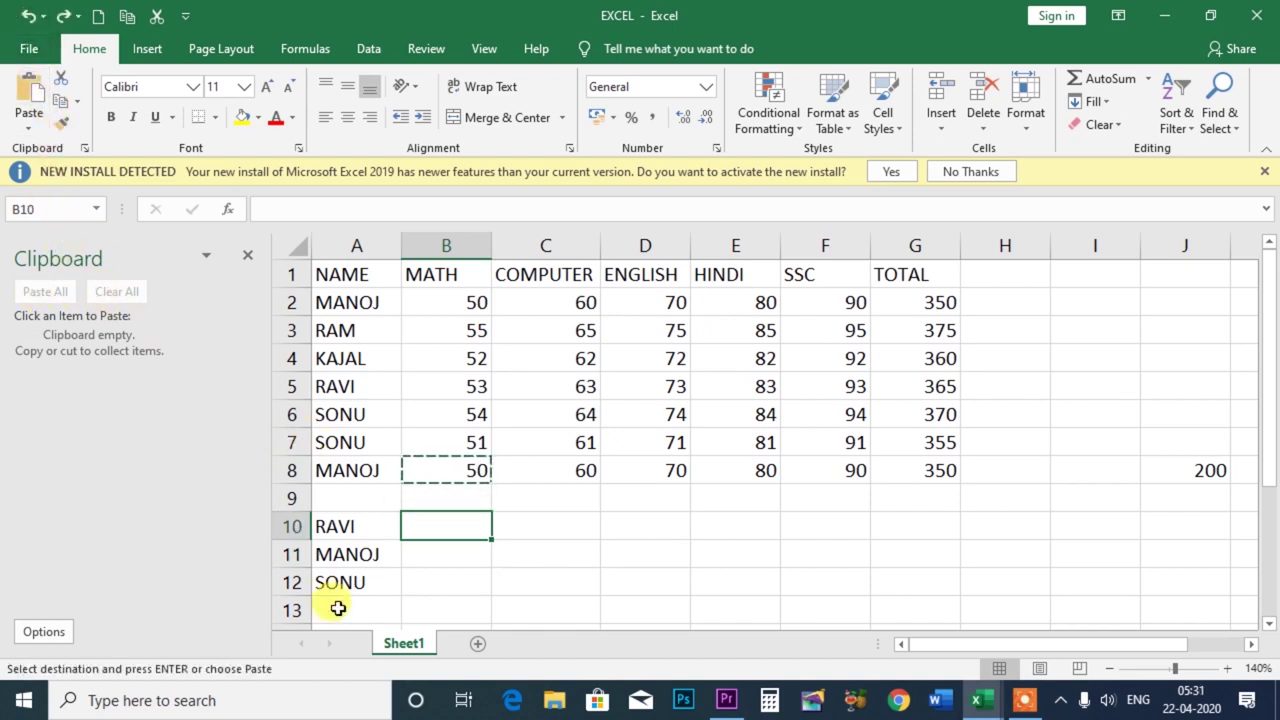